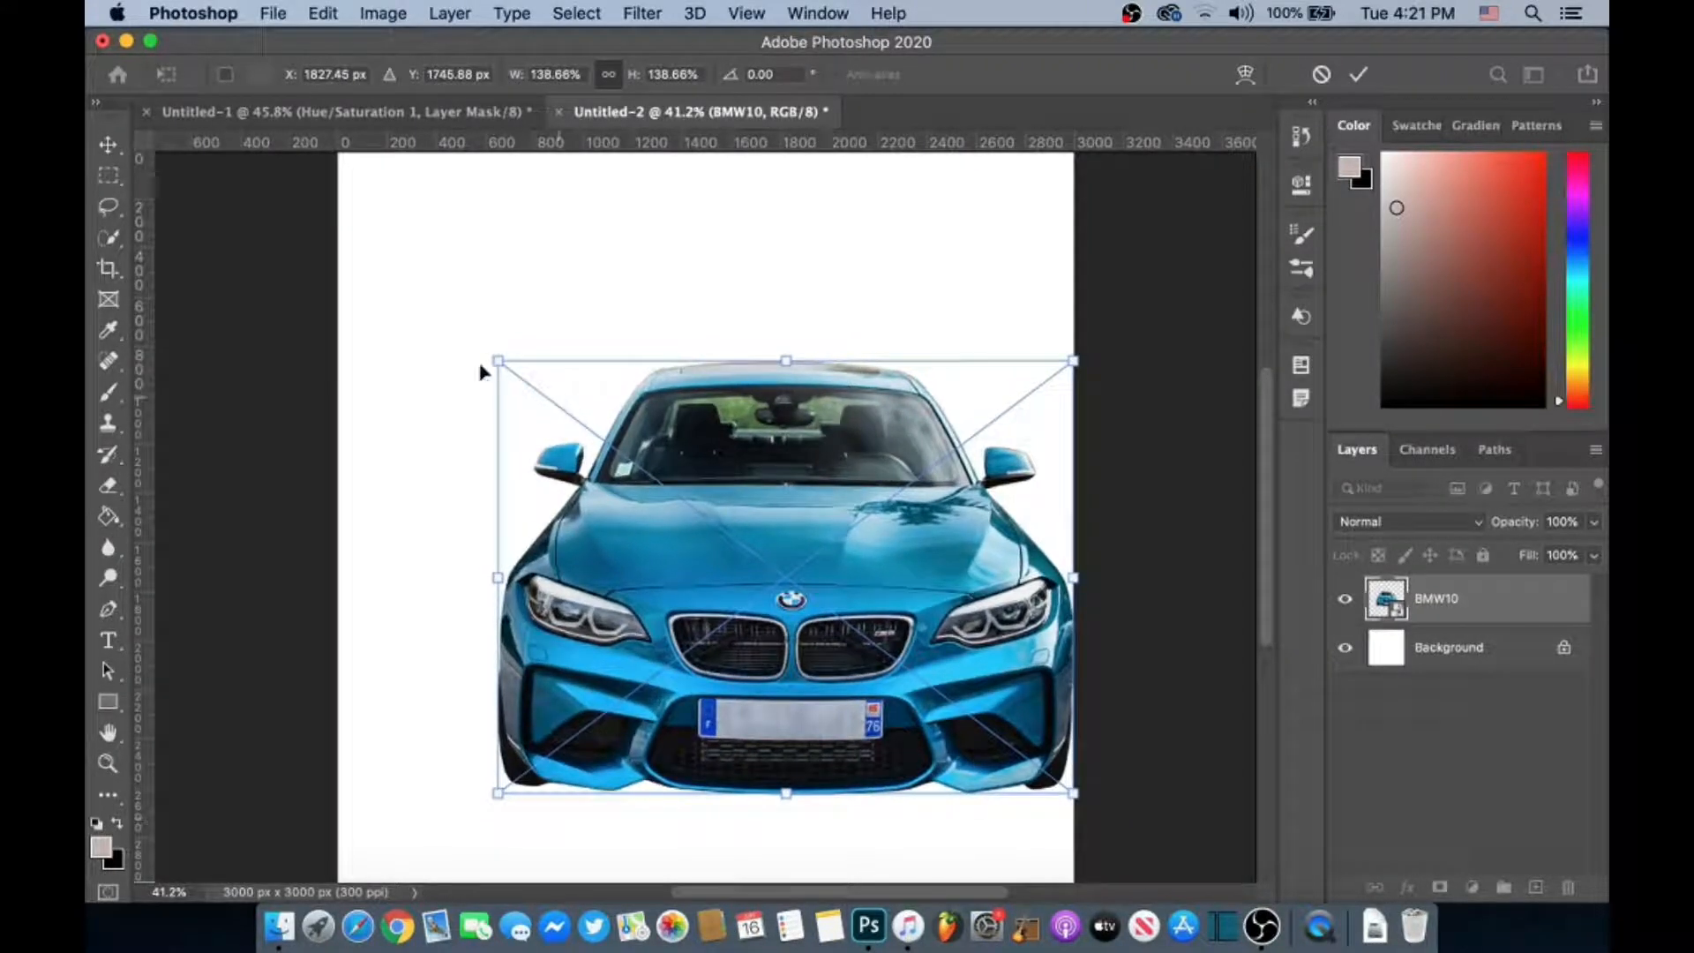
Enlarge the BMW10 car image until it spans the full canvas width, apply the transform and deselect the layer
{"action": "left_click_drag", "start_coordinate": [495, 359], "coordinate": [326, 243]}
{"action": "left_click", "coordinate": [1366, 74]}
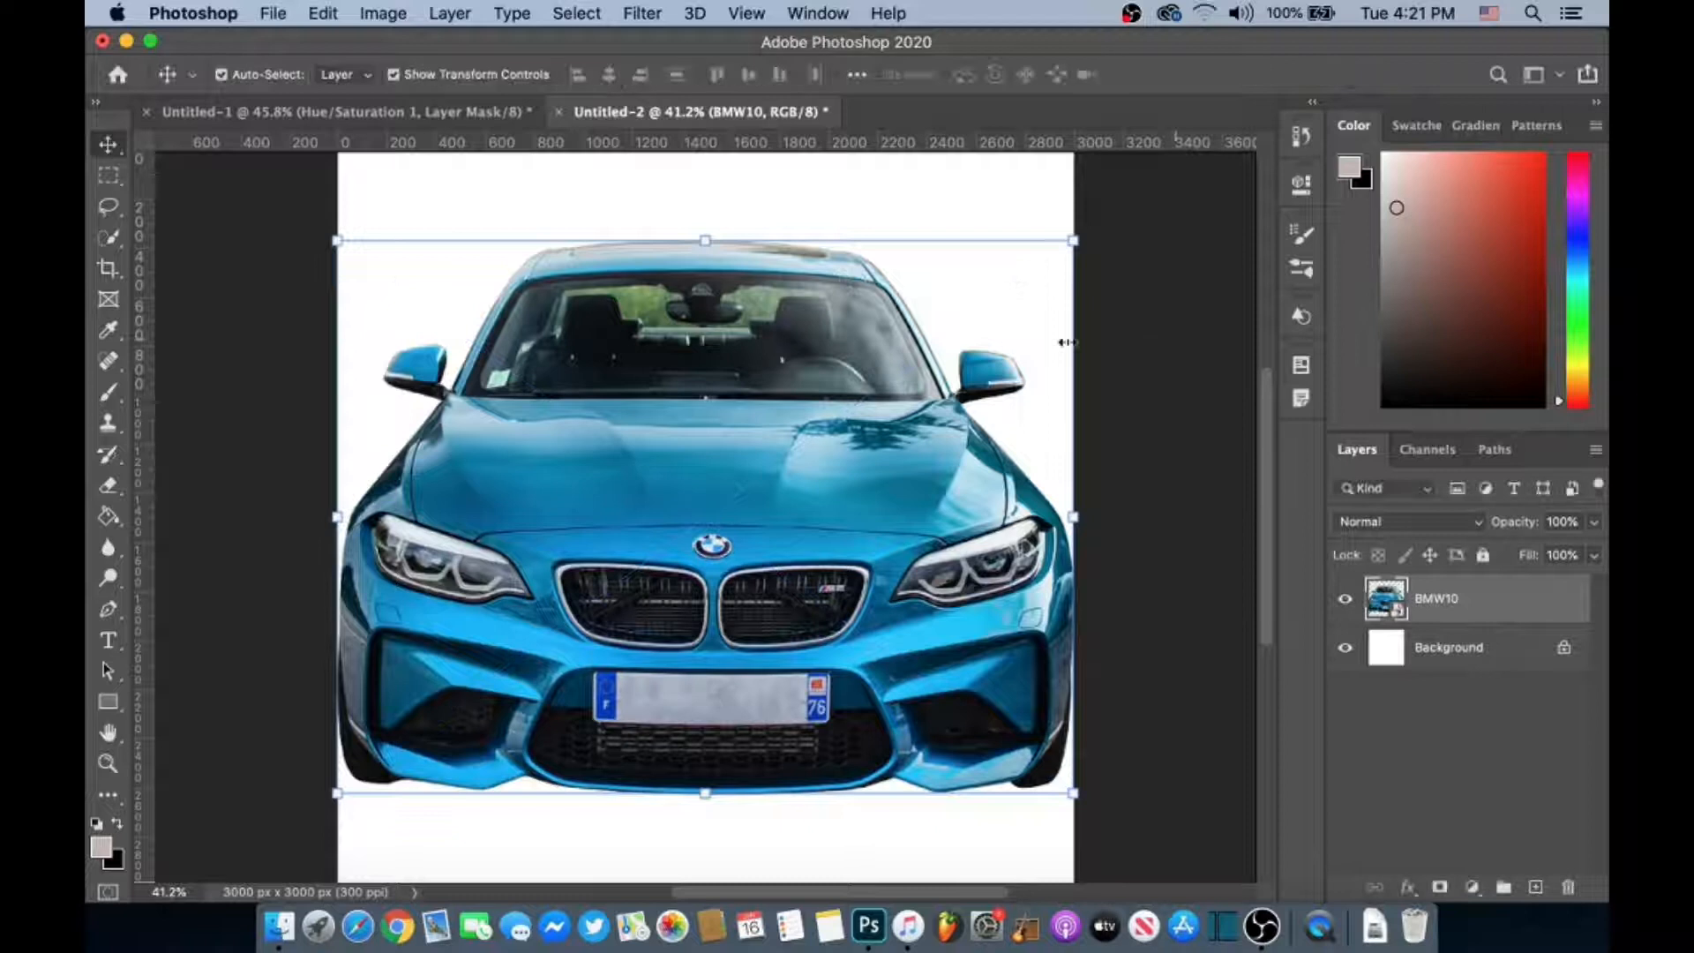
{"action": "scroll", "coordinate": [1037, 375], "scroll_direction": "down", "scroll_amount": 2}
{"action": "left_click", "coordinate": [1090, 348]}
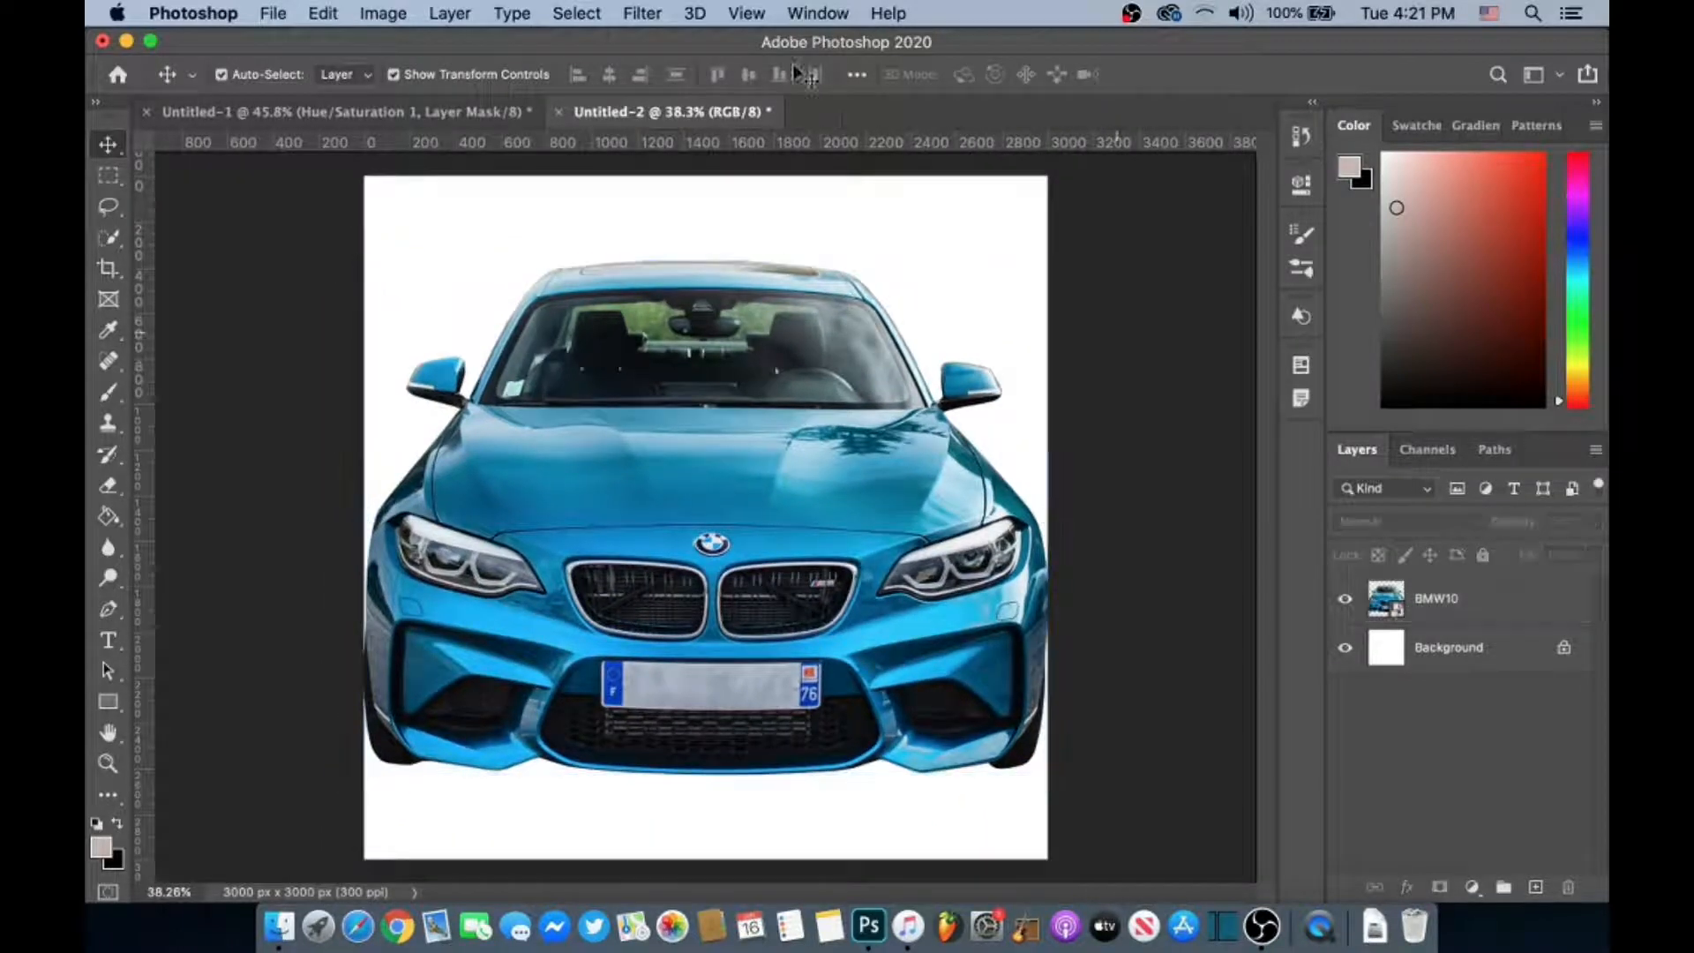
Select the BMW10 layer and start a Color Range selection on it
{"action": "left_click", "coordinate": [642, 12]}
{"action": "mouse_move", "coordinate": [603, 13]}
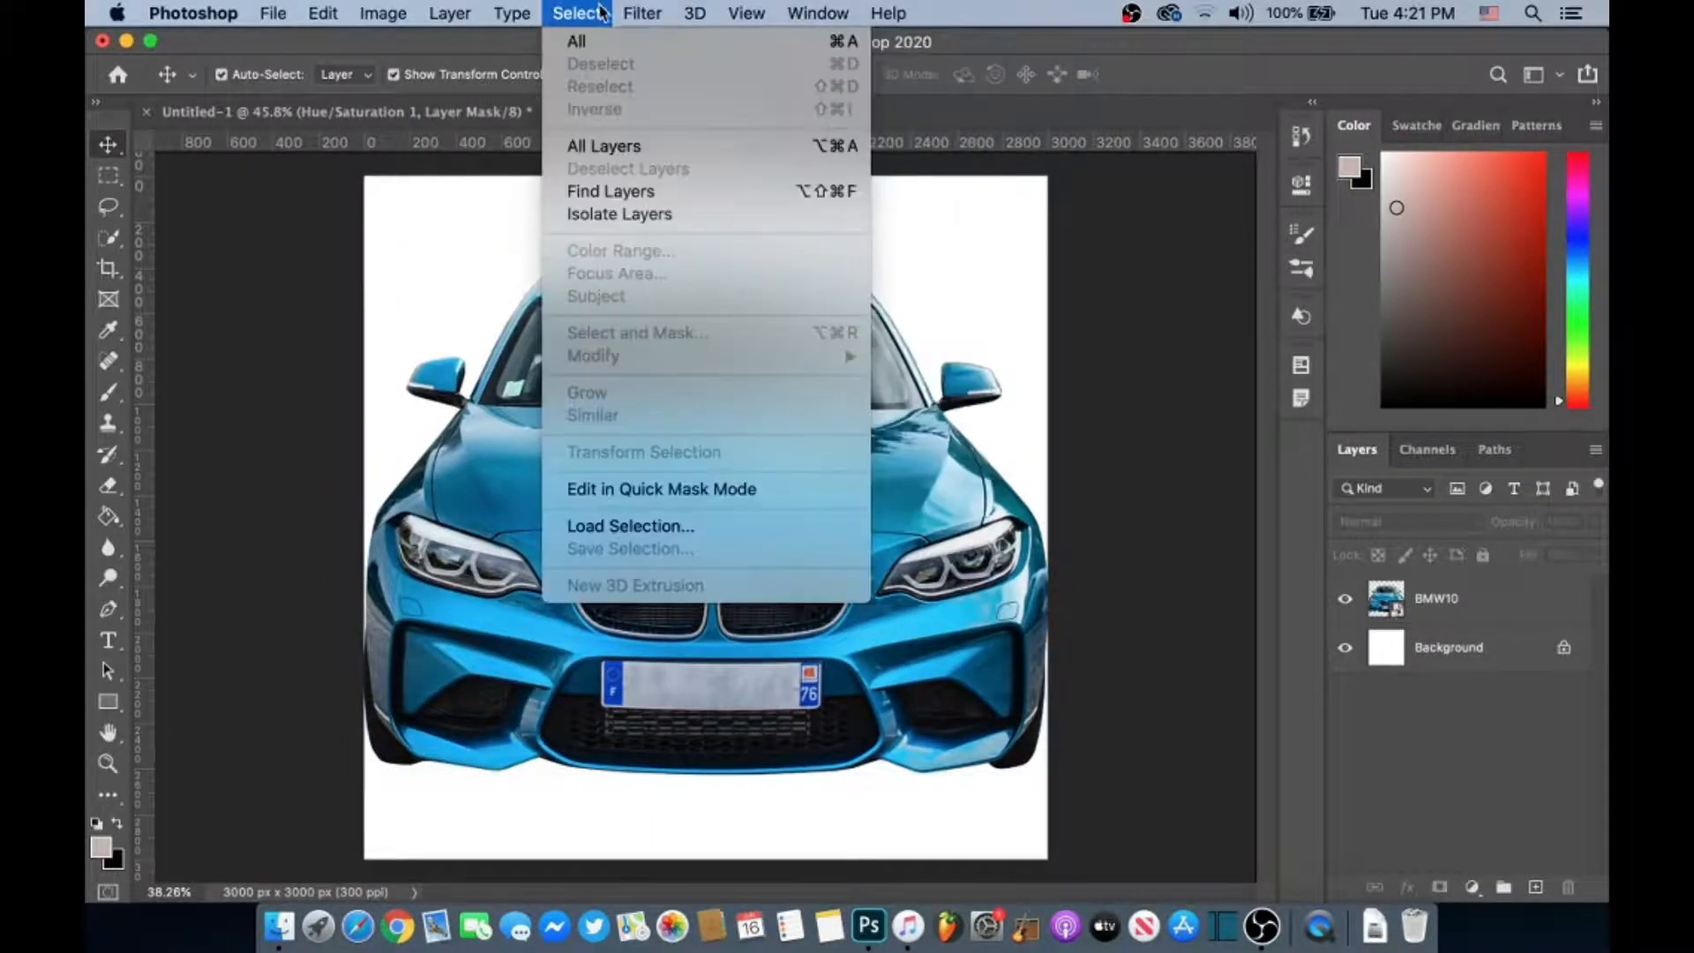
{"action": "left_click", "coordinate": [1158, 432]}
{"action": "left_click", "coordinate": [1447, 600]}
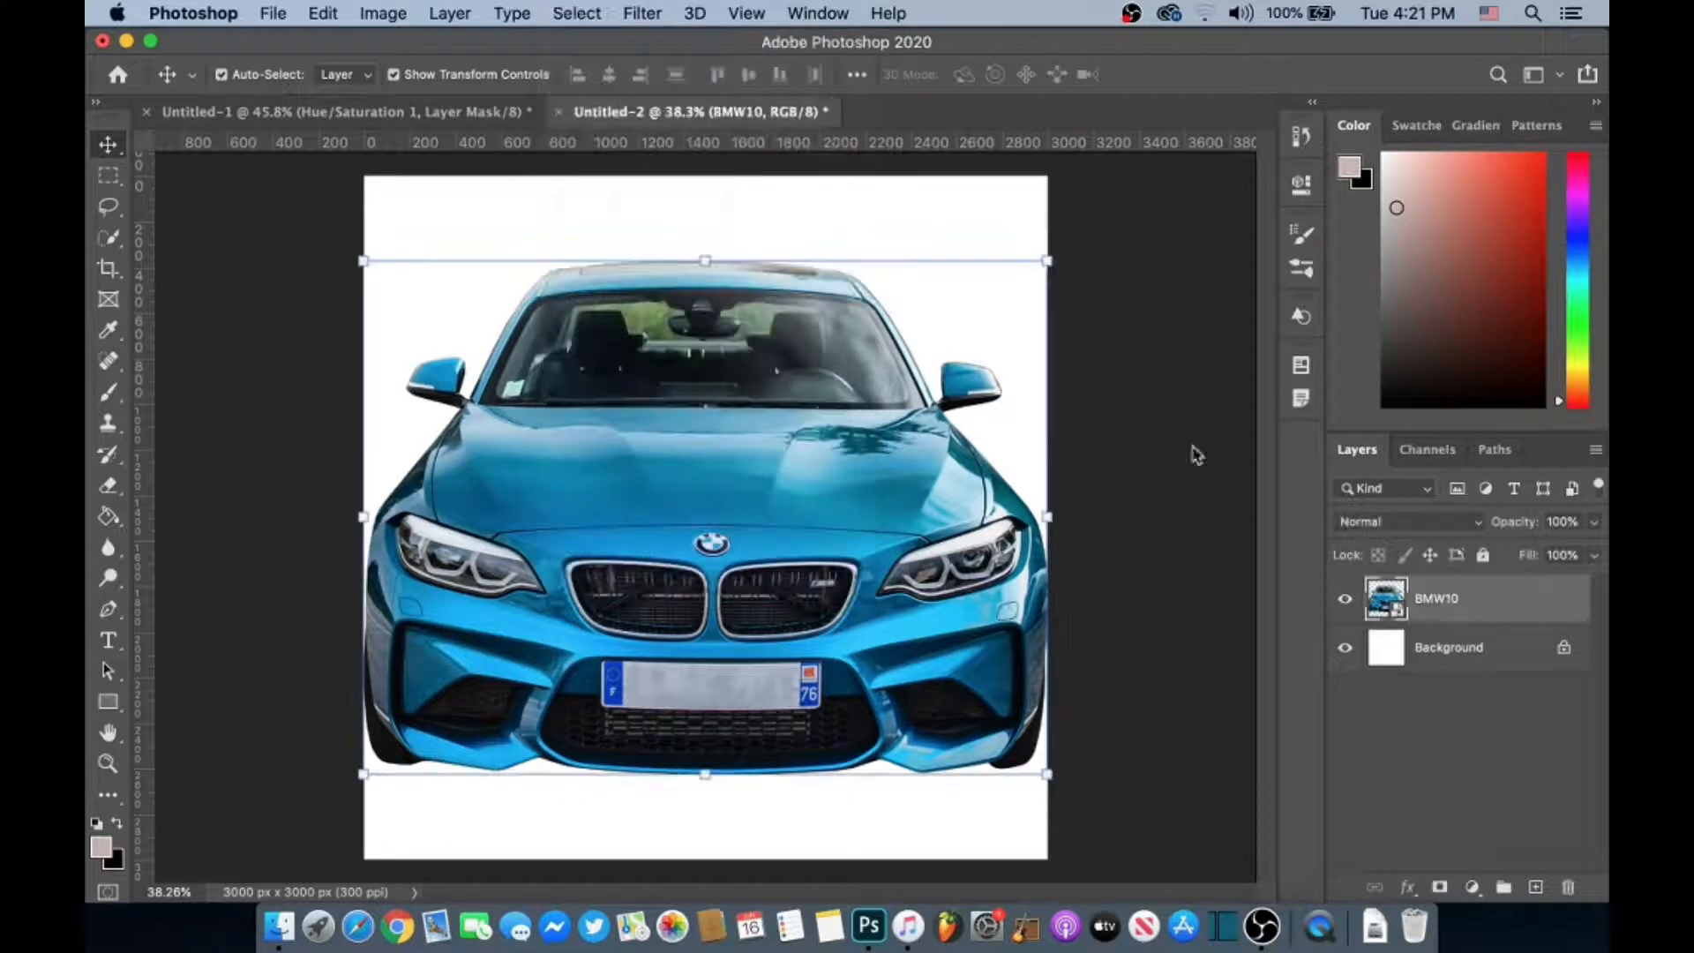
{"action": "left_click", "coordinate": [576, 13]}
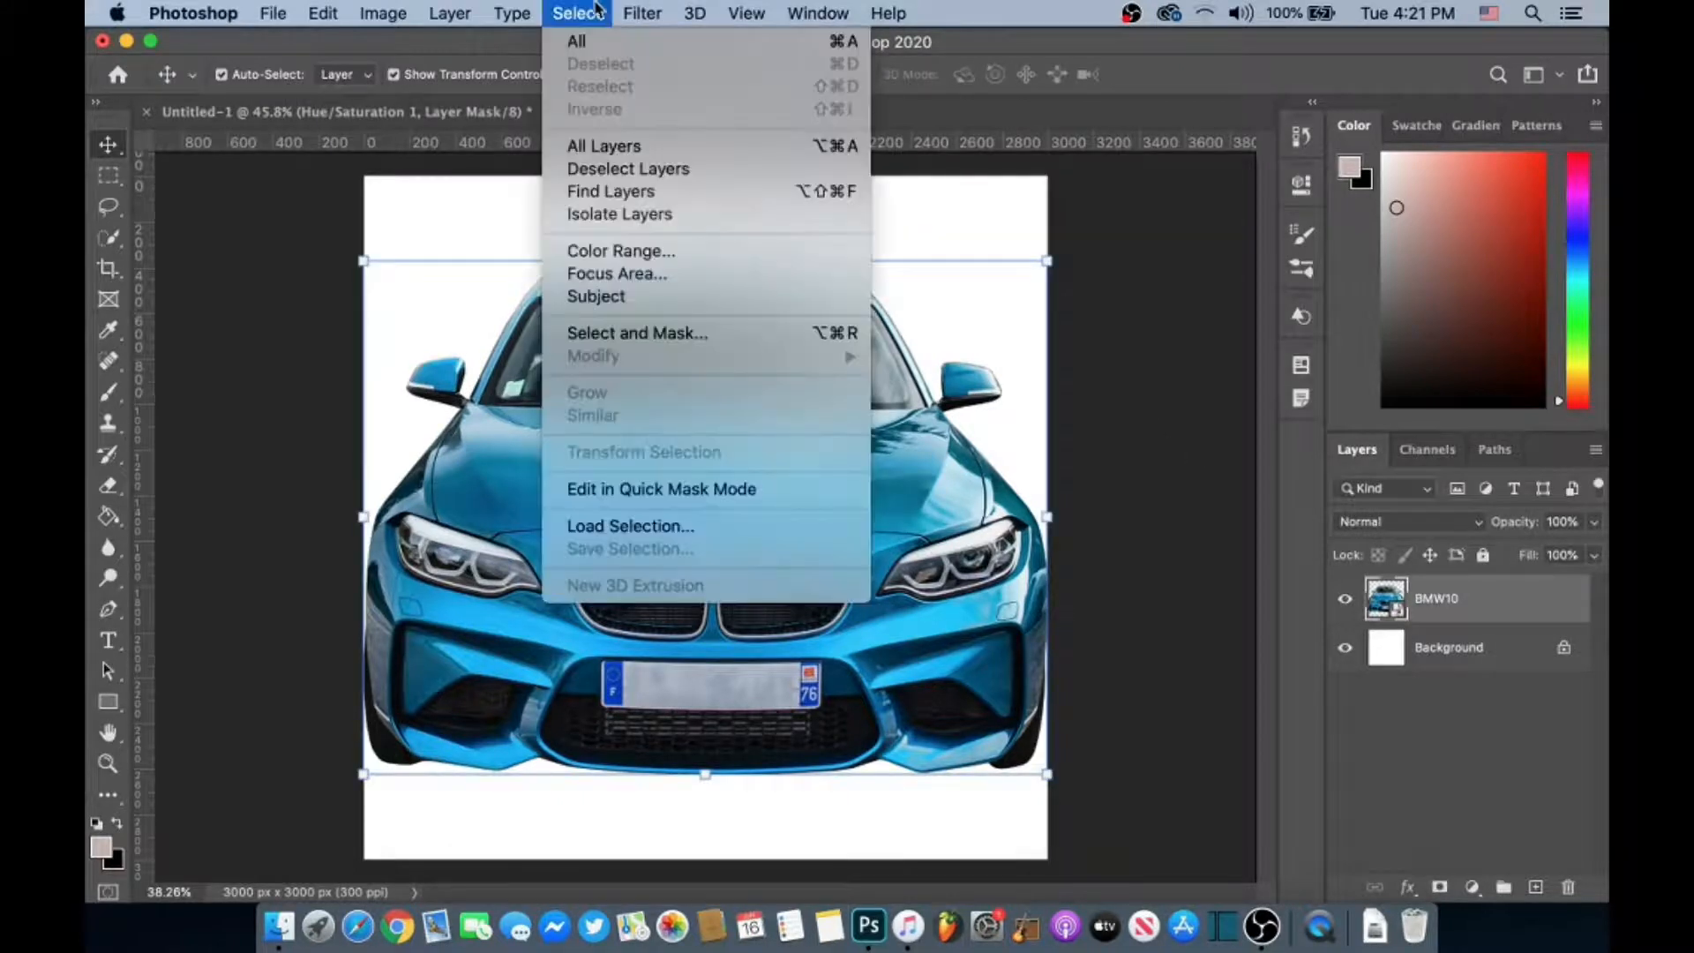
{"action": "left_click", "coordinate": [622, 252]}
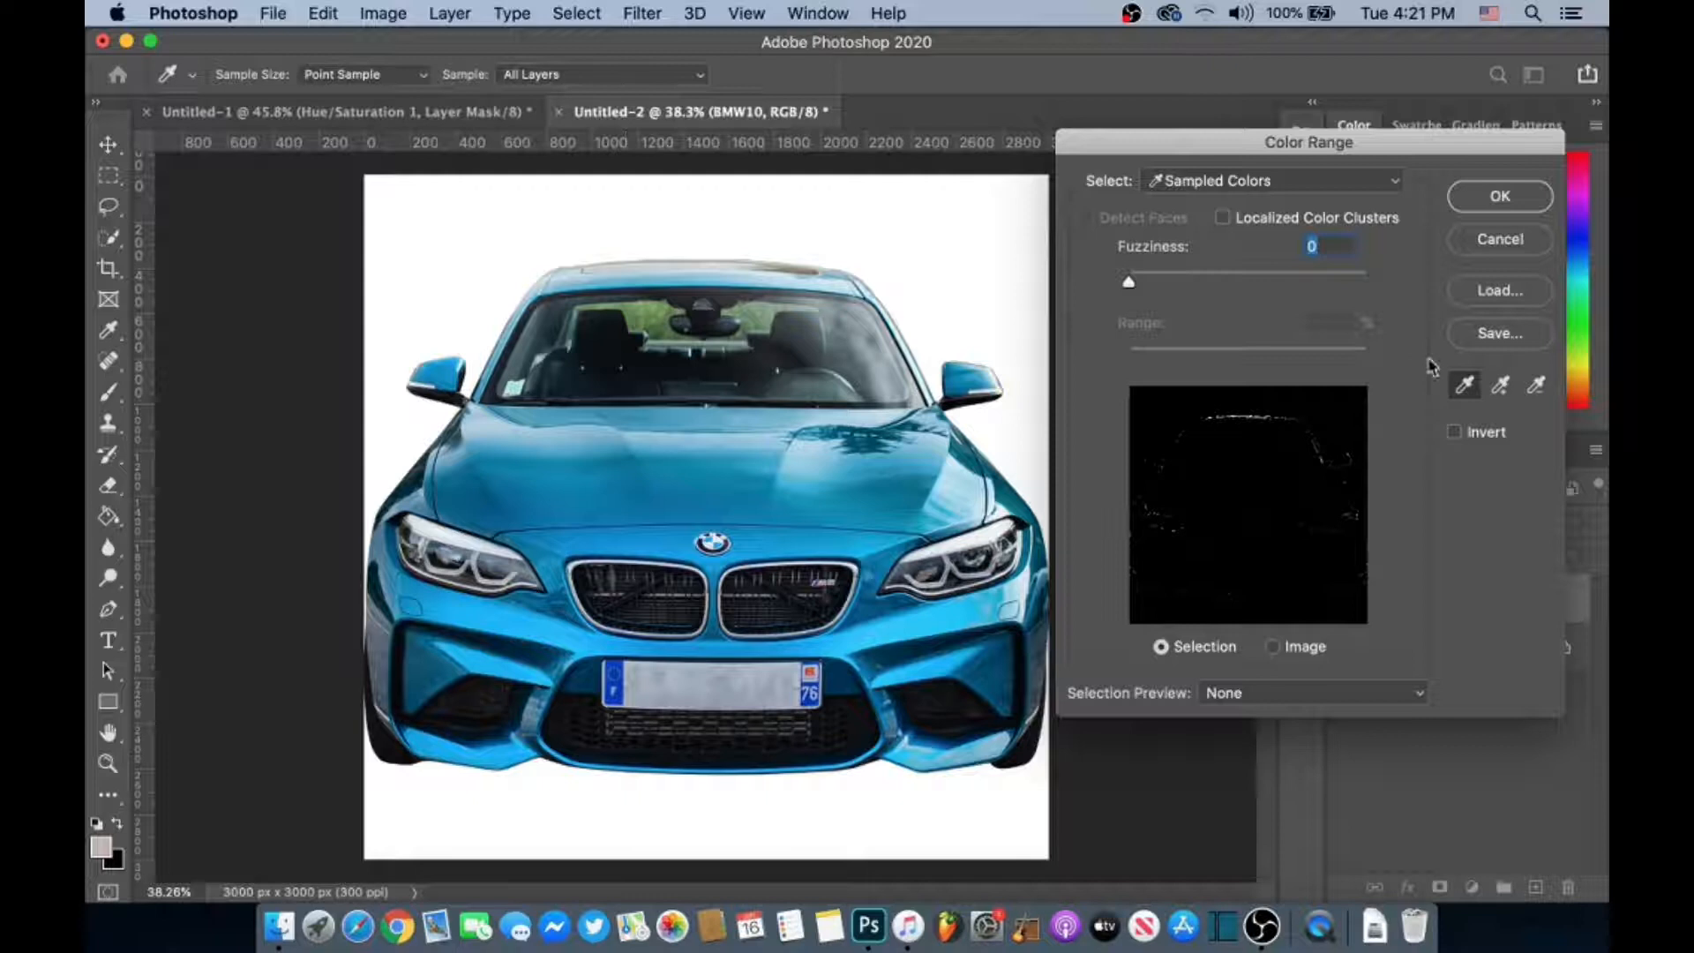
Subtract sampled colours on the hood and windscreen from the colour range
{"action": "left_click", "coordinate": [1536, 384]}
{"action": "left_click", "coordinate": [547, 465]}
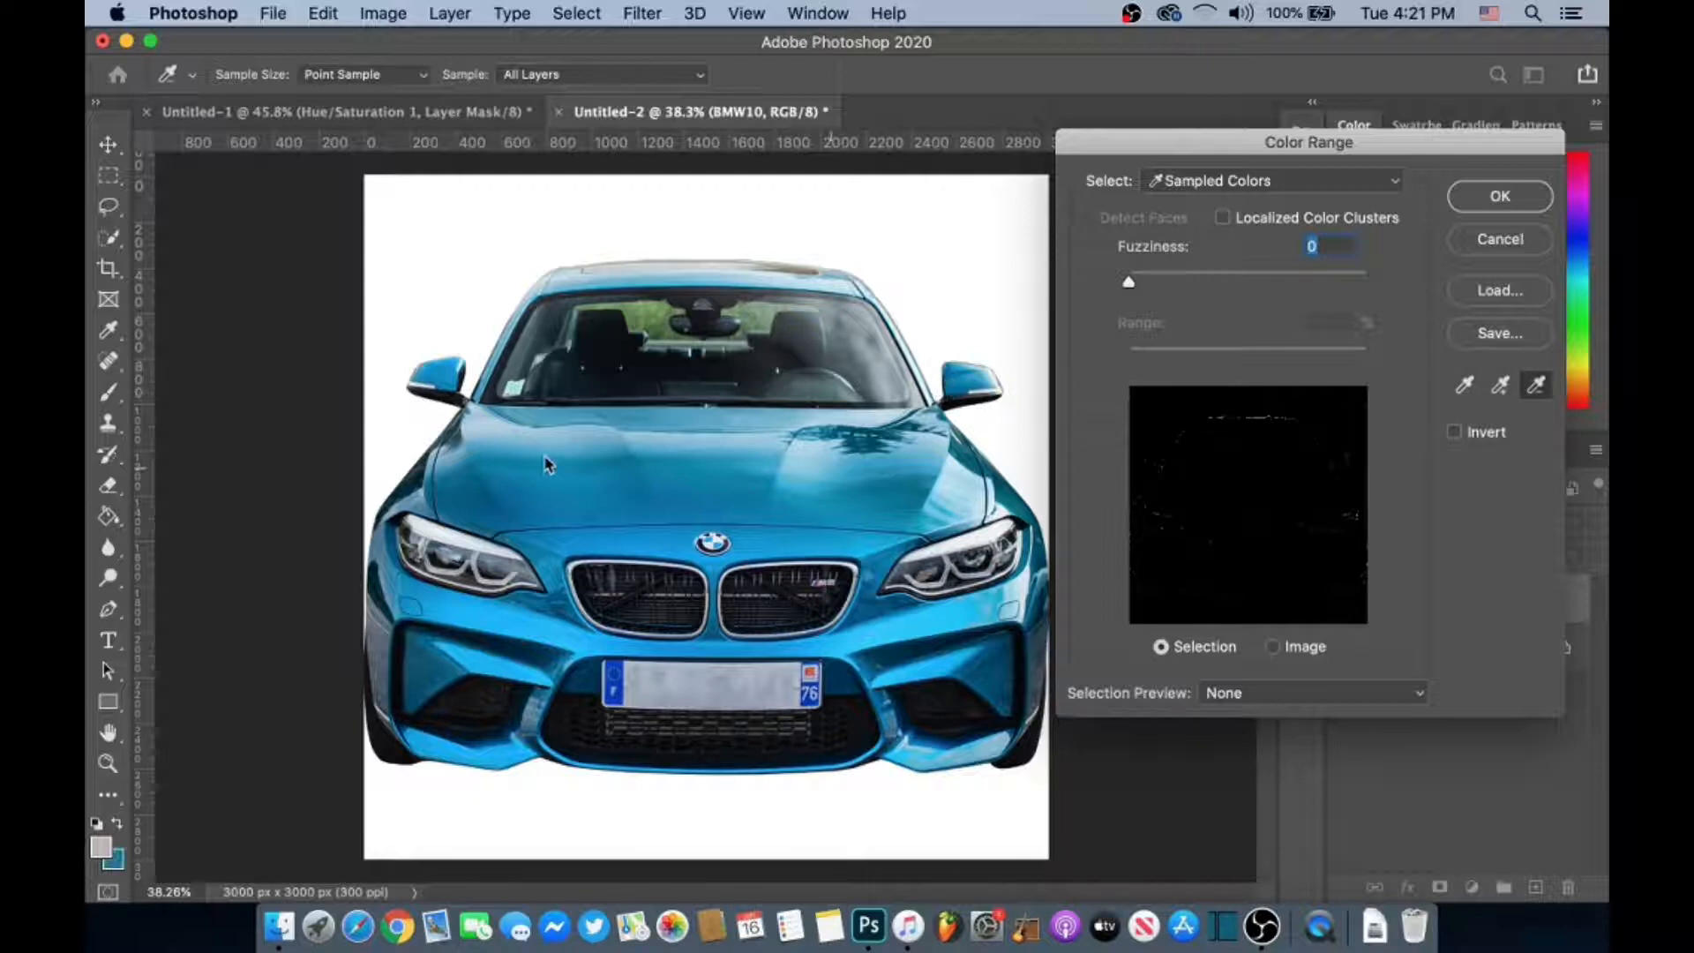
{"action": "left_click", "coordinate": [542, 454]}
{"action": "mouse_move", "coordinate": [712, 327]}
{"action": "left_mouse_down"}
{"action": "mouse_move", "coordinate": [862, 333]}
{"action": "mouse_move", "coordinate": [881, 229]}
{"action": "mouse_move", "coordinate": [972, 629]}
{"action": "mouse_move", "coordinate": [1036, 804]}
{"action": "mouse_move", "coordinate": [830, 366]}
{"action": "mouse_move", "coordinate": [509, 590]}
{"action": "mouse_move", "coordinate": [447, 135]}
{"action": "mouse_move", "coordinate": [428, 572]}
{"action": "mouse_move", "coordinate": [515, 328]}
{"action": "mouse_move", "coordinate": [412, 480]}
{"action": "mouse_move", "coordinate": [488, 304]}
{"action": "mouse_move", "coordinate": [888, 581]}
{"action": "mouse_move", "coordinate": [1008, 556]}
{"action": "mouse_move", "coordinate": [1021, 388]}
{"action": "mouse_move", "coordinate": [983, 438]}
{"action": "mouse_move", "coordinate": [861, 435]}
{"action": "mouse_move", "coordinate": [929, 329]}
{"action": "mouse_move", "coordinate": [1314, 488]}
{"action": "left_mouse_up"}
Add sampled blues from the hood's centre, its rear edge and corners, and the right fender to the colour range
{"action": "left_click", "coordinate": [1500, 384]}
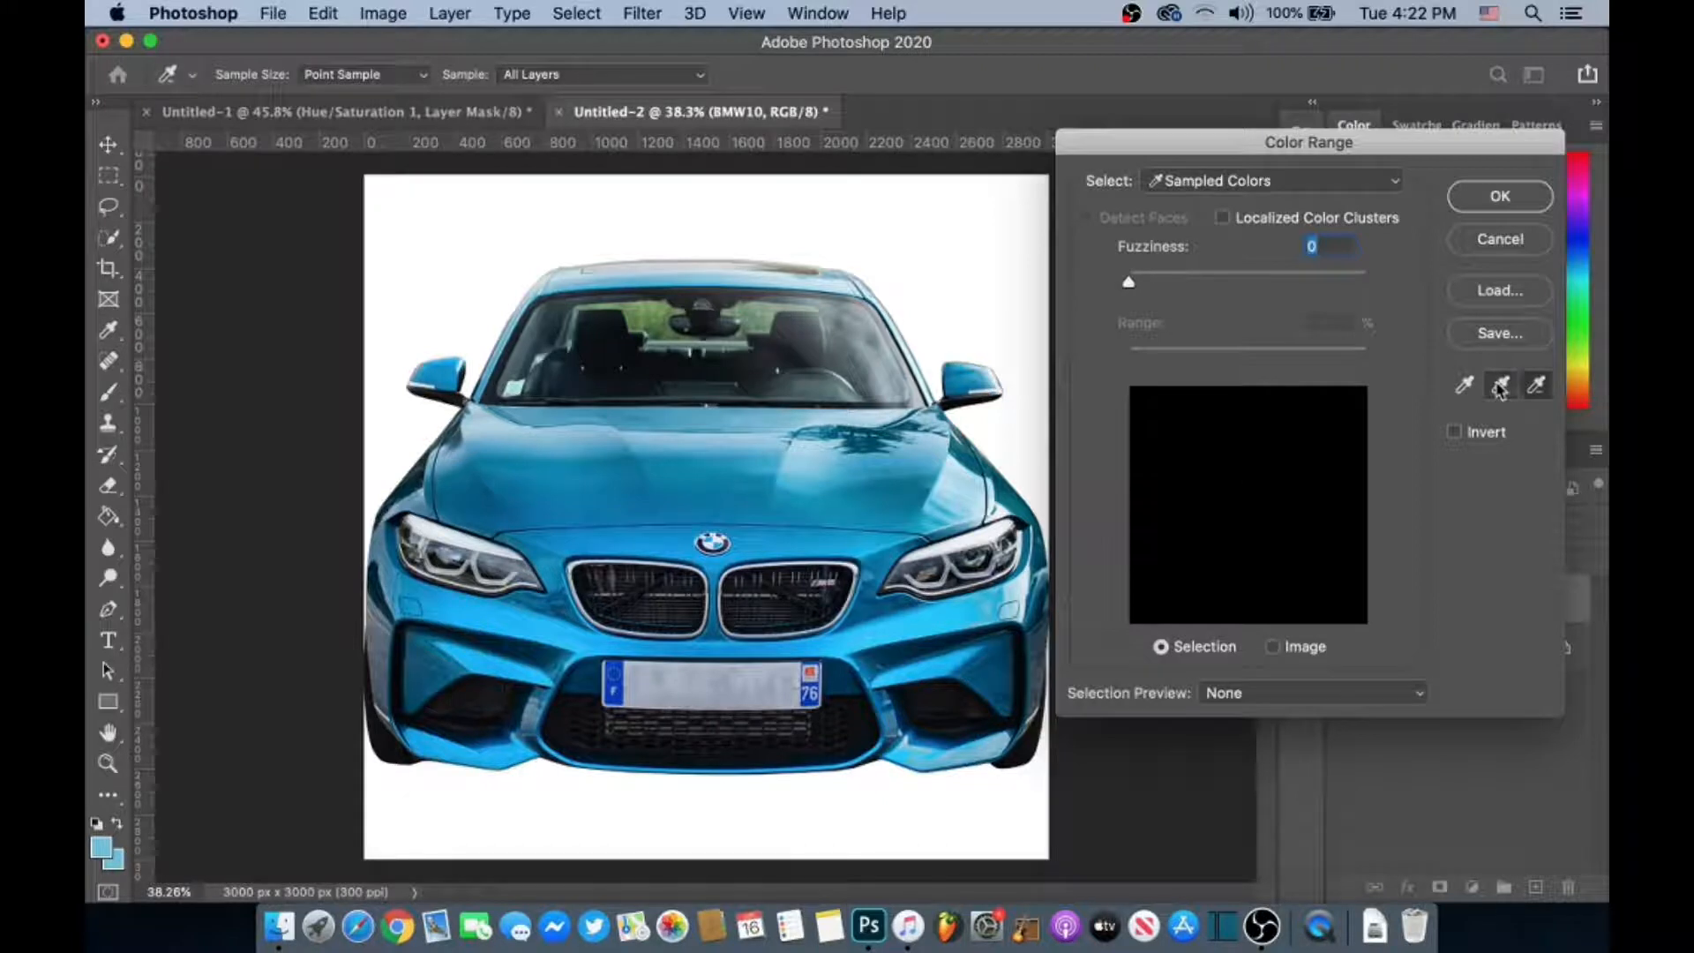
{"action": "left_click", "coordinate": [730, 489]}
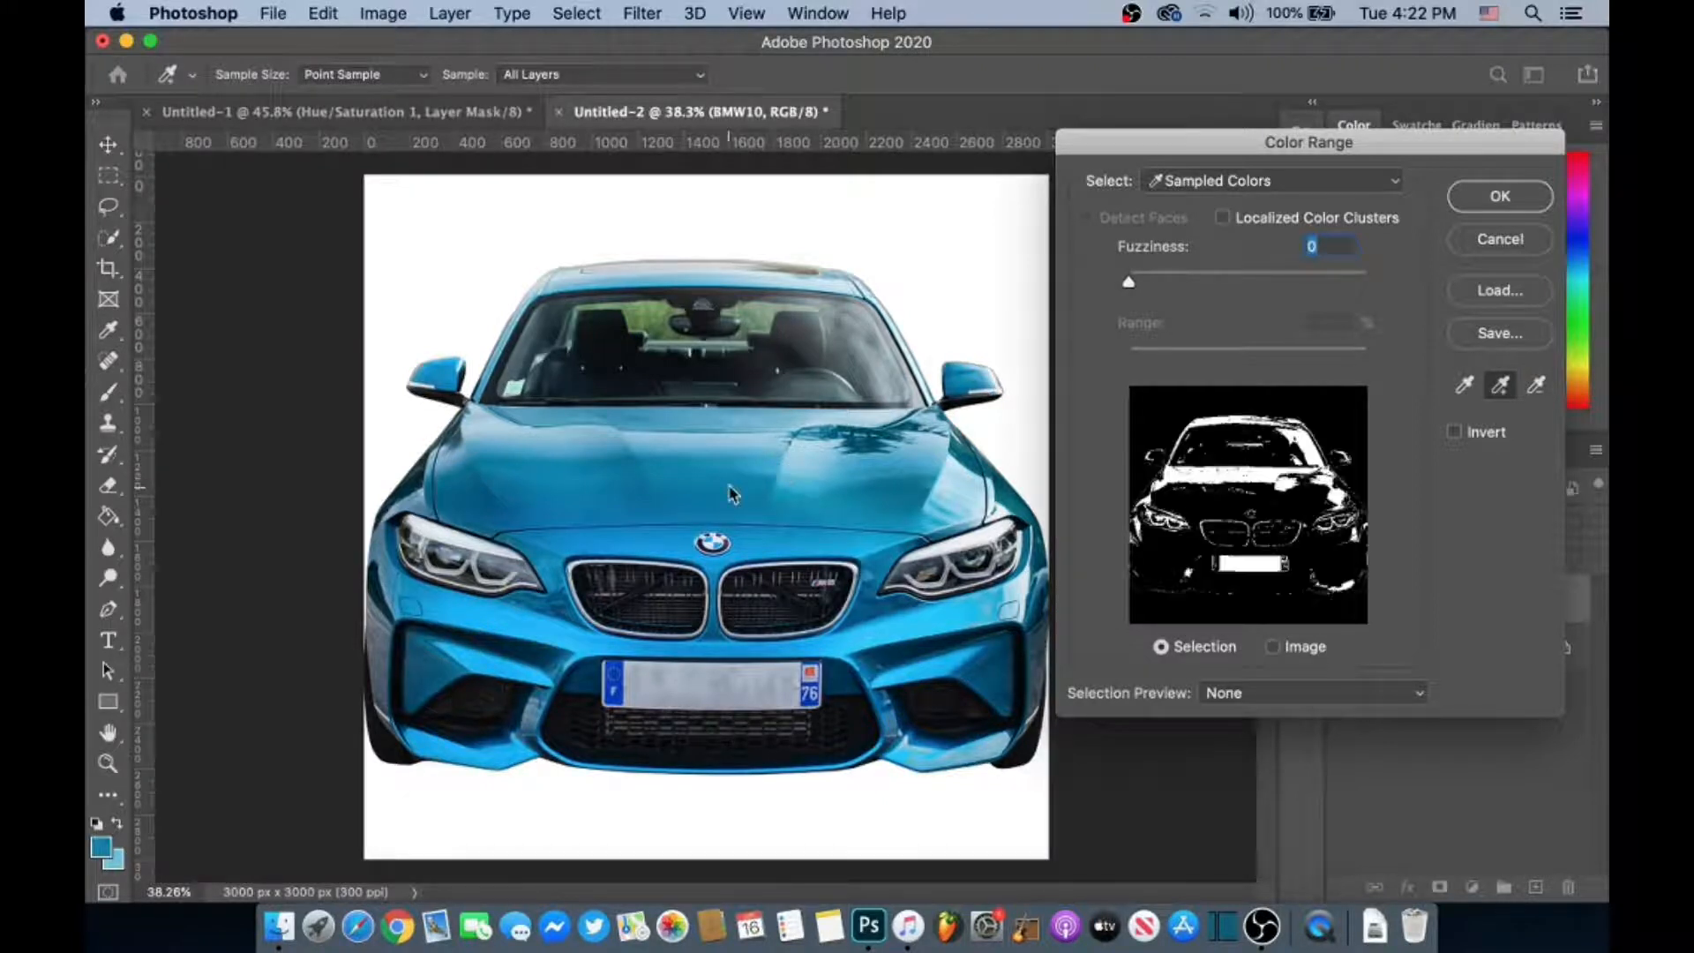
{"action": "left_click", "coordinate": [709, 416]}
{"action": "left_click", "coordinate": [512, 419]}
{"action": "left_click", "coordinate": [888, 428]}
{"action": "left_click", "coordinate": [1010, 501]}
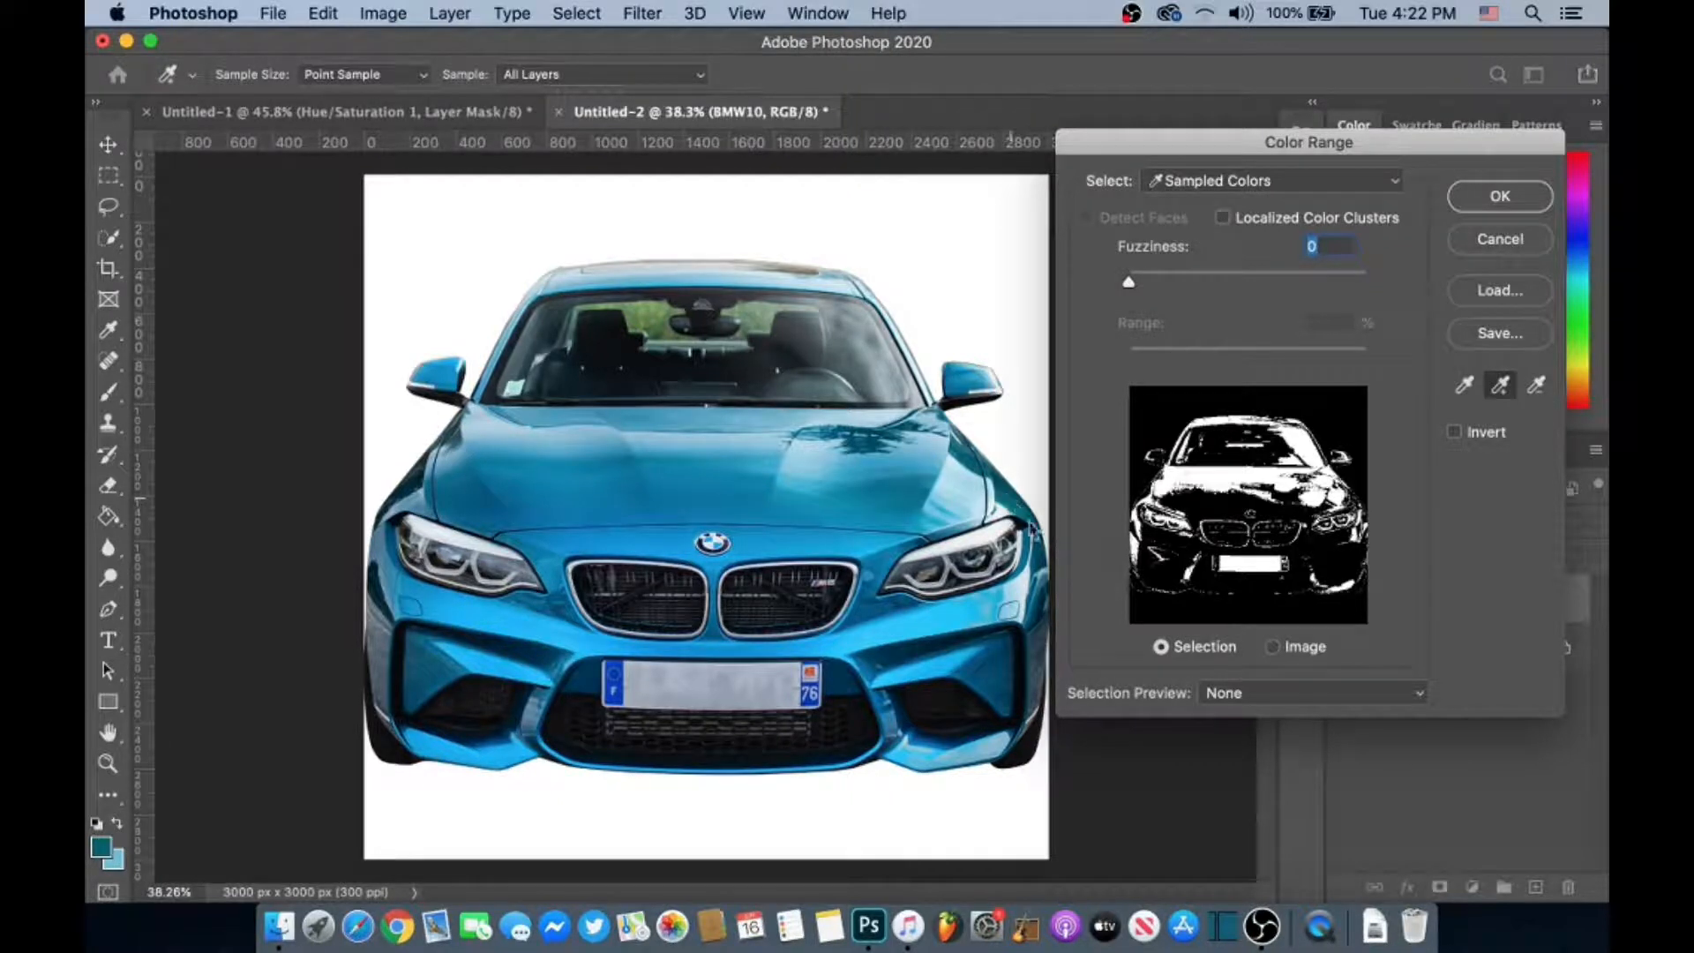
Add sampled colours from the car's right flank, right bumper section and lower bumper lip to the colour range
{"action": "left_click", "coordinate": [1040, 584]}
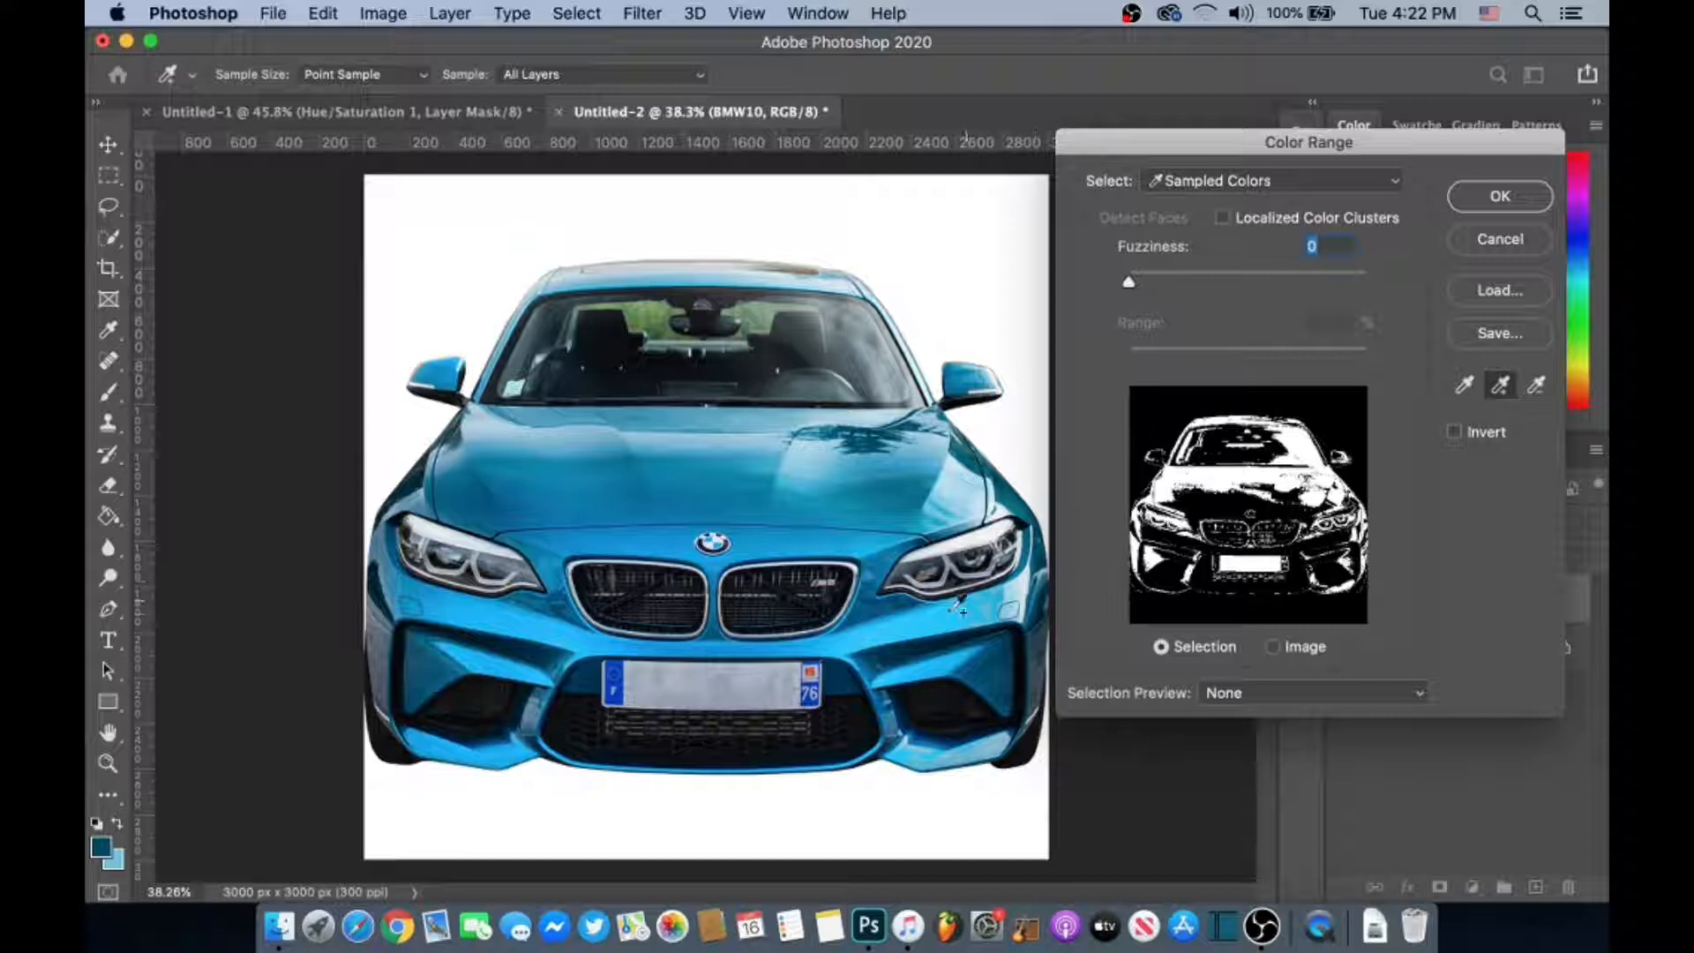
{"action": "left_click", "coordinate": [990, 663]}
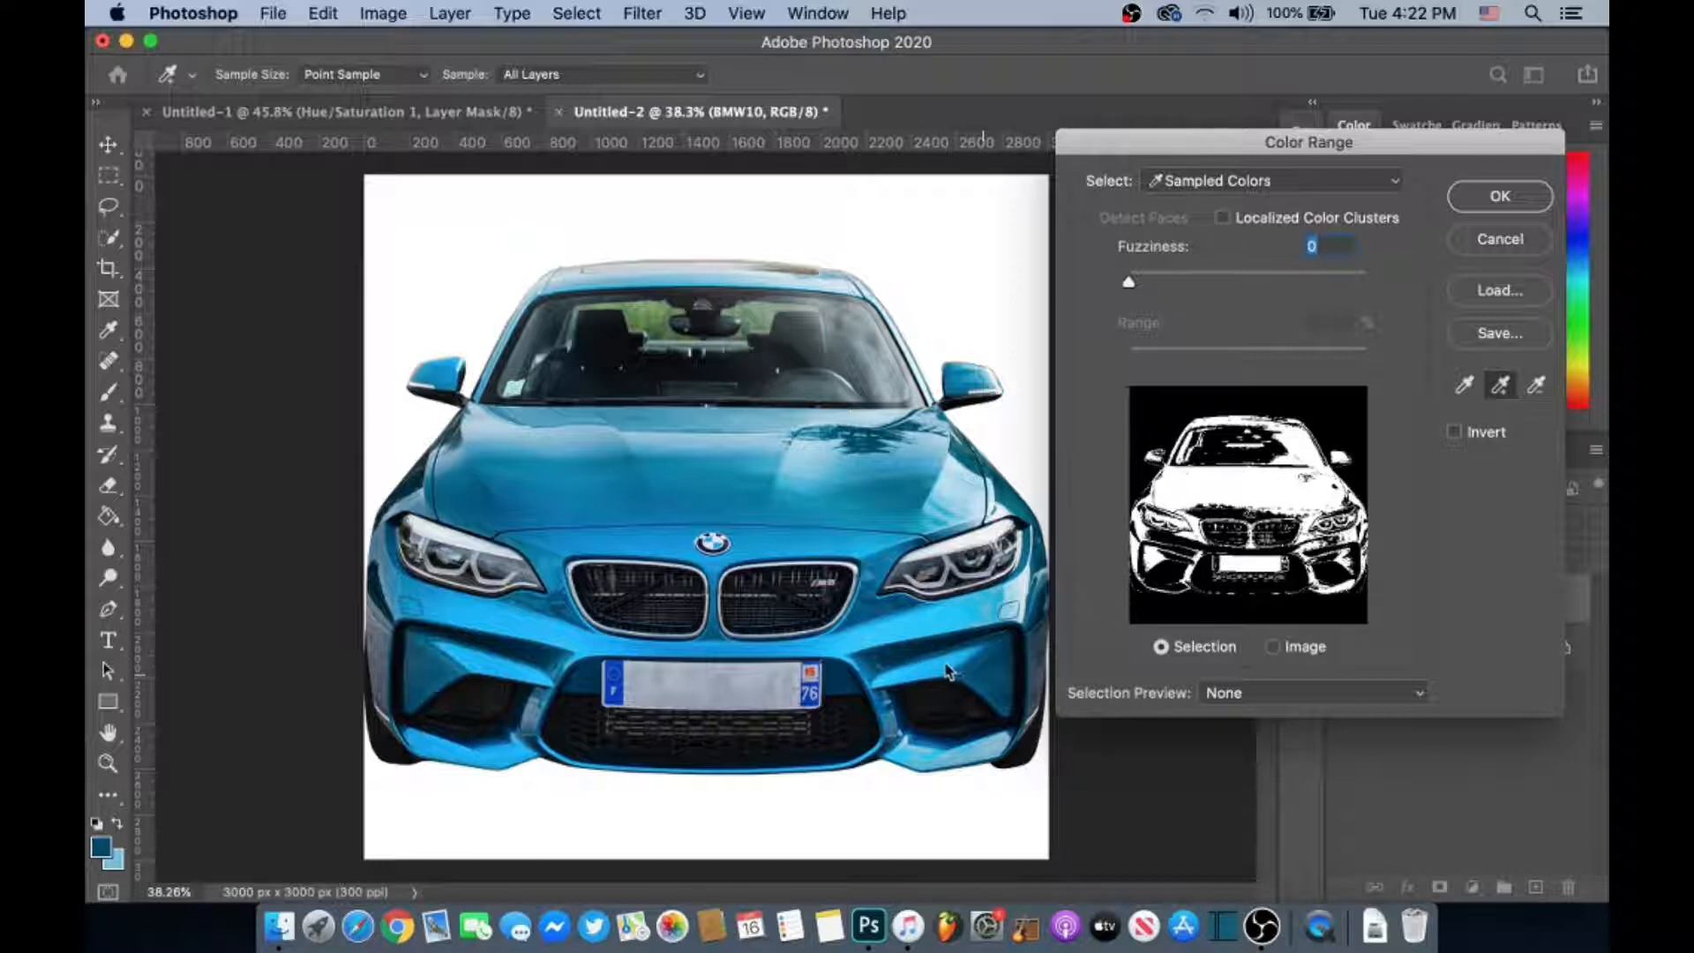
{"action": "left_click", "coordinate": [1040, 687]}
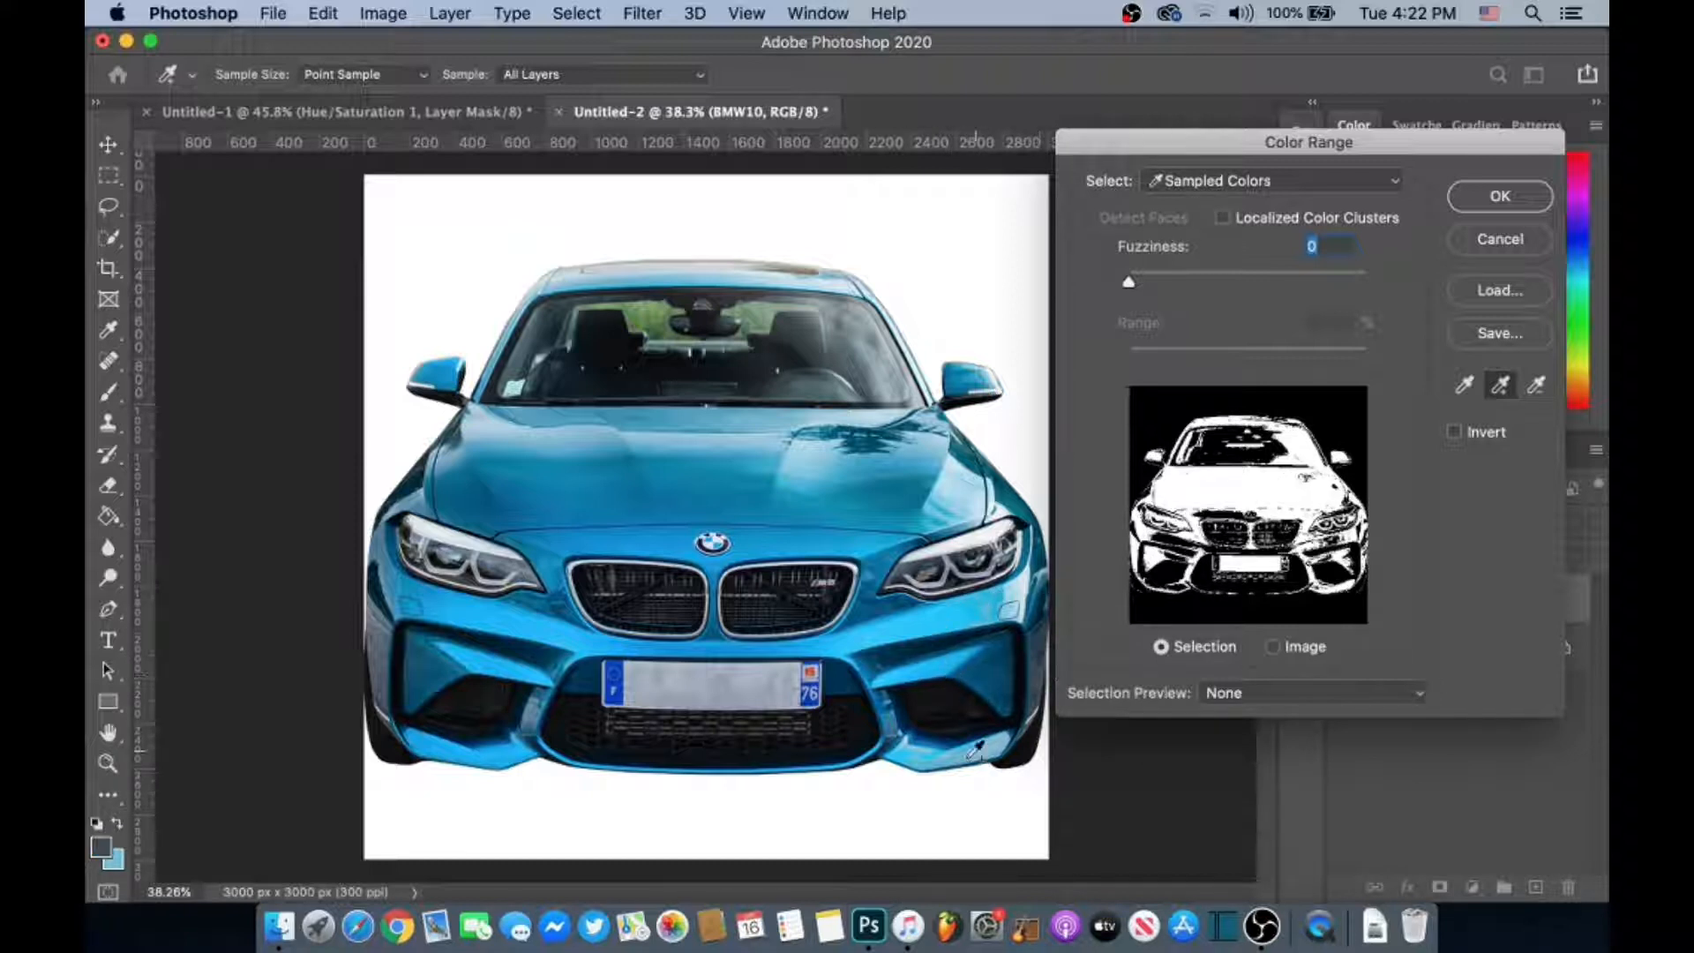
{"action": "left_click", "coordinate": [970, 752]}
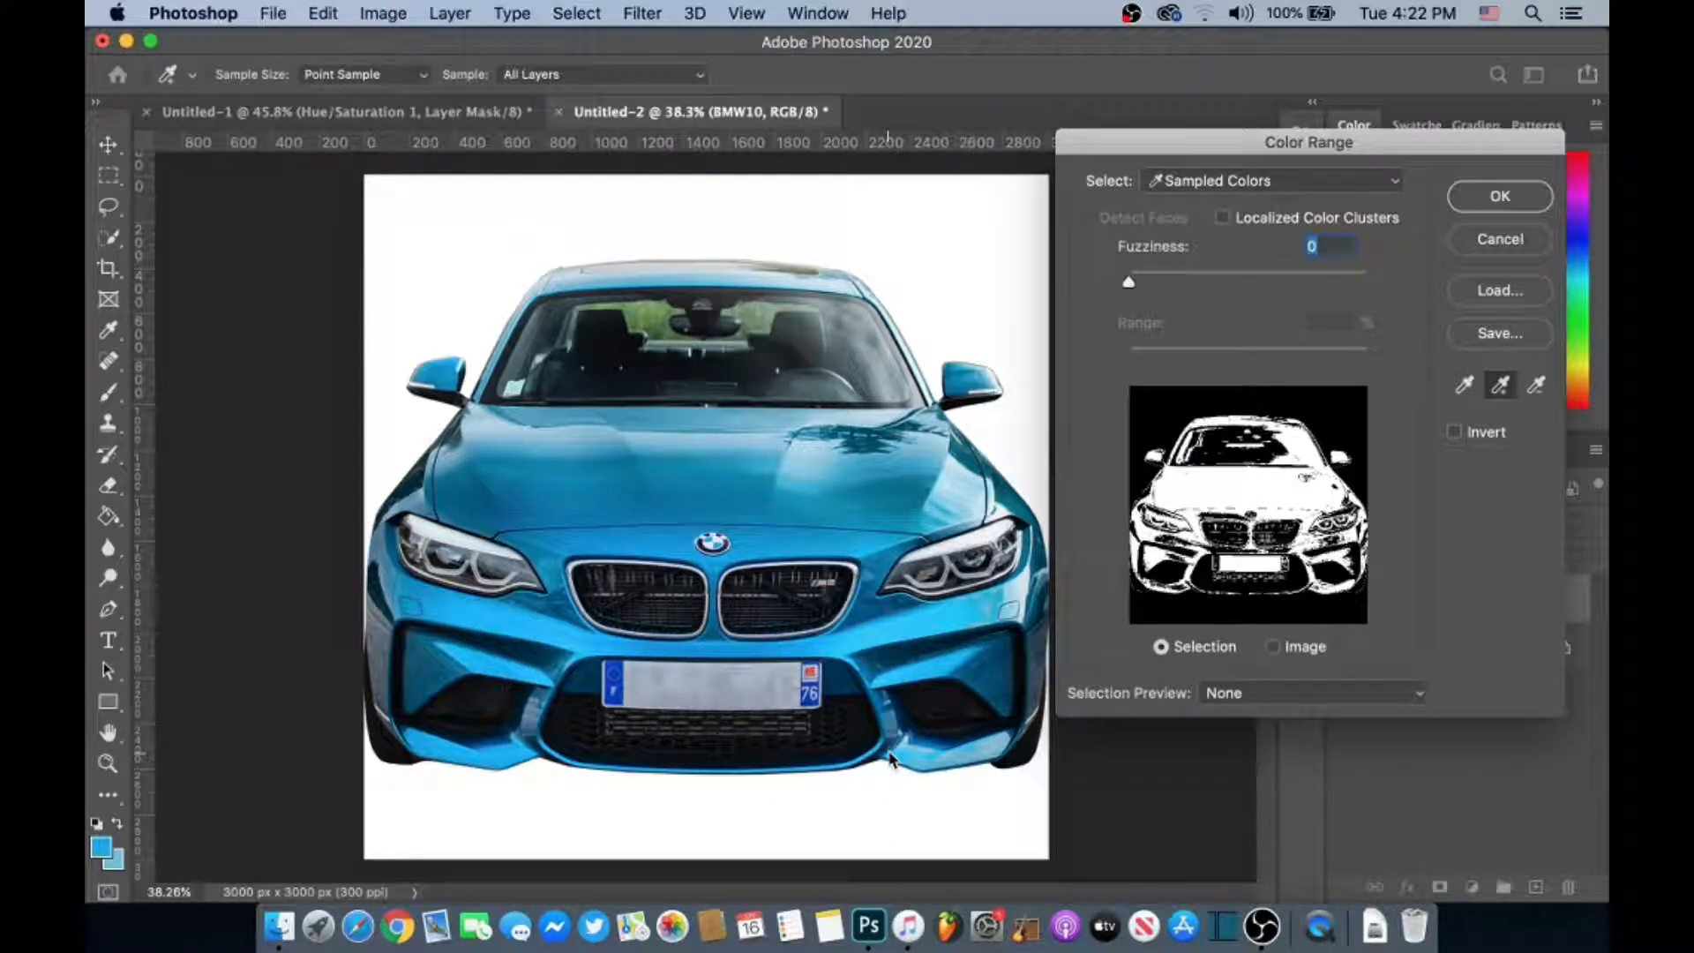
{"action": "left_click", "coordinate": [896, 717]}
{"action": "left_click", "coordinate": [744, 767]}
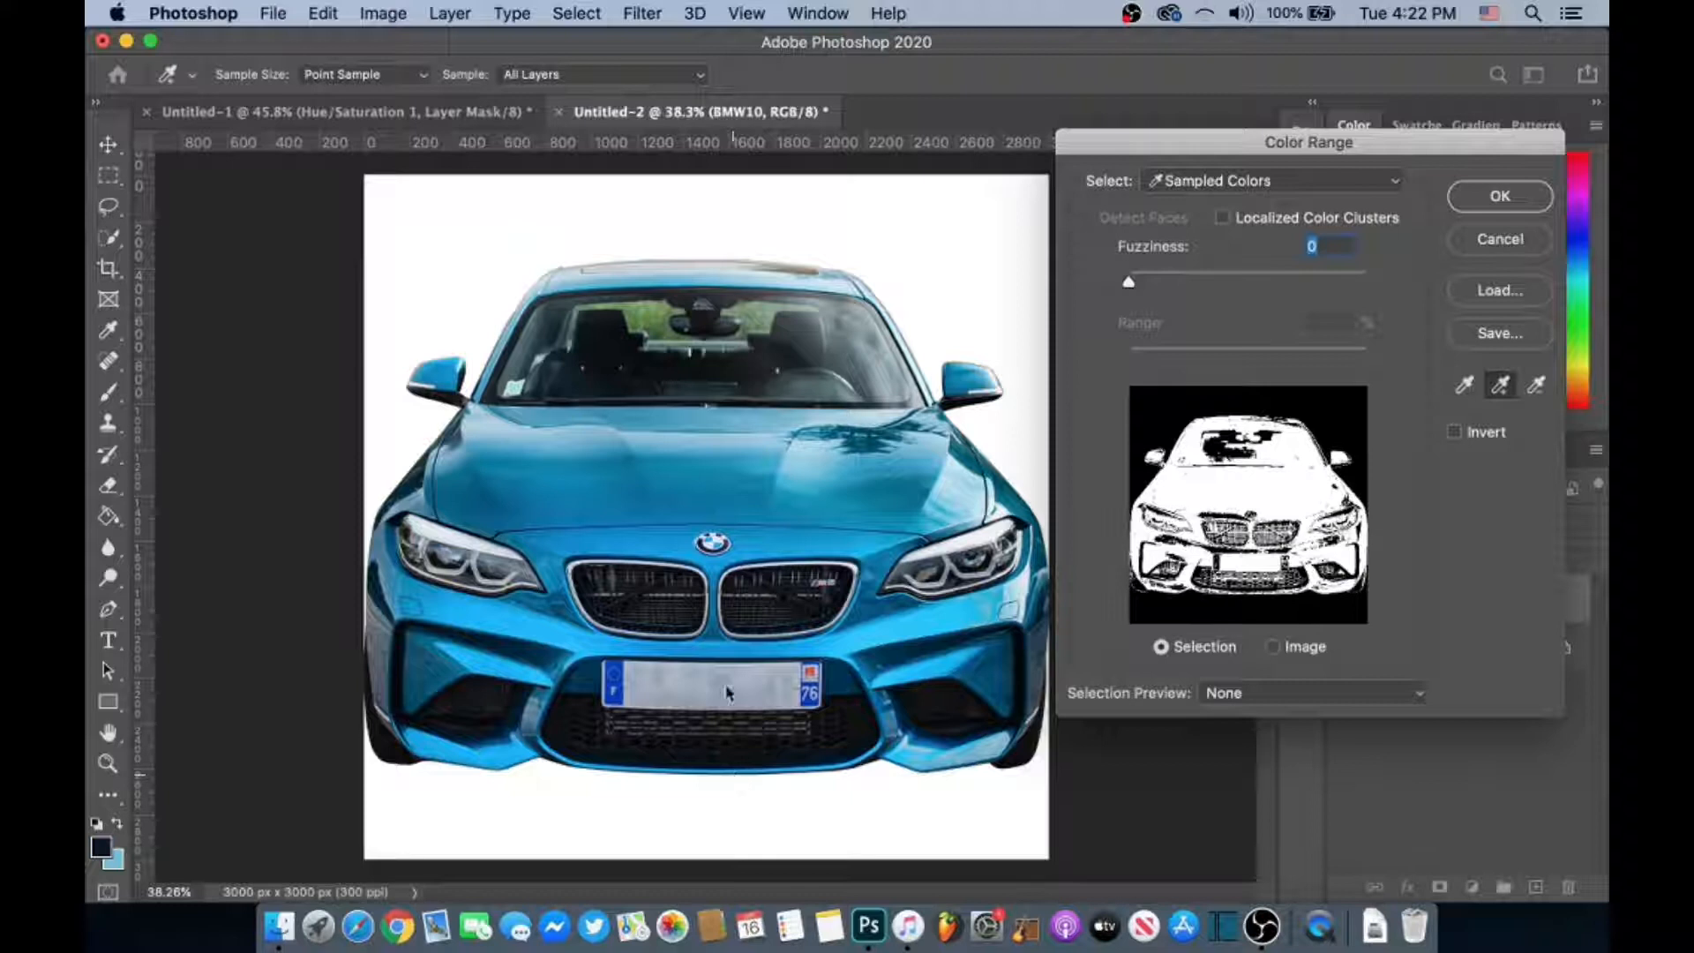
Add sampled colours around the licence plate, left bumper section, left fender and roof edge to the colour range
{"action": "left_click", "coordinate": [721, 661]}
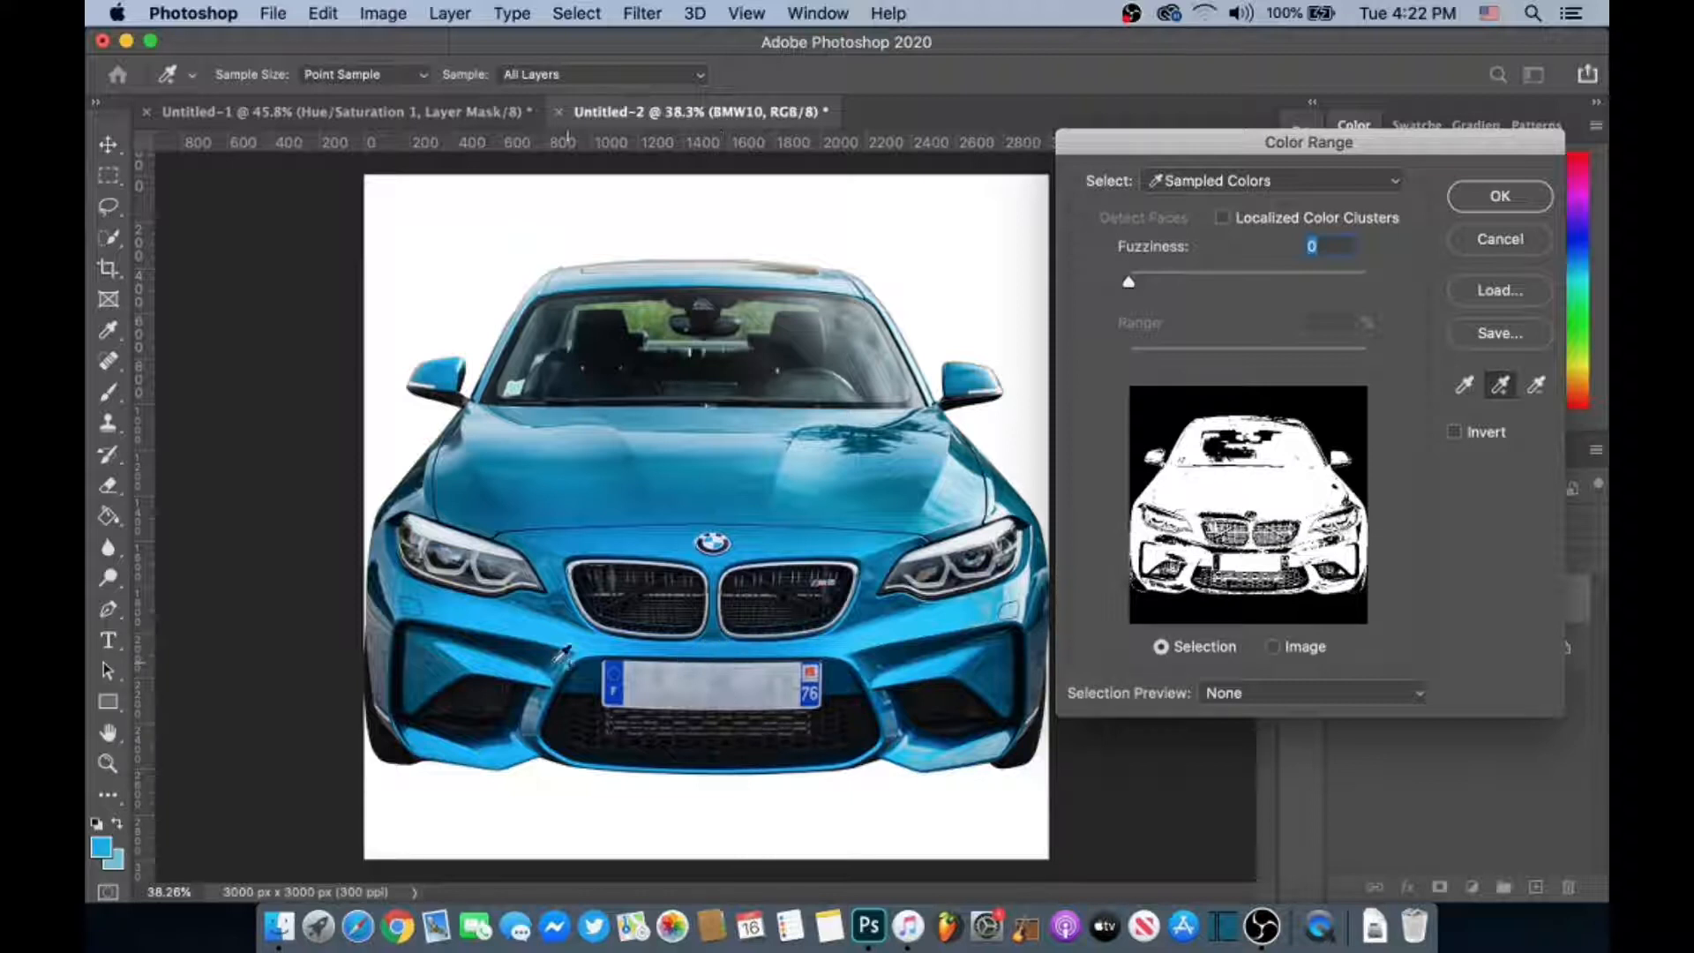
{"action": "left_click", "coordinate": [563, 671]}
{"action": "left_click", "coordinate": [573, 693]}
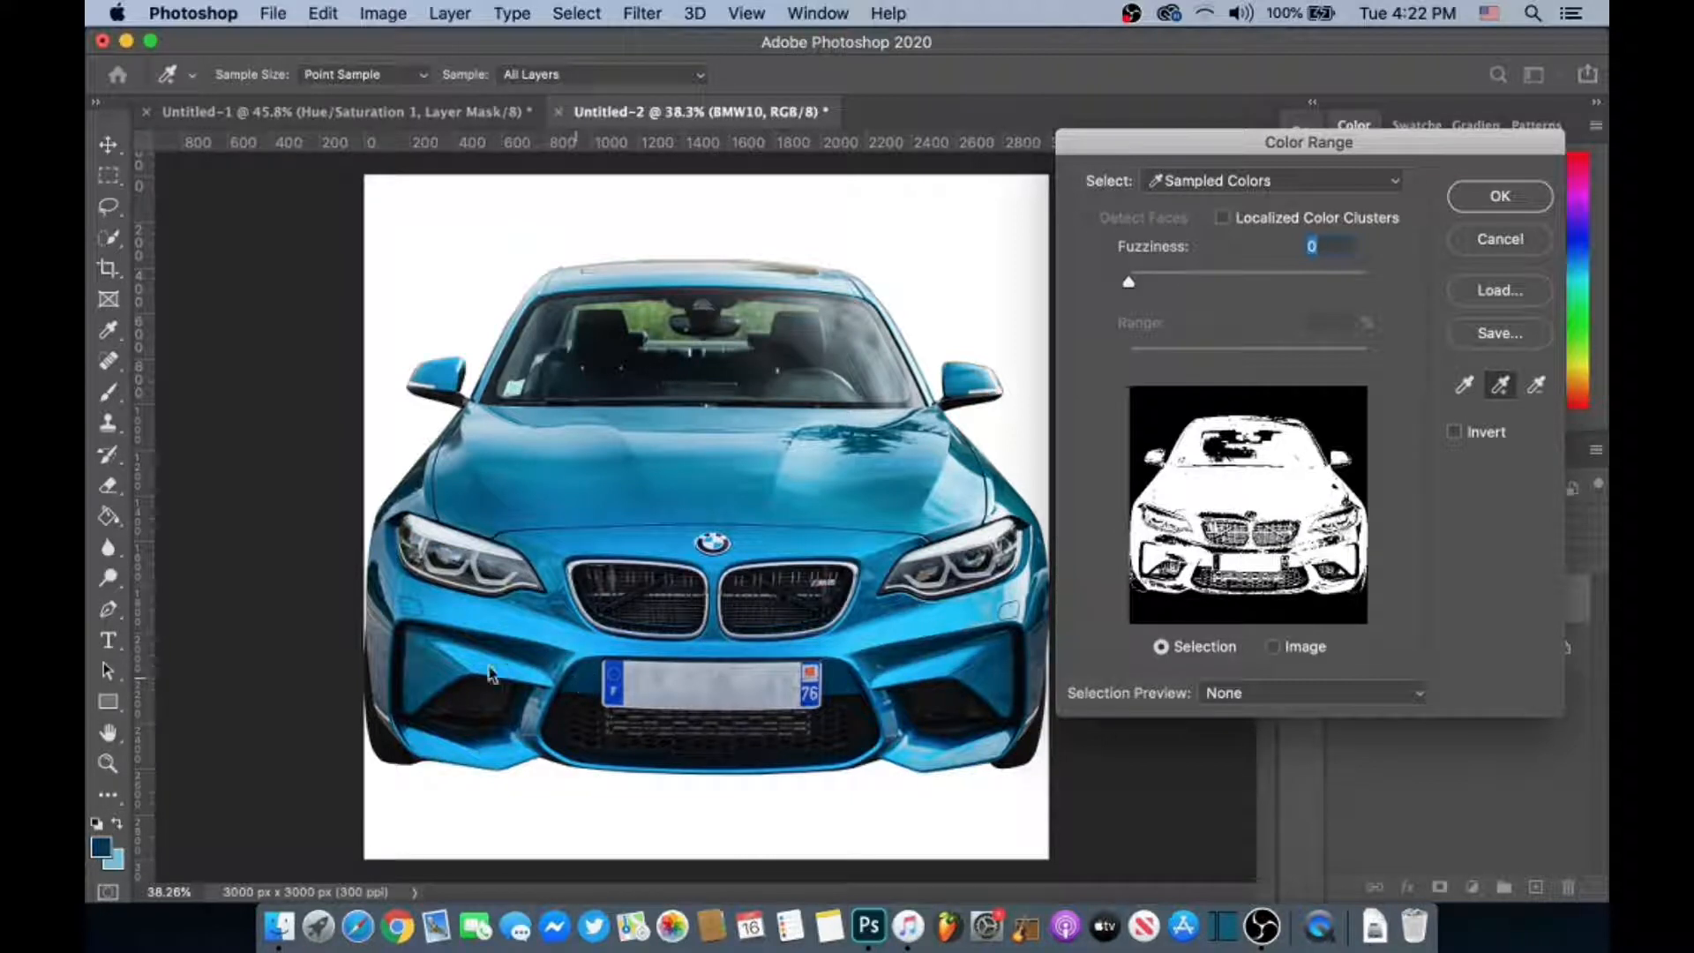
{"action": "left_click", "coordinate": [450, 680]}
{"action": "left_click", "coordinate": [411, 502]}
{"action": "left_click", "coordinate": [586, 284]}
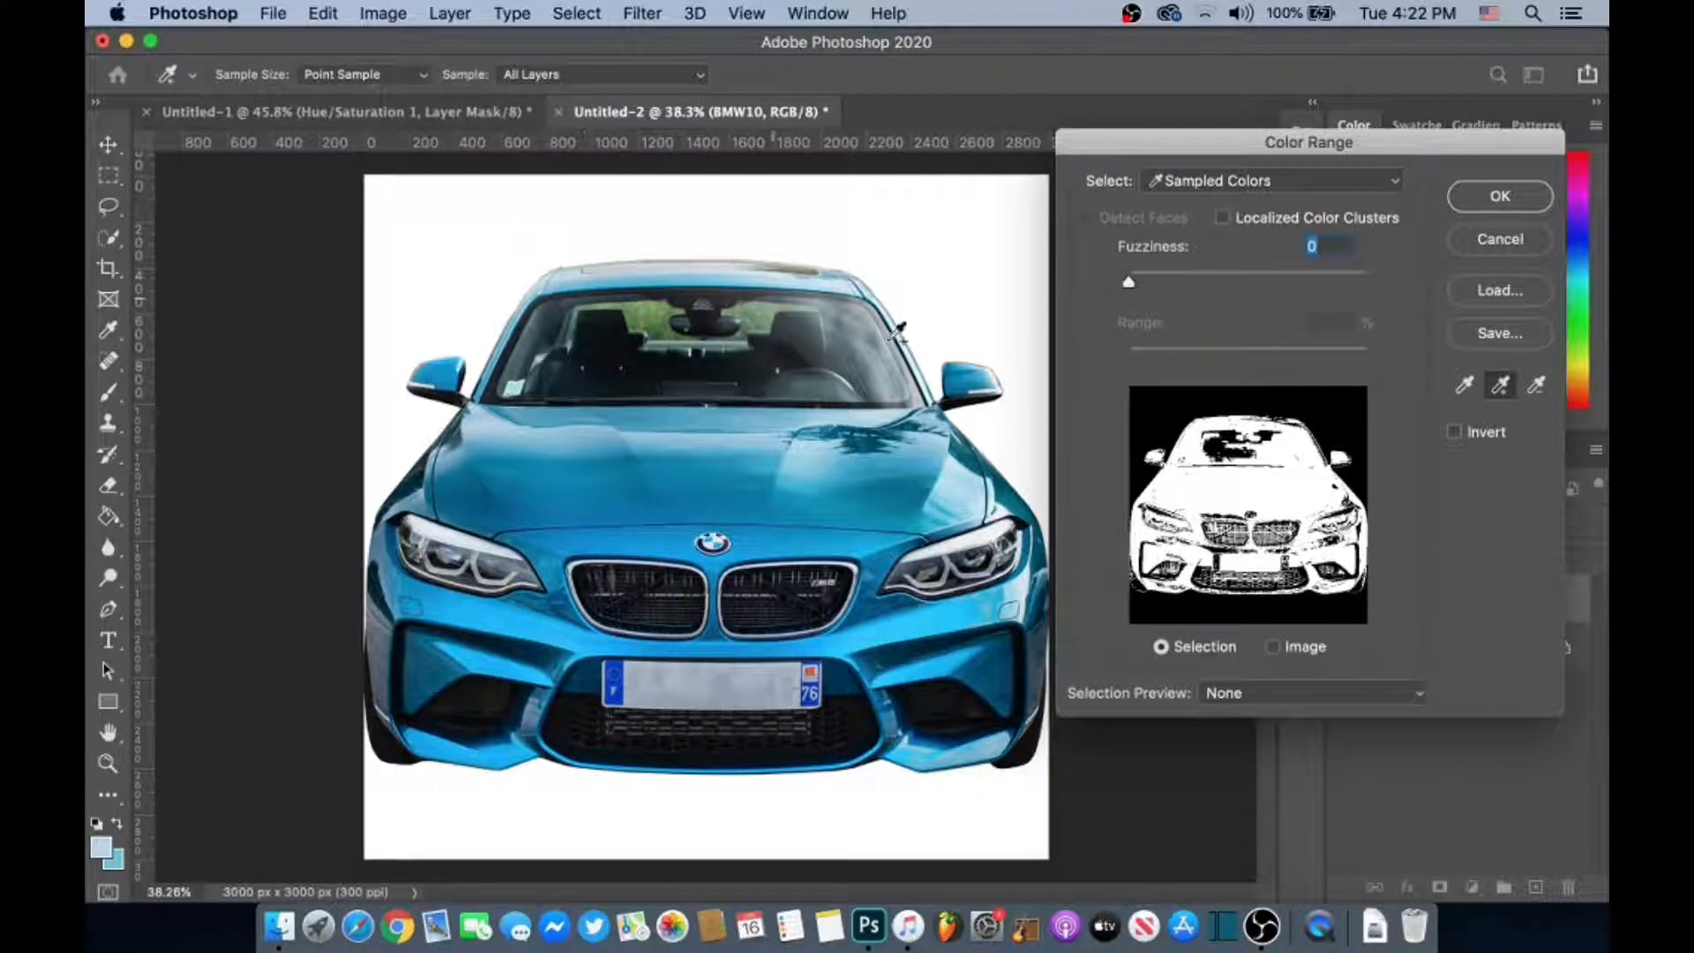
Add colours from the right mirror, hood sides and grille surround to the range, and create the selection
{"action": "left_click", "coordinate": [966, 388]}
{"action": "left_click", "coordinate": [936, 466]}
{"action": "left_click", "coordinate": [499, 479]}
{"action": "left_click", "coordinate": [657, 550]}
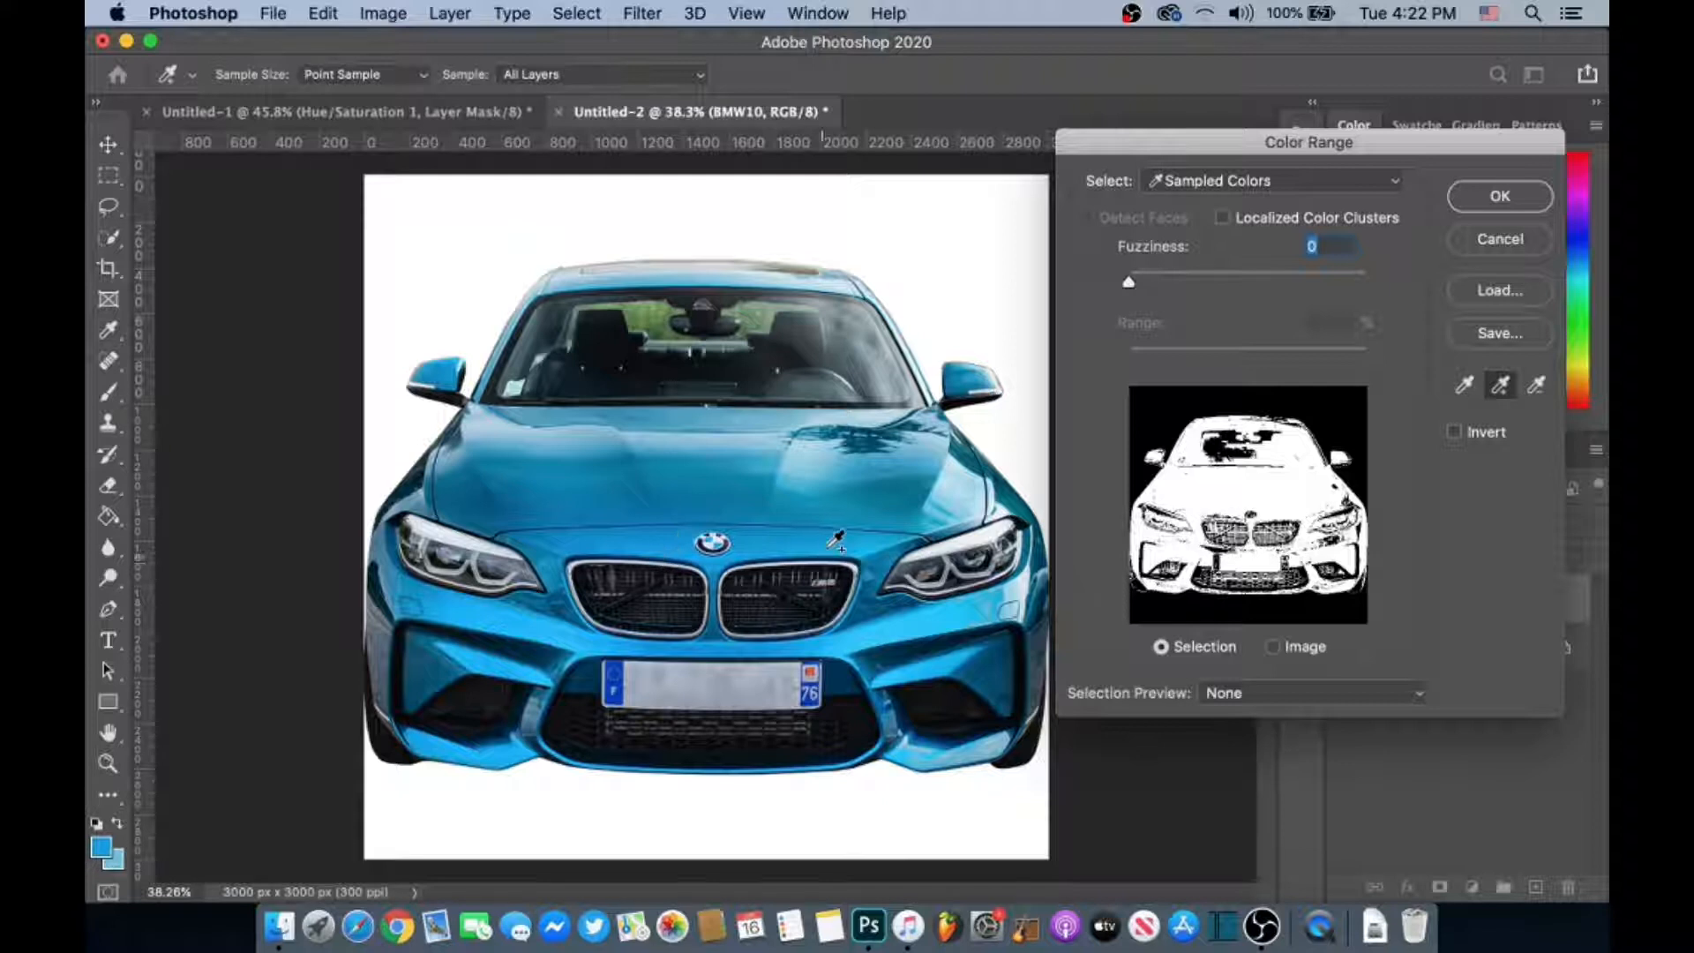
{"action": "left_click", "coordinate": [713, 613]}
{"action": "left_click", "coordinate": [708, 648]}
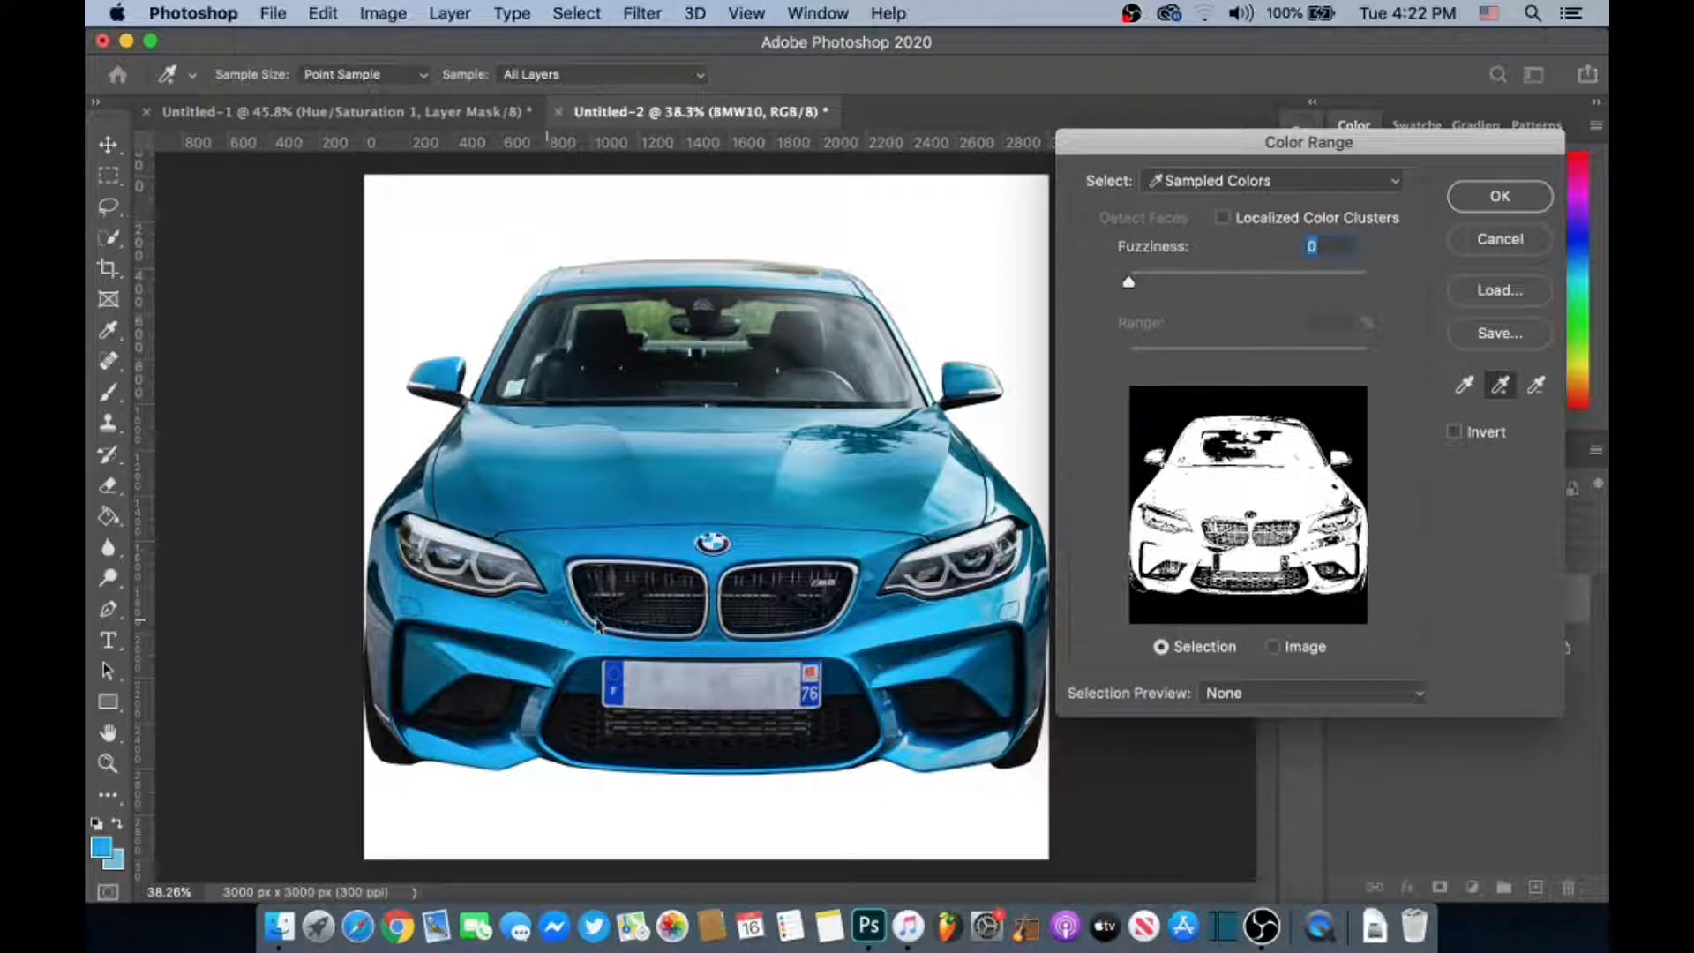
{"action": "left_click", "coordinate": [875, 620]}
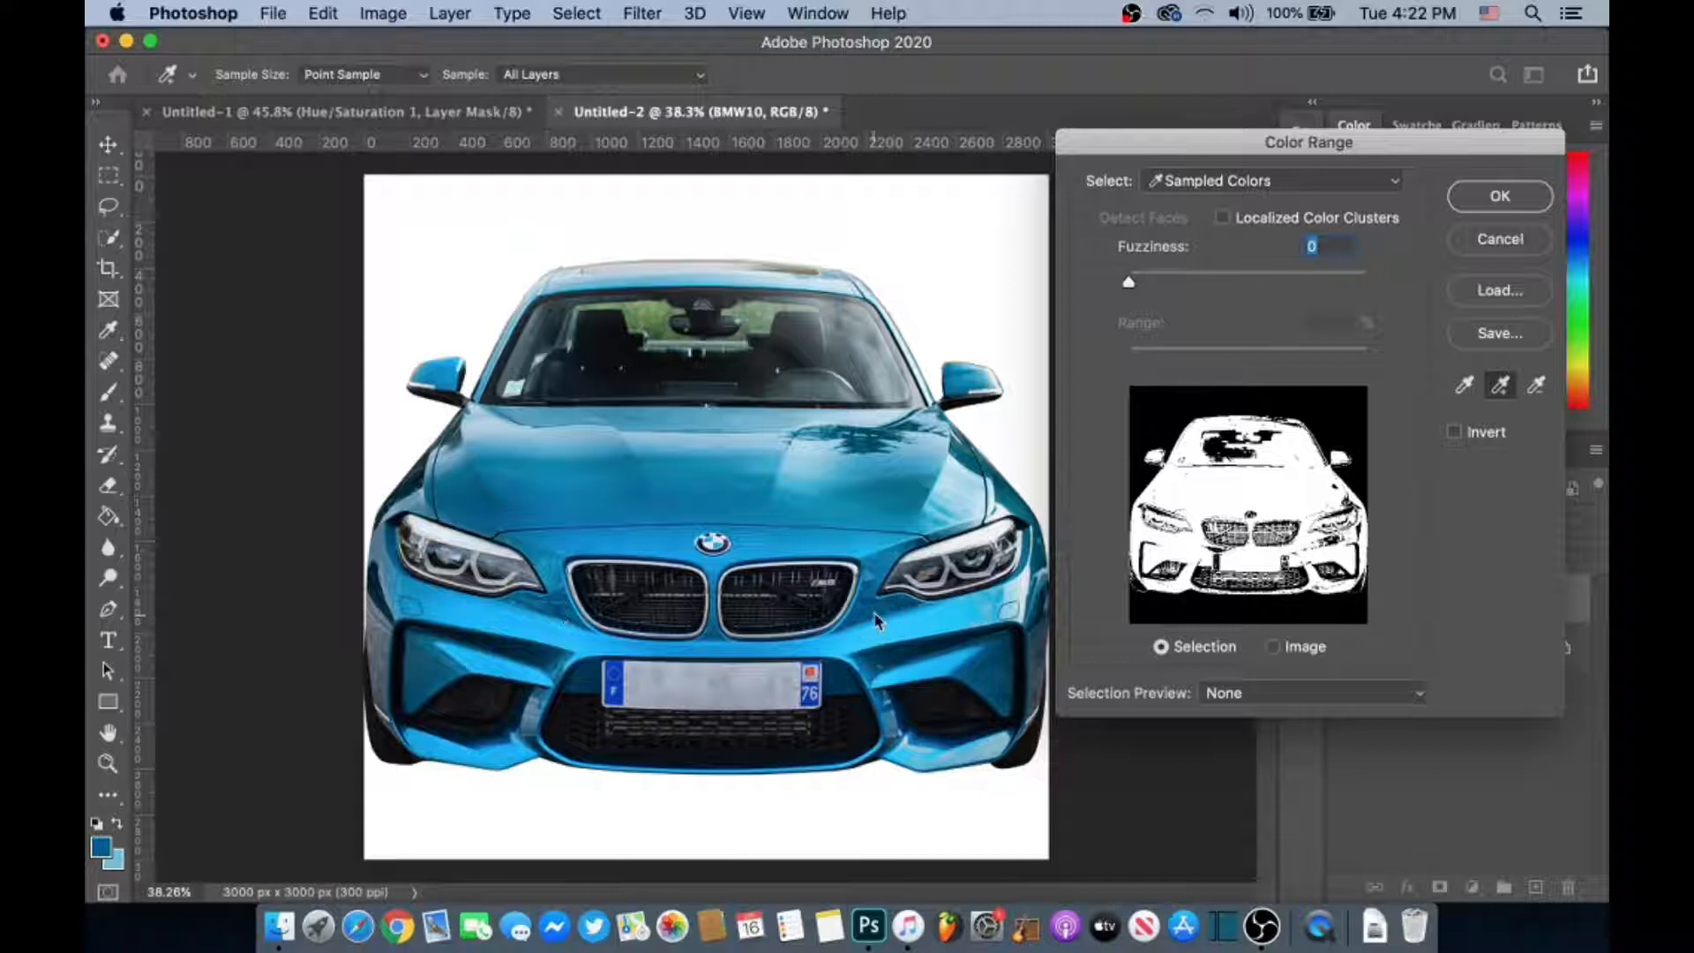
{"action": "left_click", "coordinate": [1470, 209]}
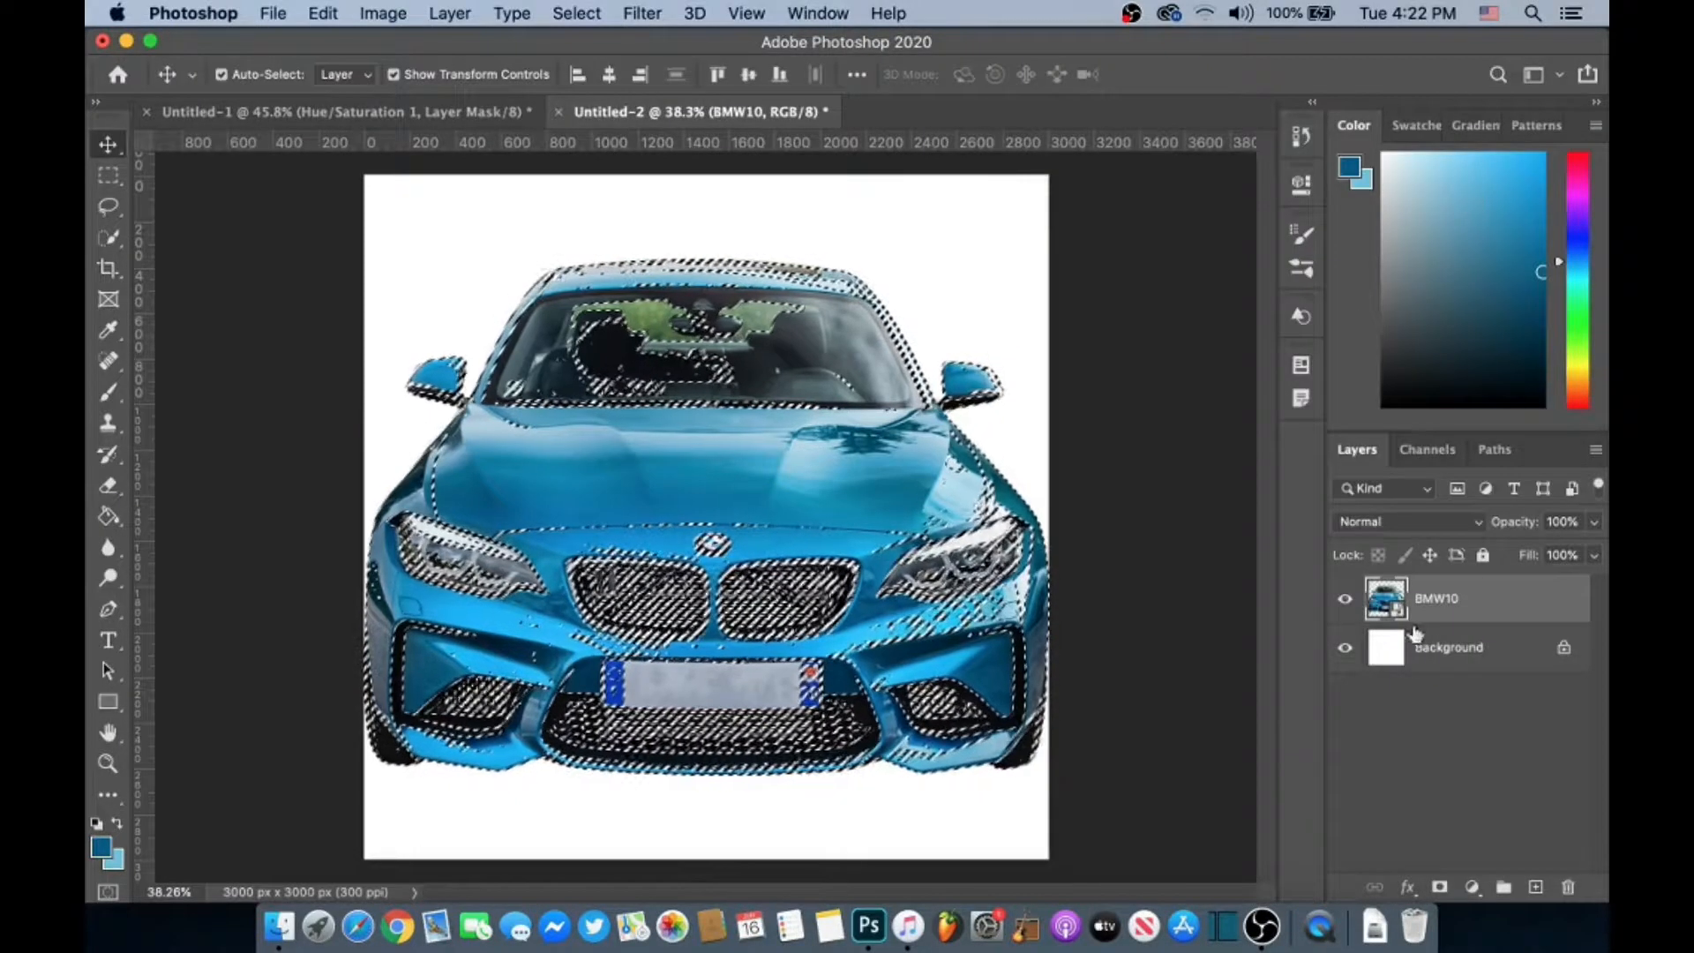
Add a Hue/Saturation adjustment layer masked by the selection and set its hue to +93
{"action": "left_click", "coordinate": [1468, 886]}
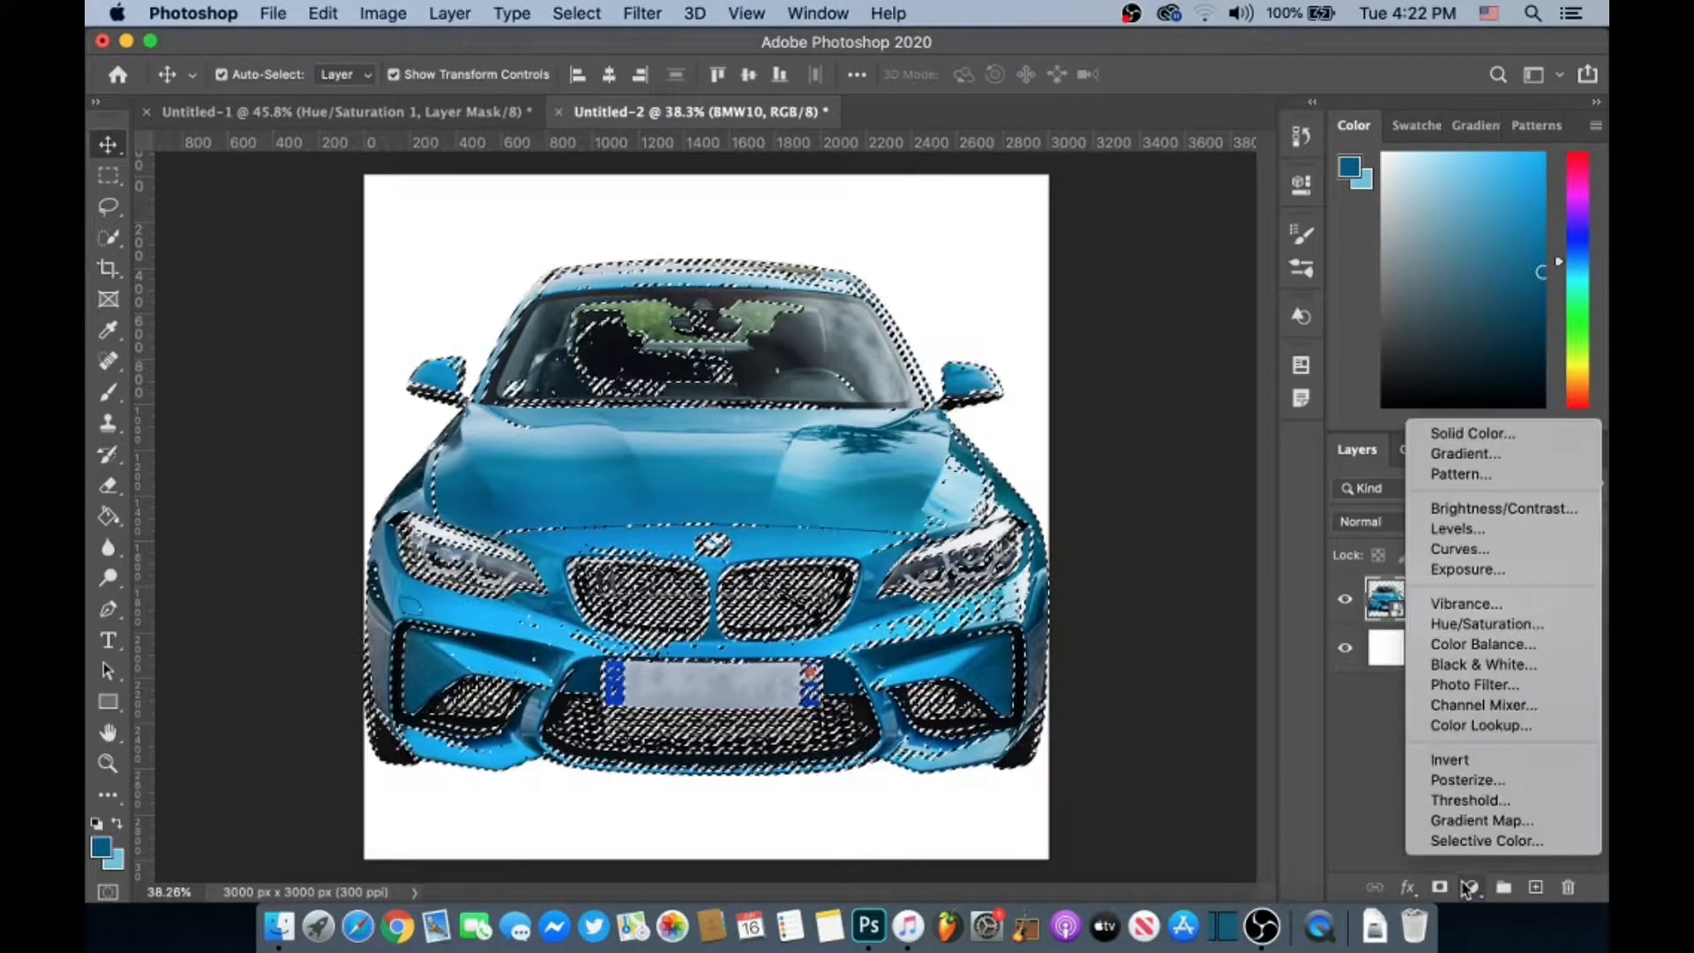
{"action": "left_click", "coordinate": [1469, 625]}
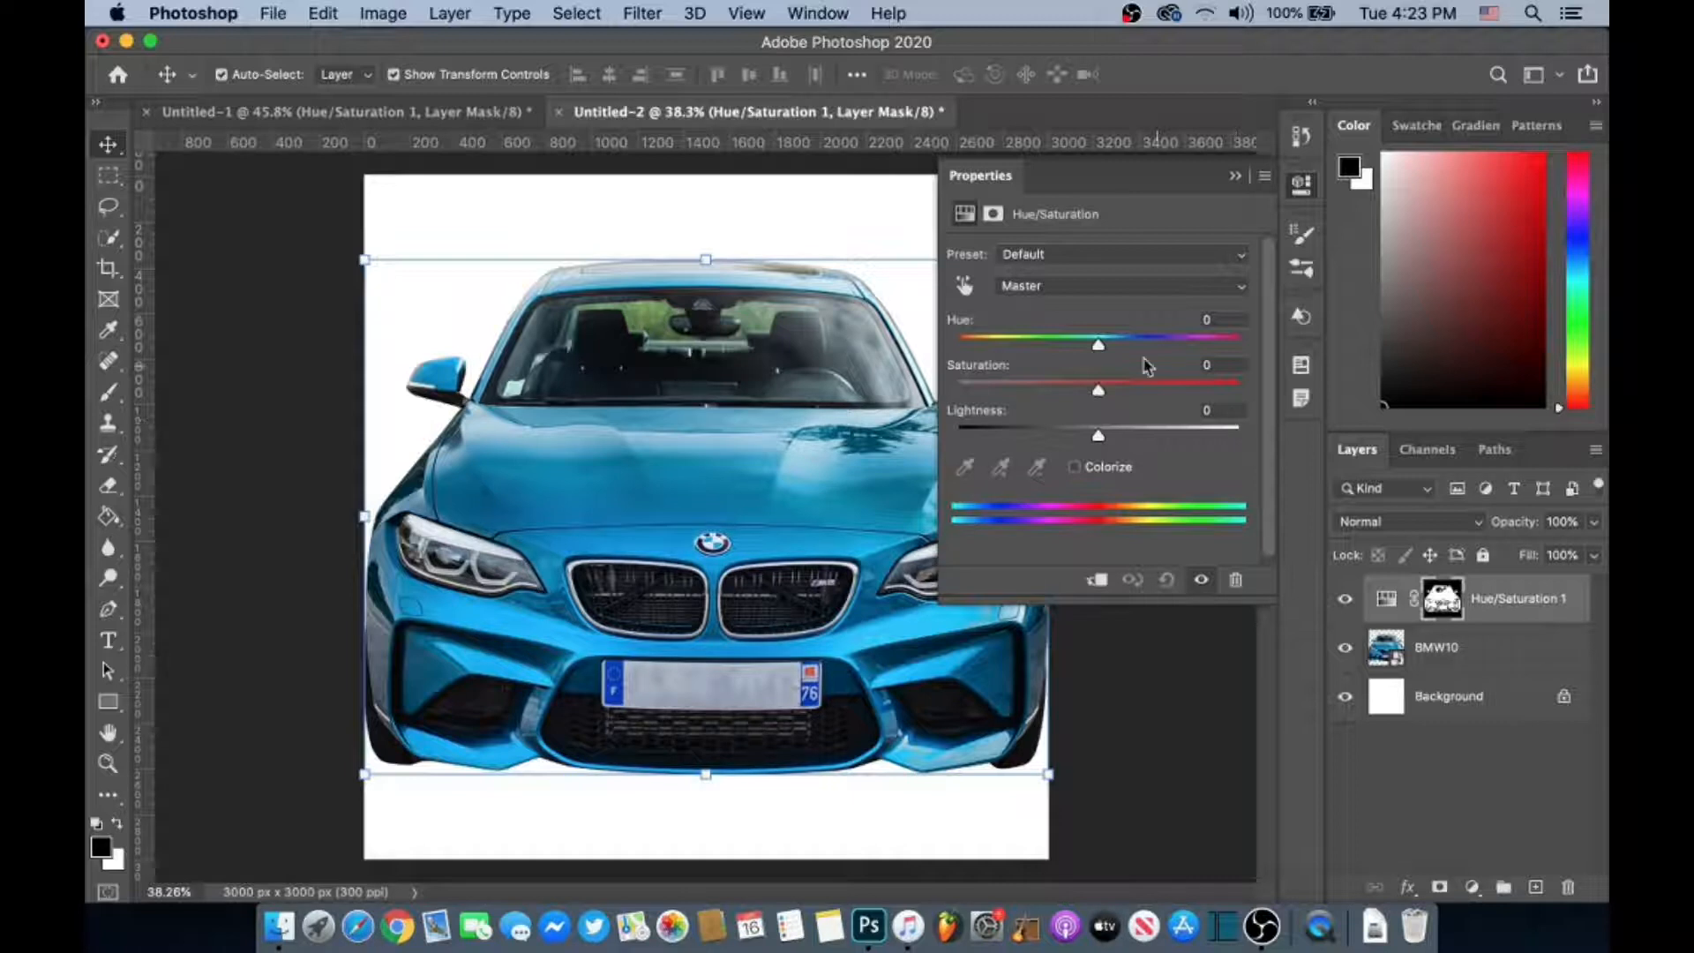
{"action": "left_click_drag", "start_coordinate": [1098, 346], "coordinate": [1191, 374]}
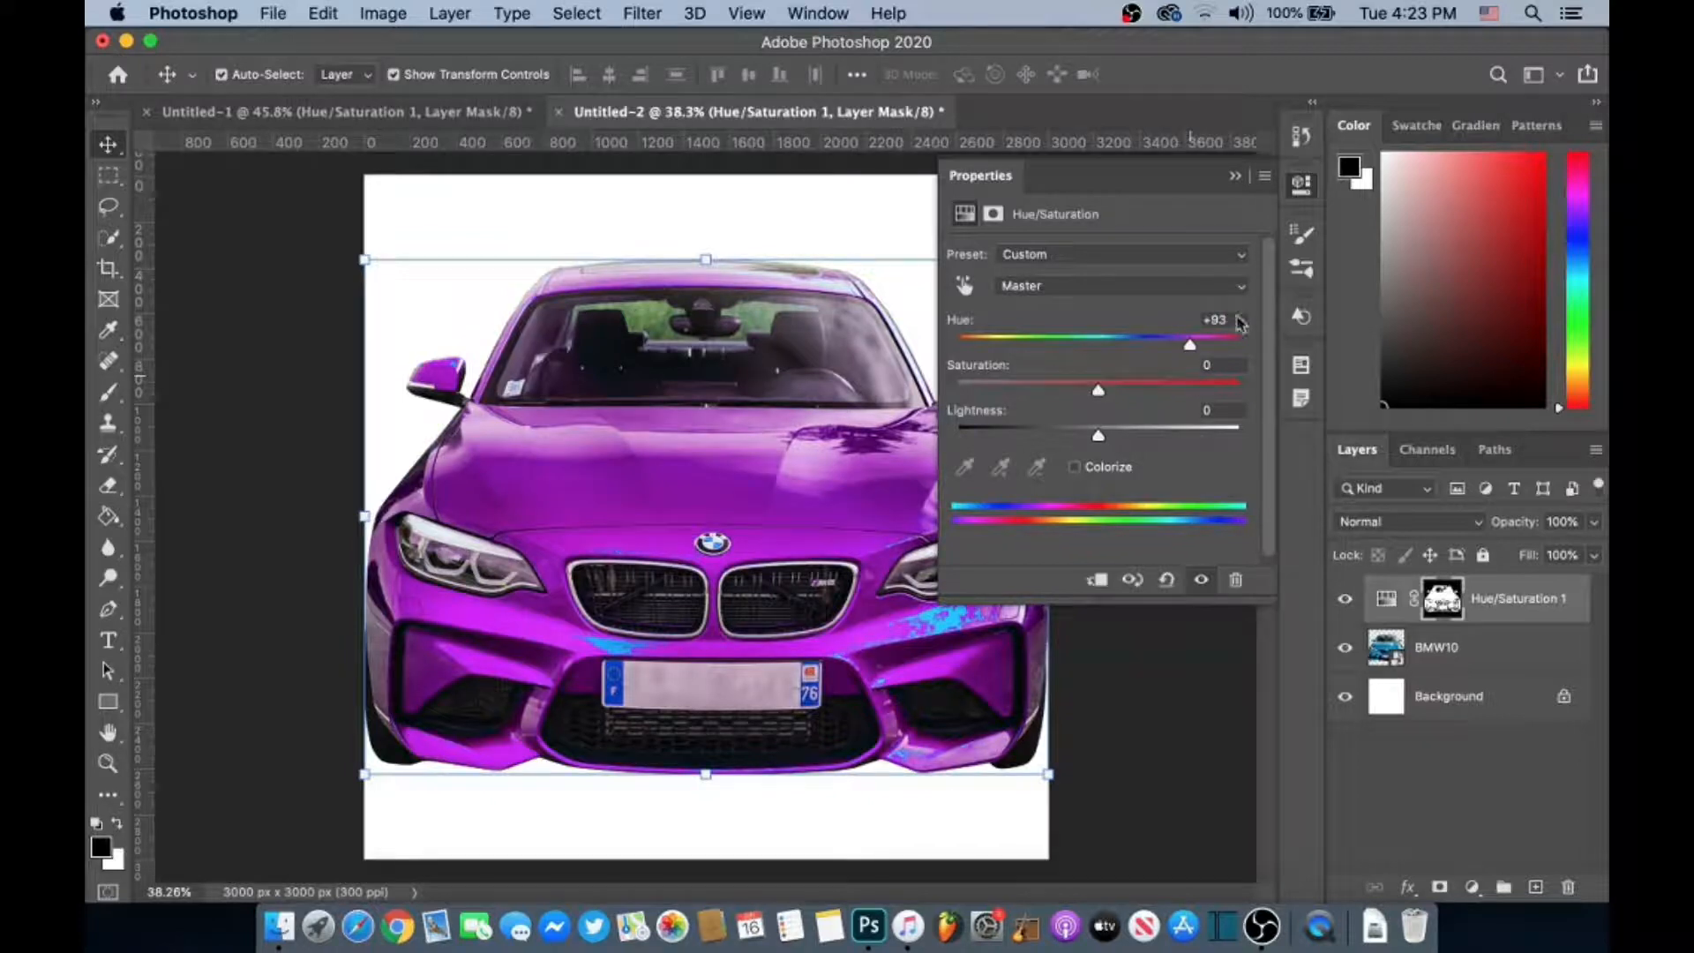
{"action": "left_click", "coordinate": [1235, 177]}
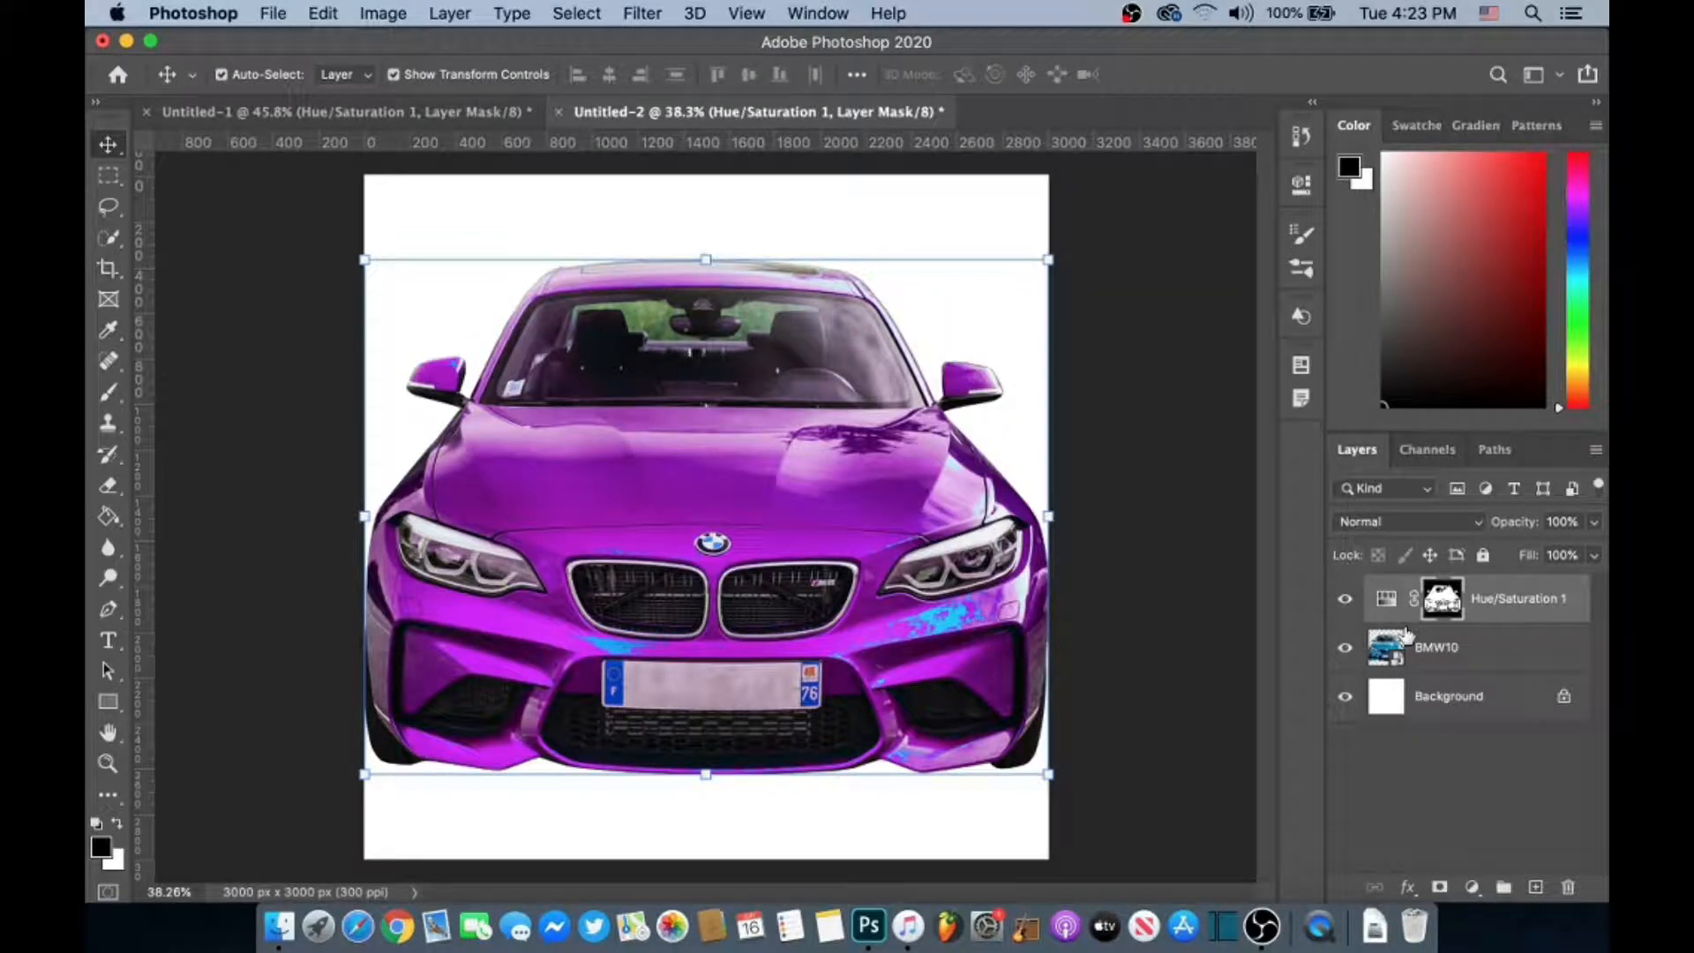
Activate the Brush with white as the foreground colour and set the document's zoom to 120%
{"action": "key", "text": "b"}
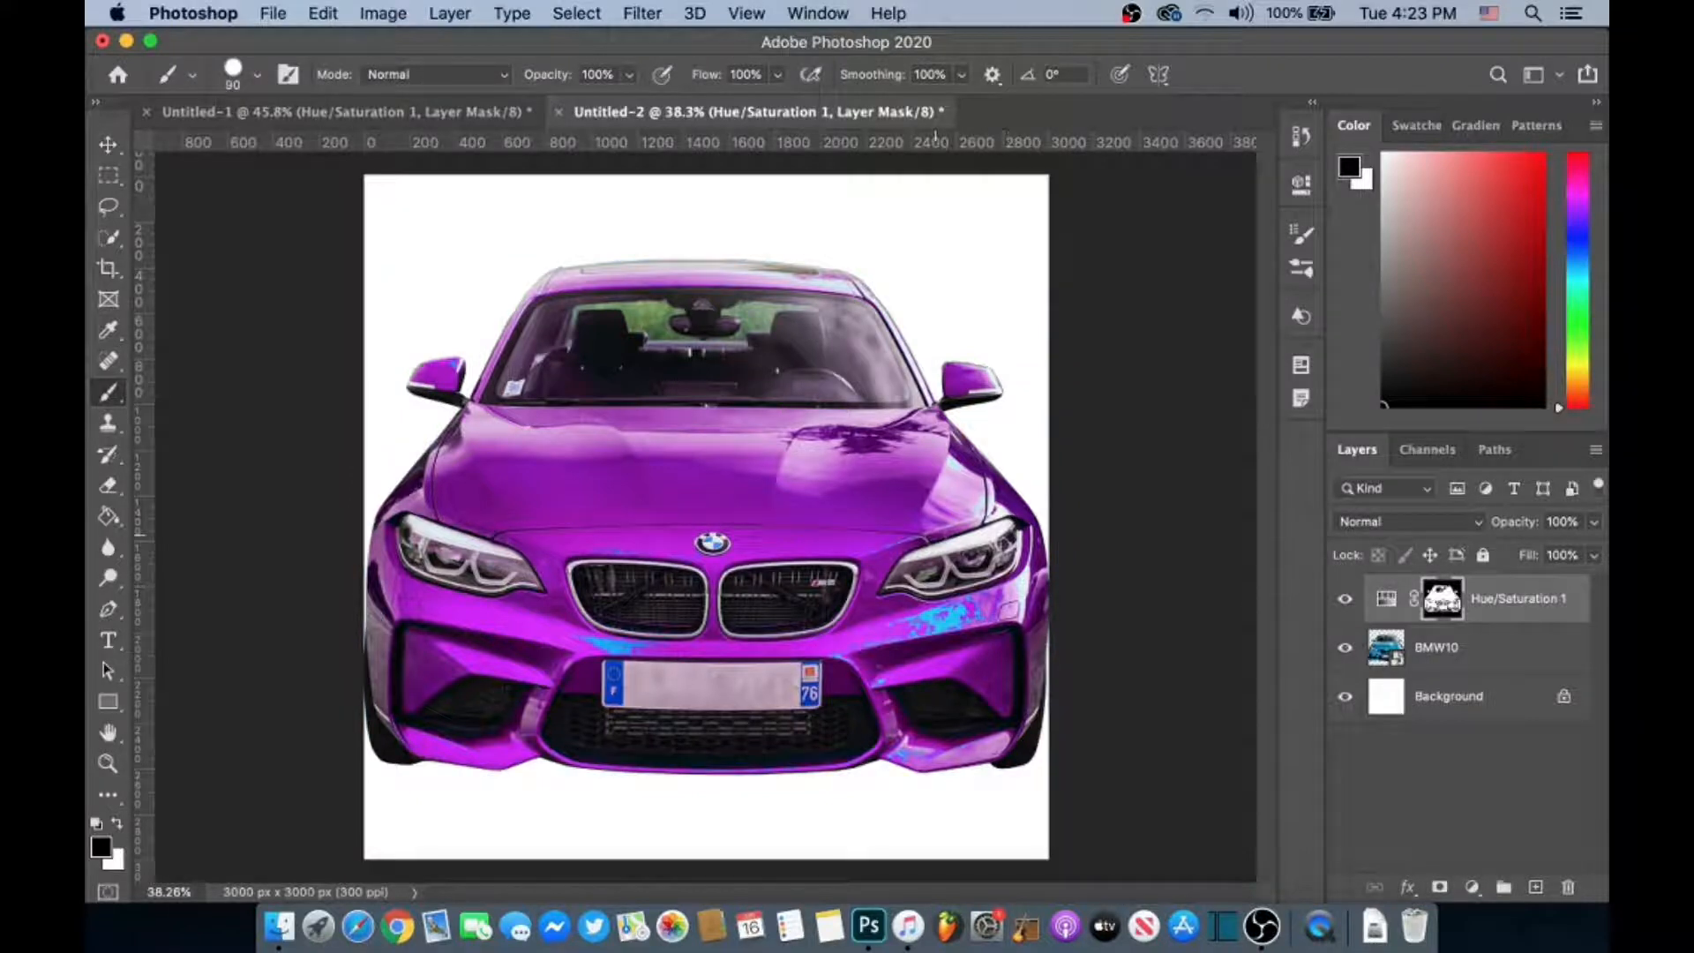
{"action": "key", "text": "x"}
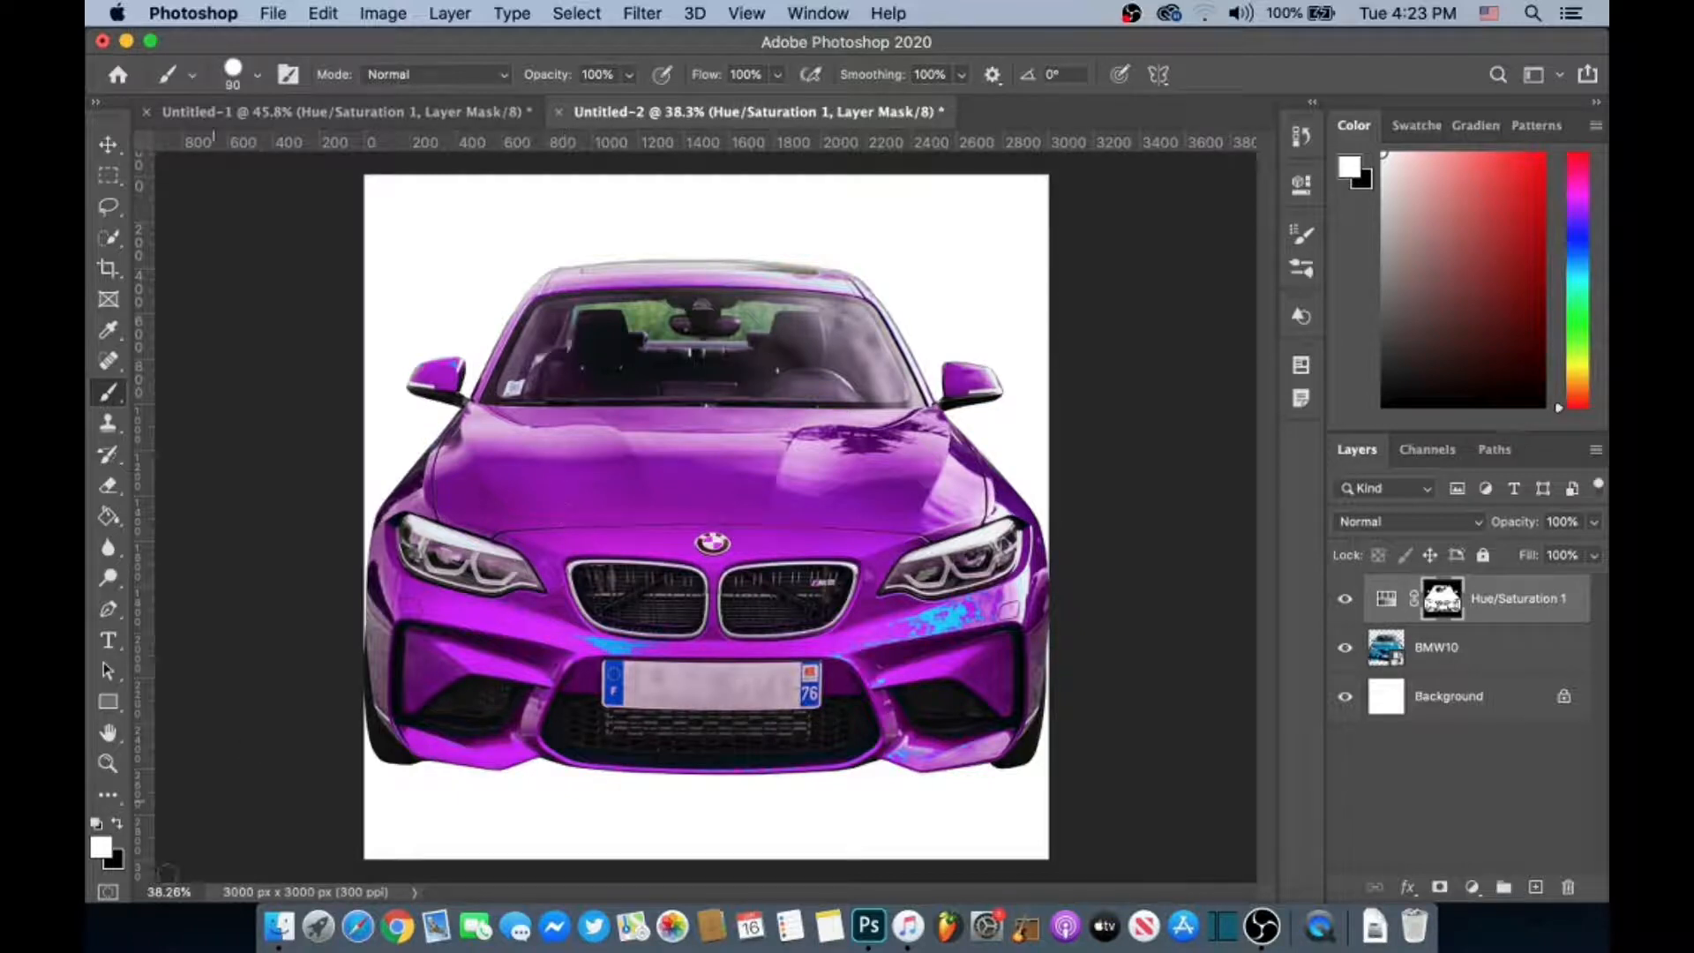
{"action": "left_click", "coordinate": [163, 891]}
{"action": "type", "text": "500"}
{"action": "key", "text": "Return"}
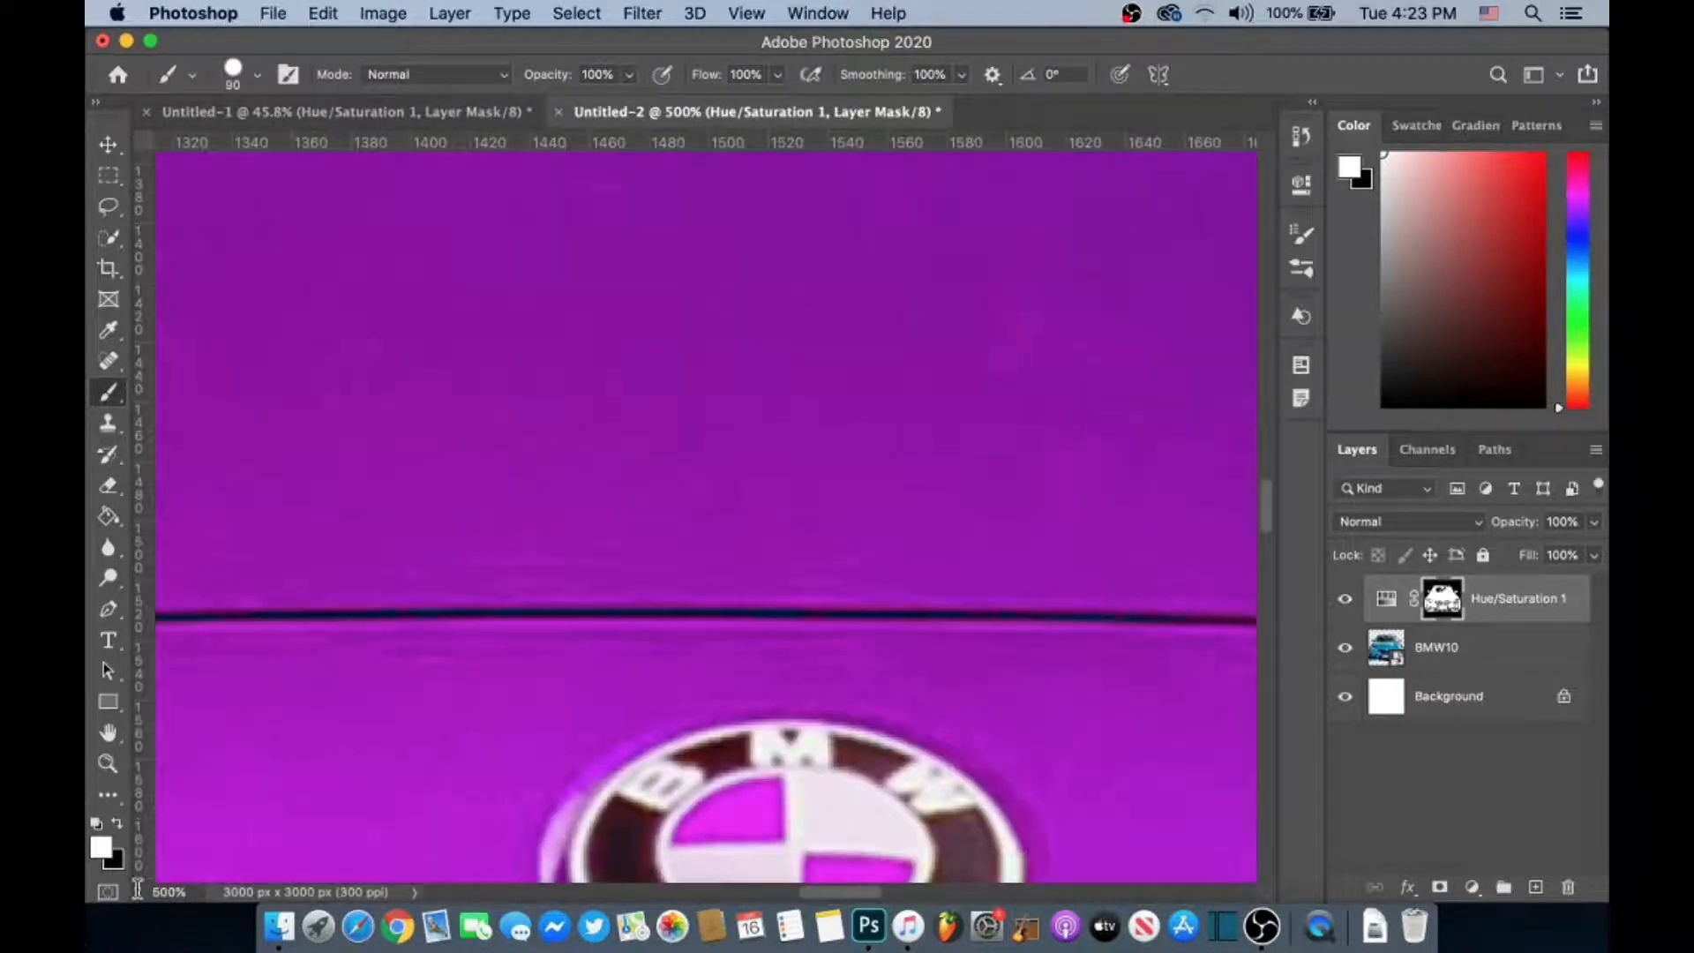
{"action": "left_click", "coordinate": [185, 893]}
{"action": "type", "text": "50"}
{"action": "key", "text": "Return"}
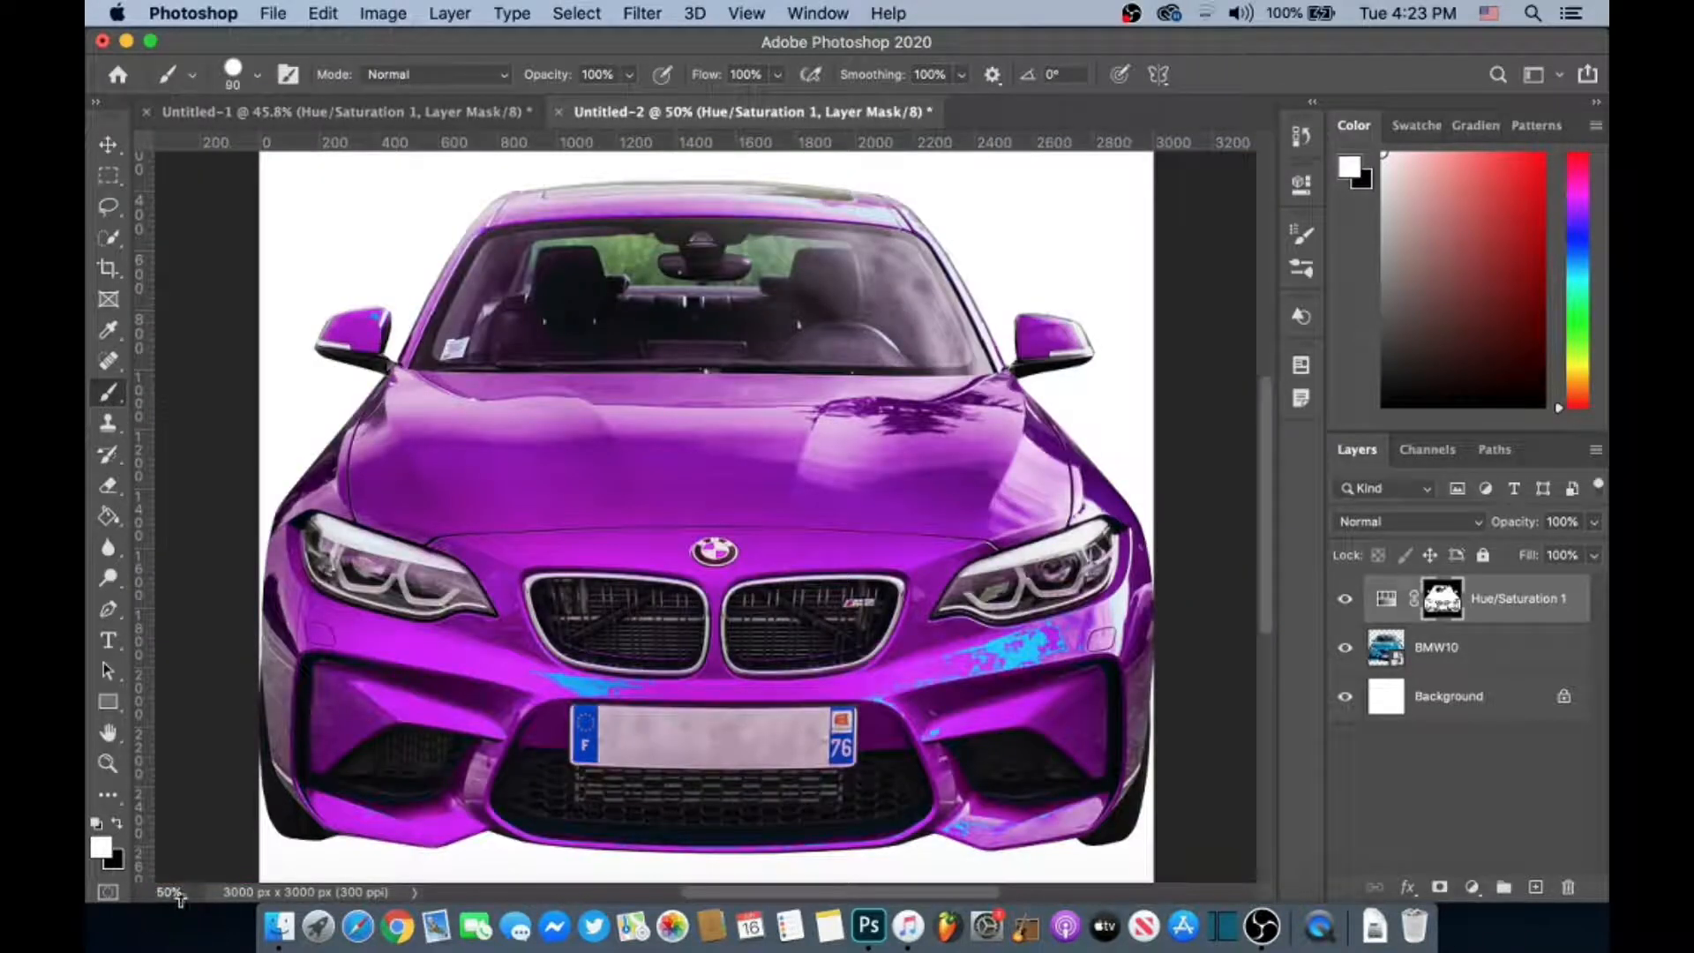
{"action": "left_click", "coordinate": [149, 894]}
{"action": "key", "text": "BackSpace"}
{"action": "type", "text": "120"}
{"action": "key", "text": "Return"}
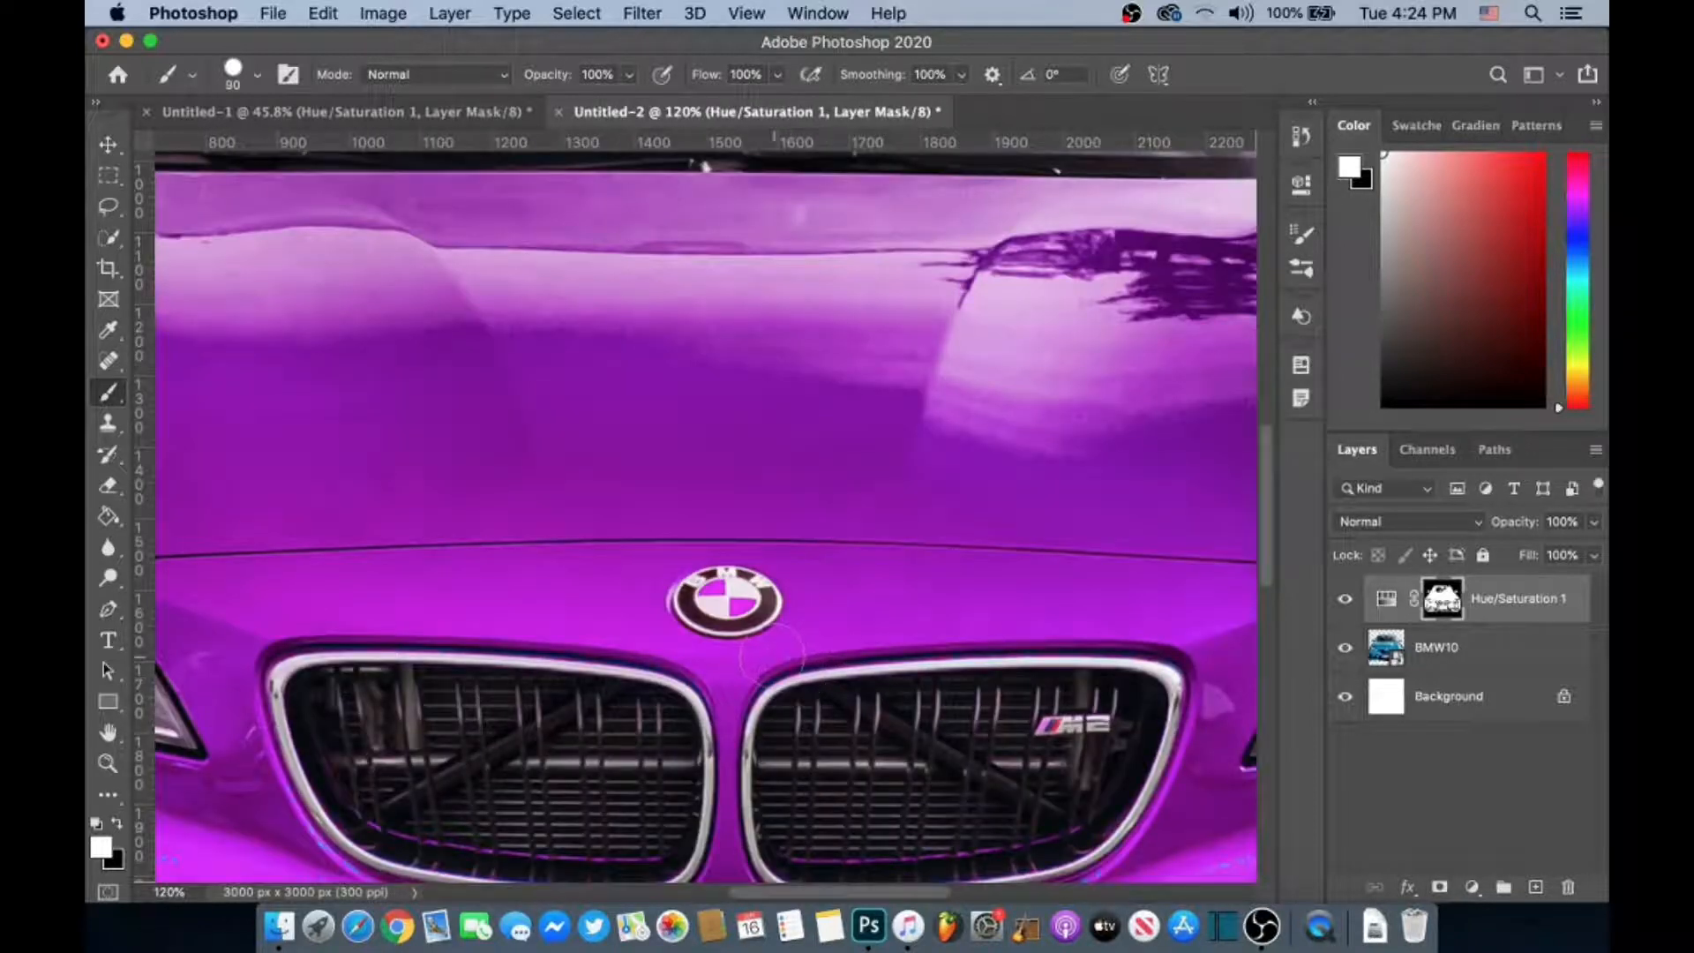
Using a size 45 brush, paint white on the Hue/Saturation mask over the blue patches between the left grille and licence plate
{"action": "left_click", "coordinate": [772, 657]}
{"action": "key", "text": "super+z"}
{"action": "left_click_drag", "start_coordinate": [1270, 486], "coordinate": [1215, 584]}
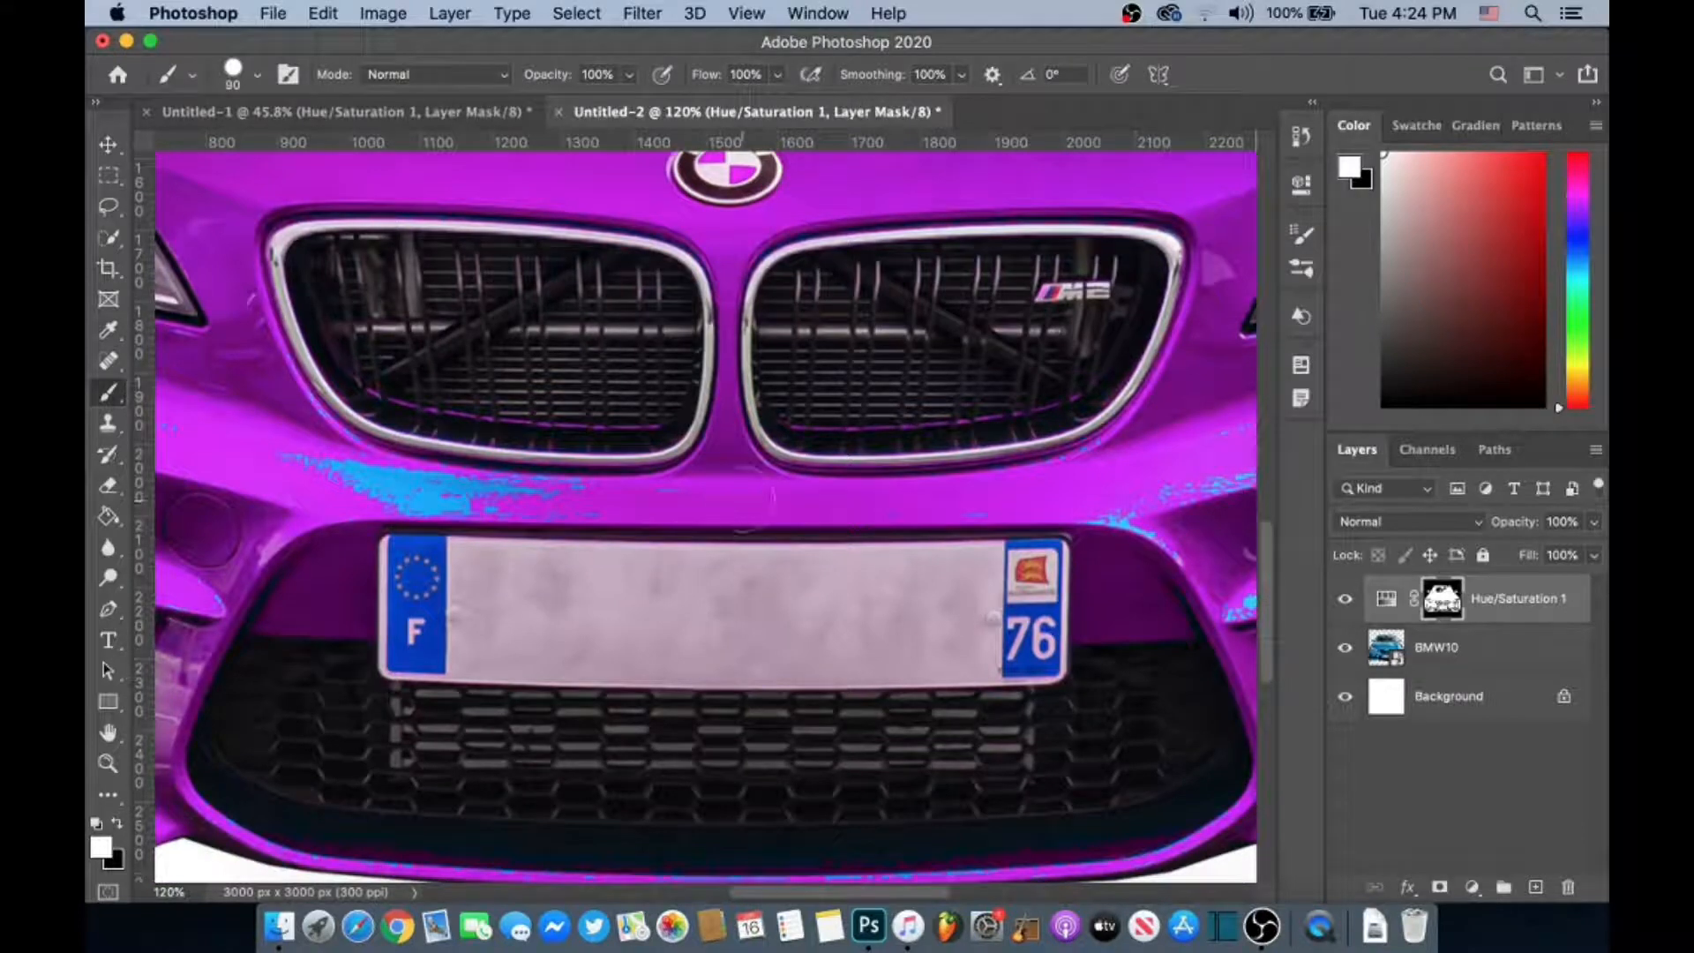
{"action": "key", "text": "bracketleft"}
{"action": "key", "text": "bracketleft"}
{"action": "key", "text": "bracketleft"}
{"action": "key", "text": "bracketleft"}
{"action": "key", "text": "bracketleft"}
{"action": "left_click_drag", "start_coordinate": [505, 485], "coordinate": [433, 475]}
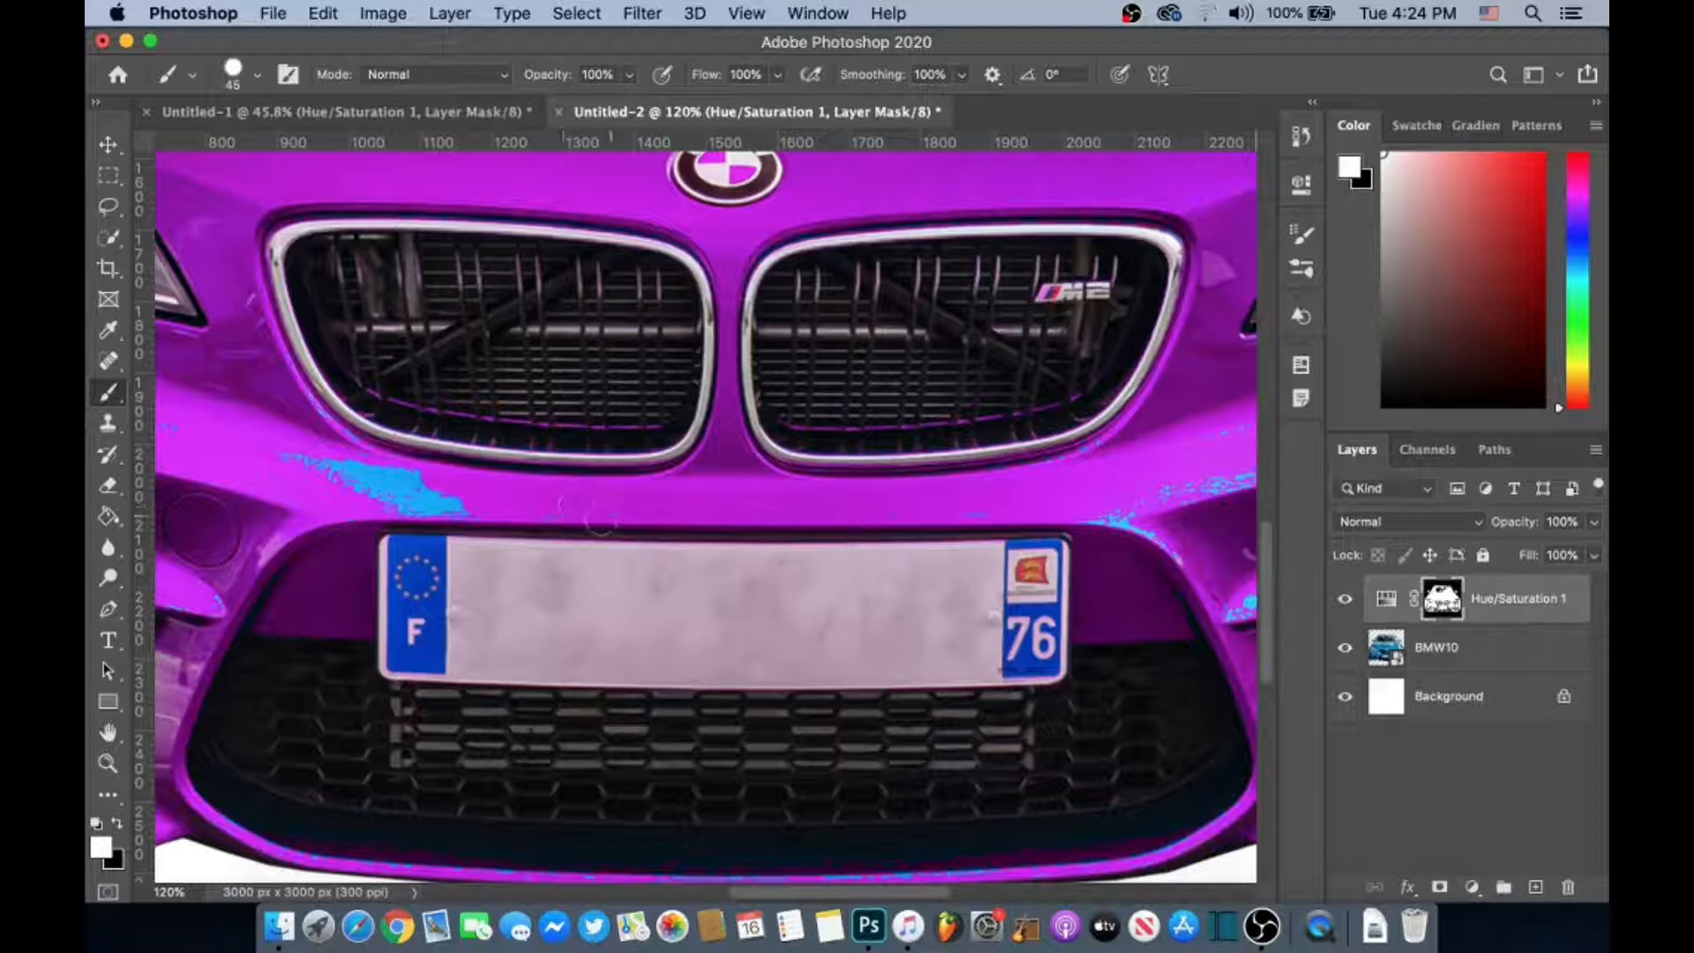
{"action": "left_click_drag", "start_coordinate": [463, 509], "coordinate": [421, 502]}
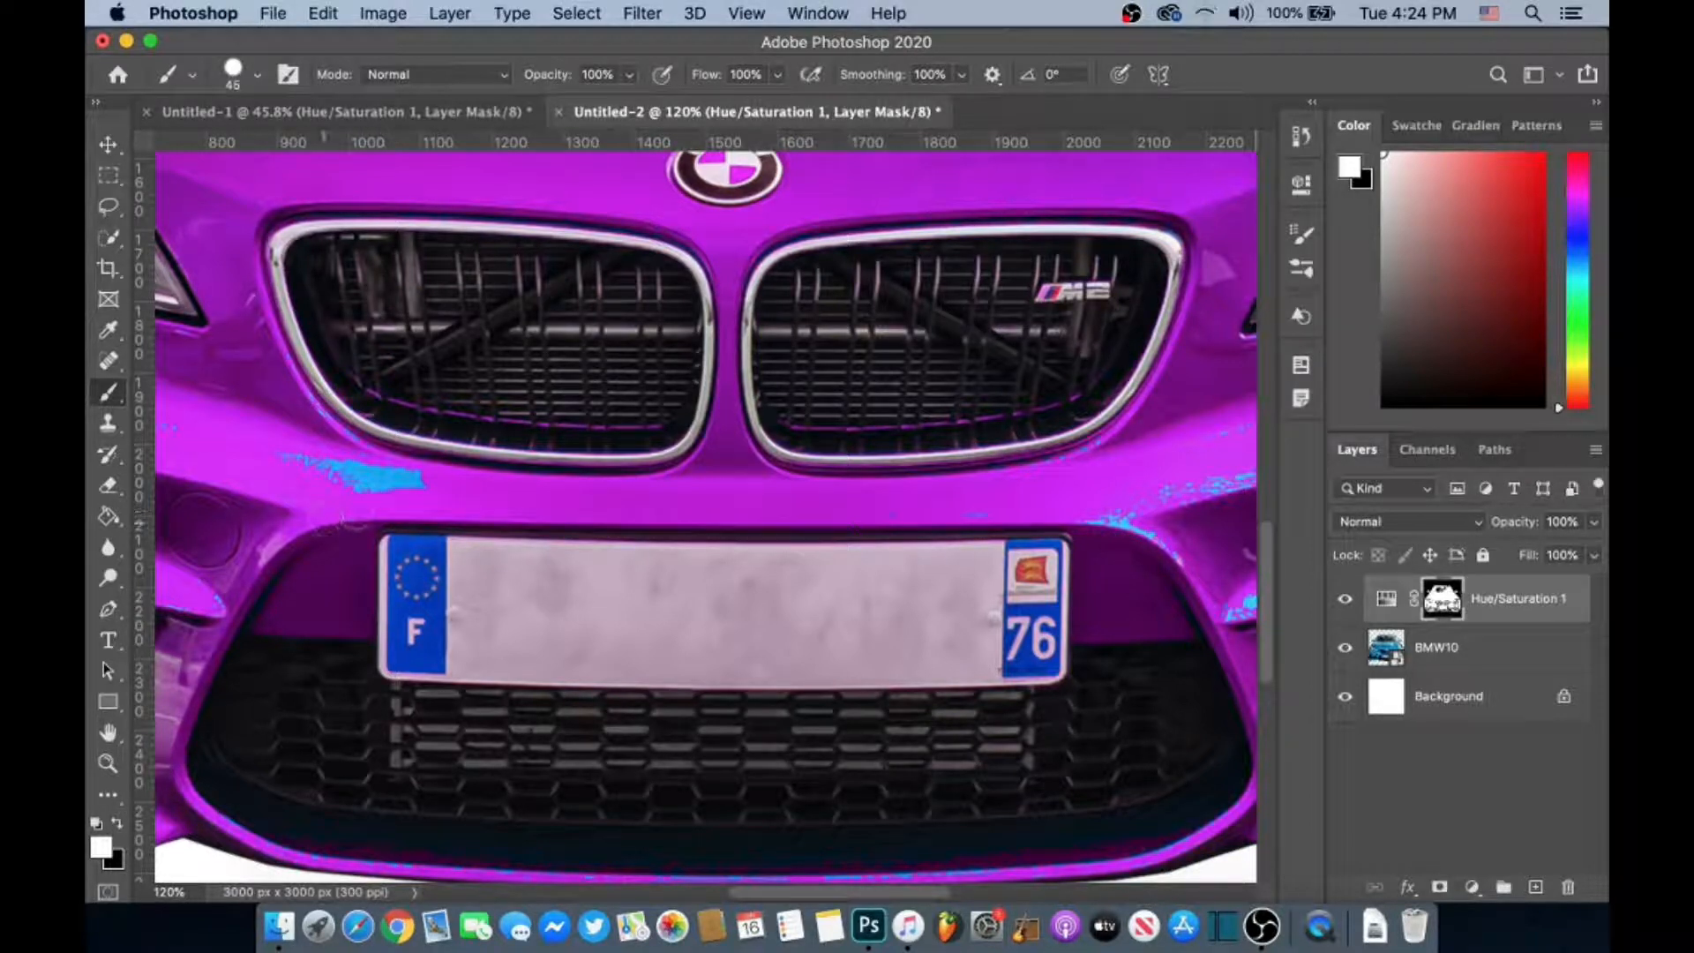
{"action": "left_click", "coordinate": [339, 470]}
{"action": "left_click_drag", "start_coordinate": [363, 479], "coordinate": [413, 484]}
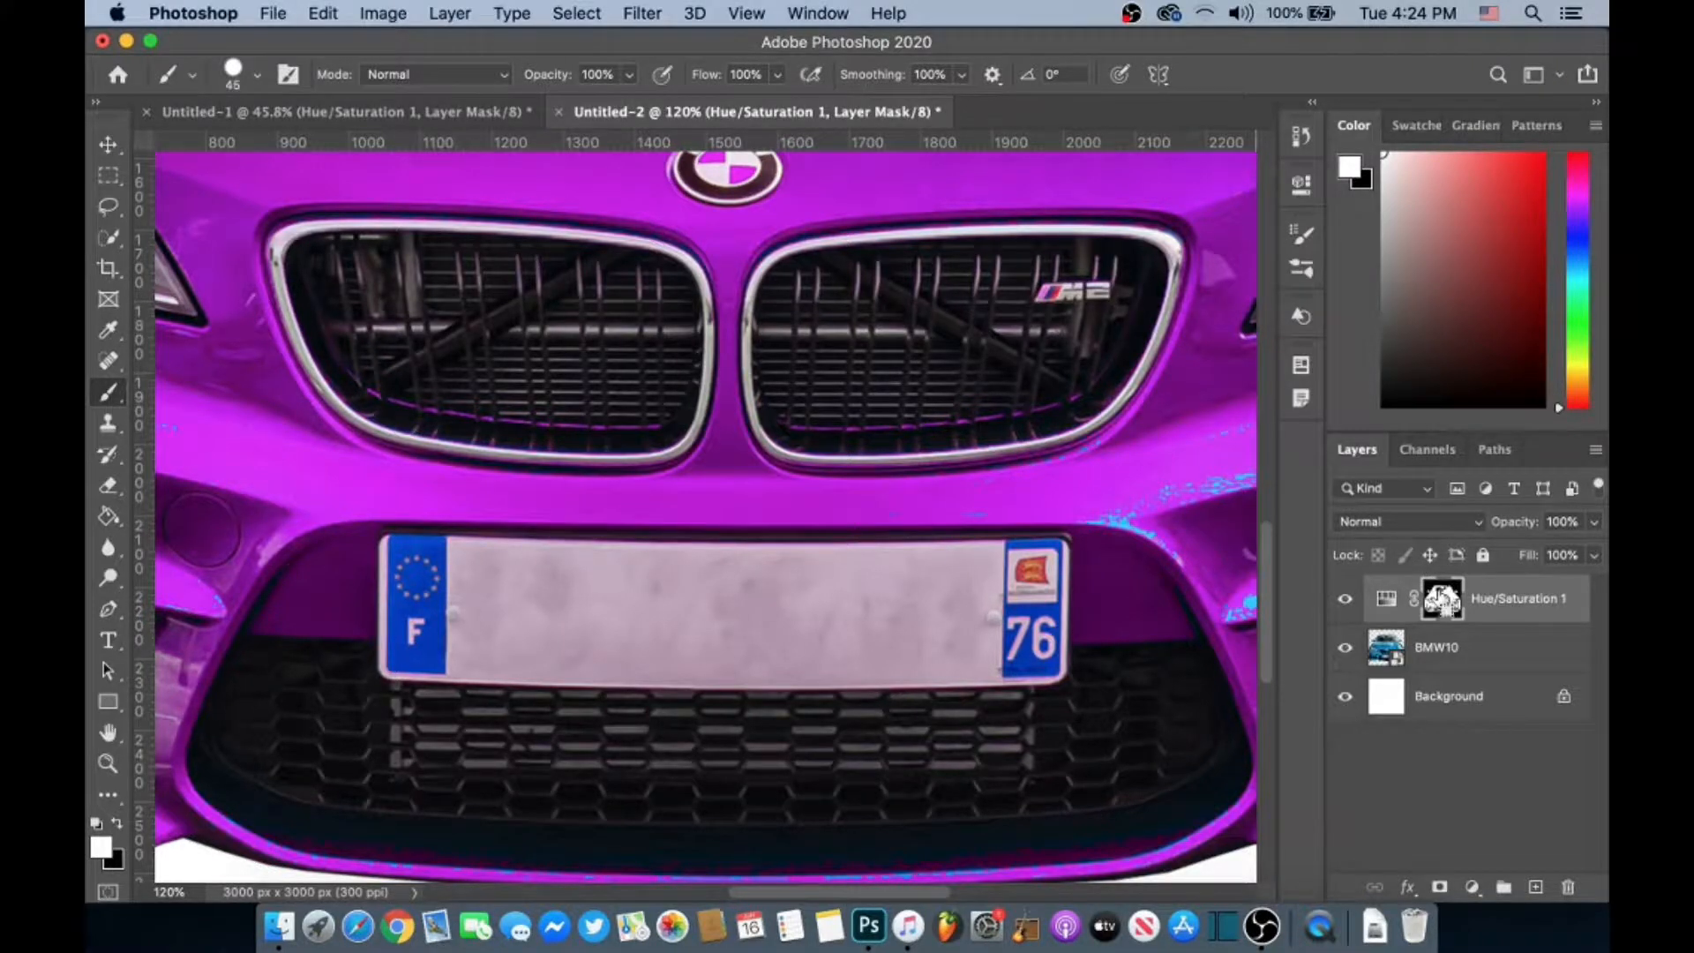
{"action": "left_click", "coordinate": [1440, 600], "text": "super"}
{"action": "key", "text": "x"}
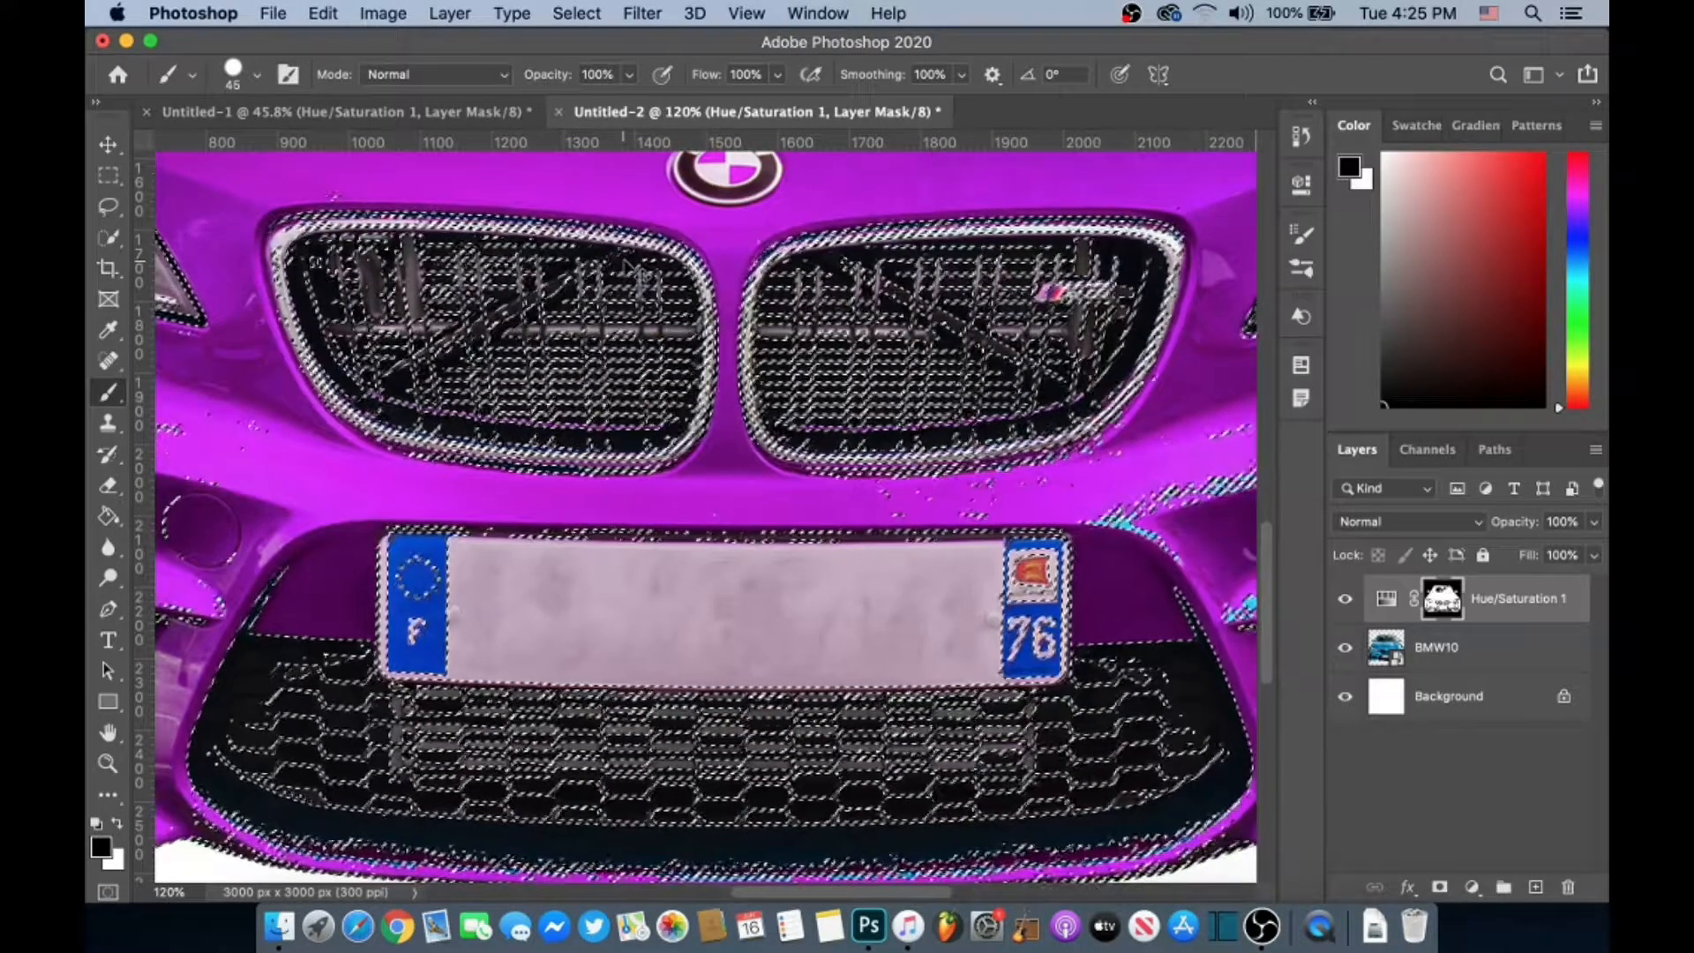
{"action": "key", "text": "super+d"}
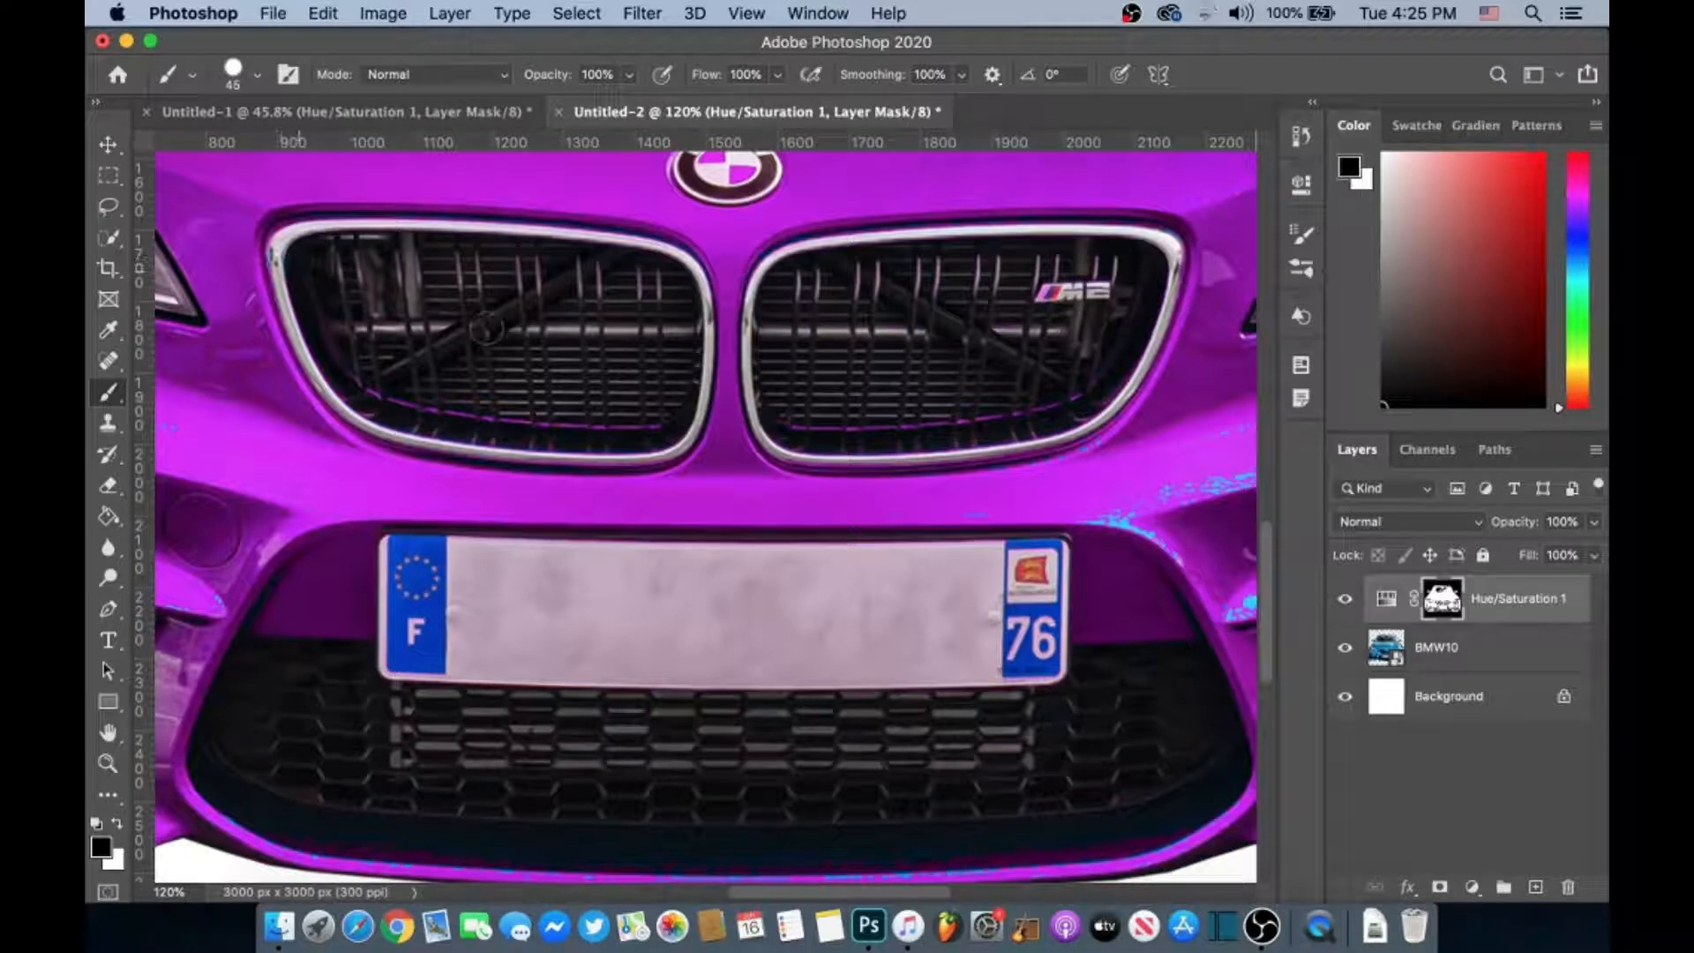
{"action": "key", "text": "x"}
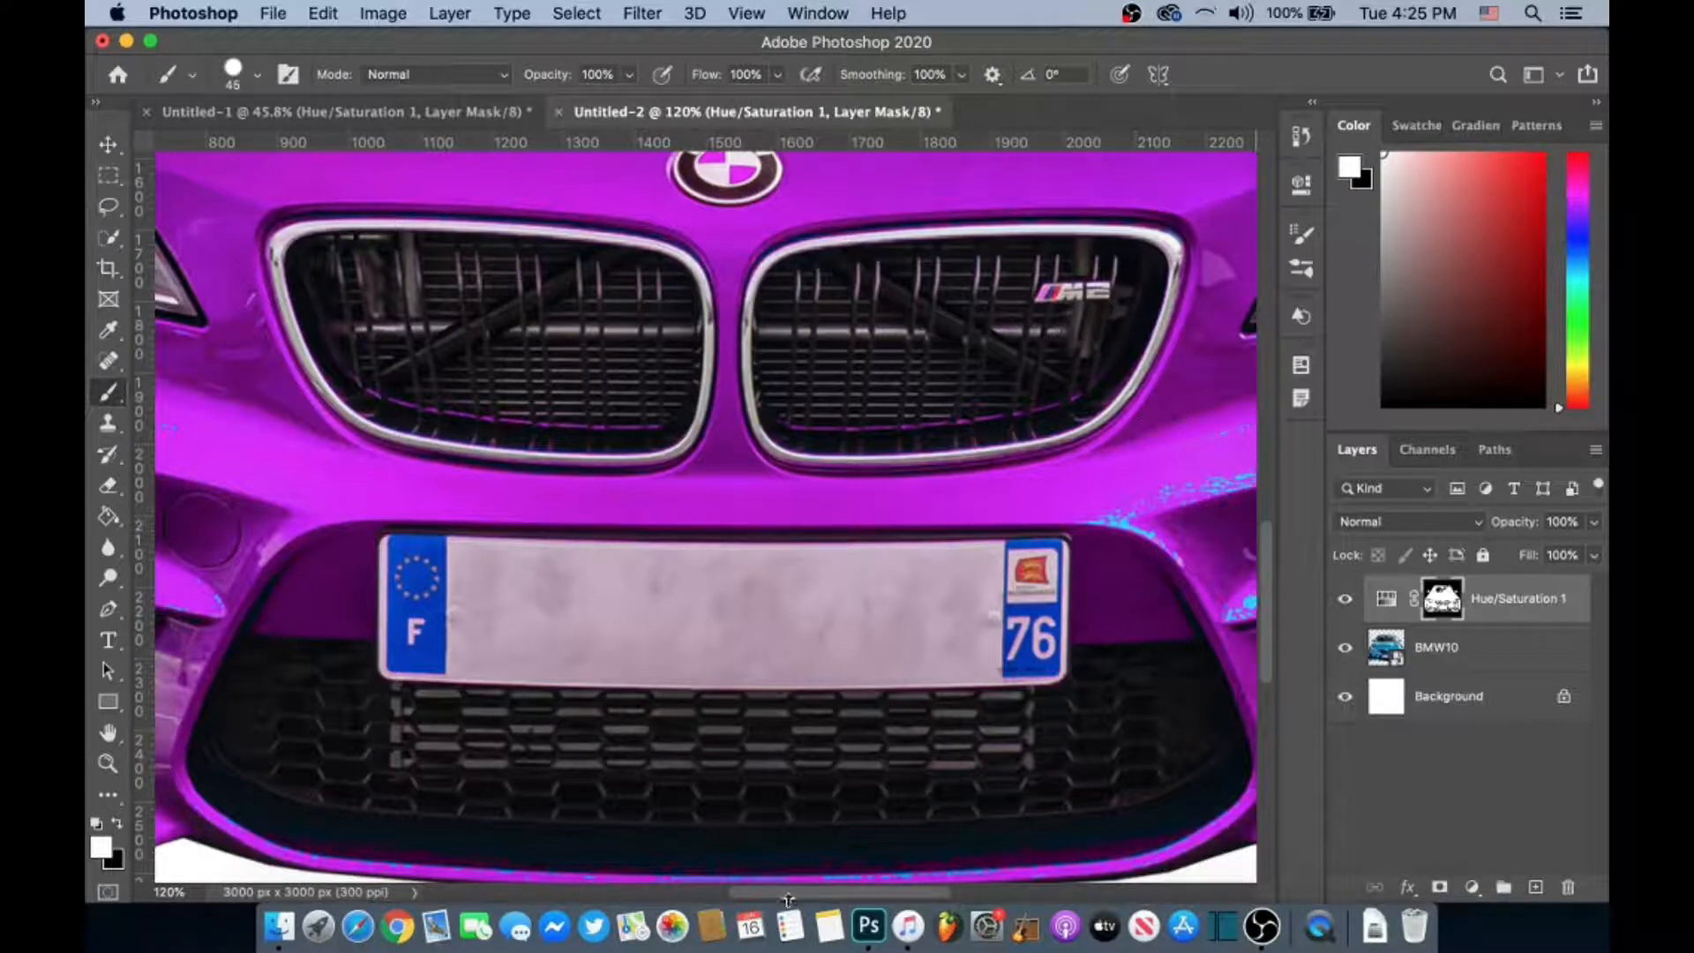
Paint white on the mask over the blue patches running from the licence plate's right side to below the right headlight
{"action": "left_click_drag", "start_coordinate": [787, 898], "coordinate": [878, 893]}
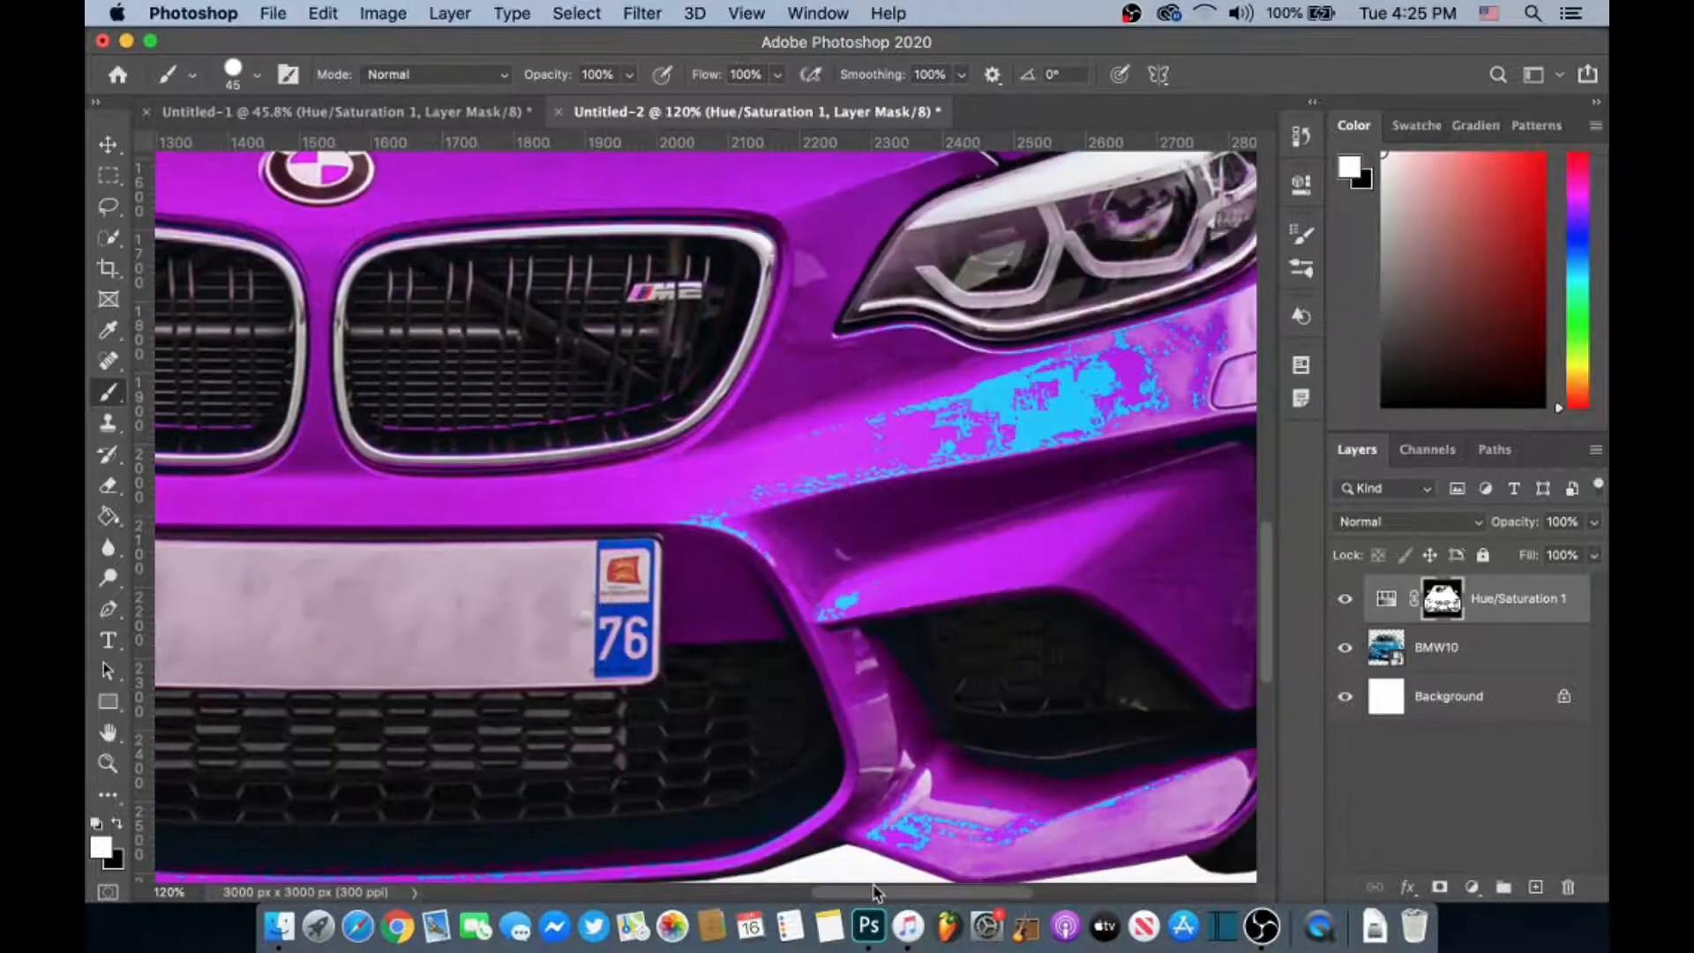
{"action": "mouse_move", "coordinate": [673, 521]}
{"action": "left_mouse_down"}
{"action": "mouse_move", "coordinate": [788, 526]}
{"action": "mouse_move", "coordinate": [769, 494]}
{"action": "mouse_move", "coordinate": [908, 468]}
{"action": "mouse_move", "coordinate": [871, 423]}
{"action": "left_mouse_up"}
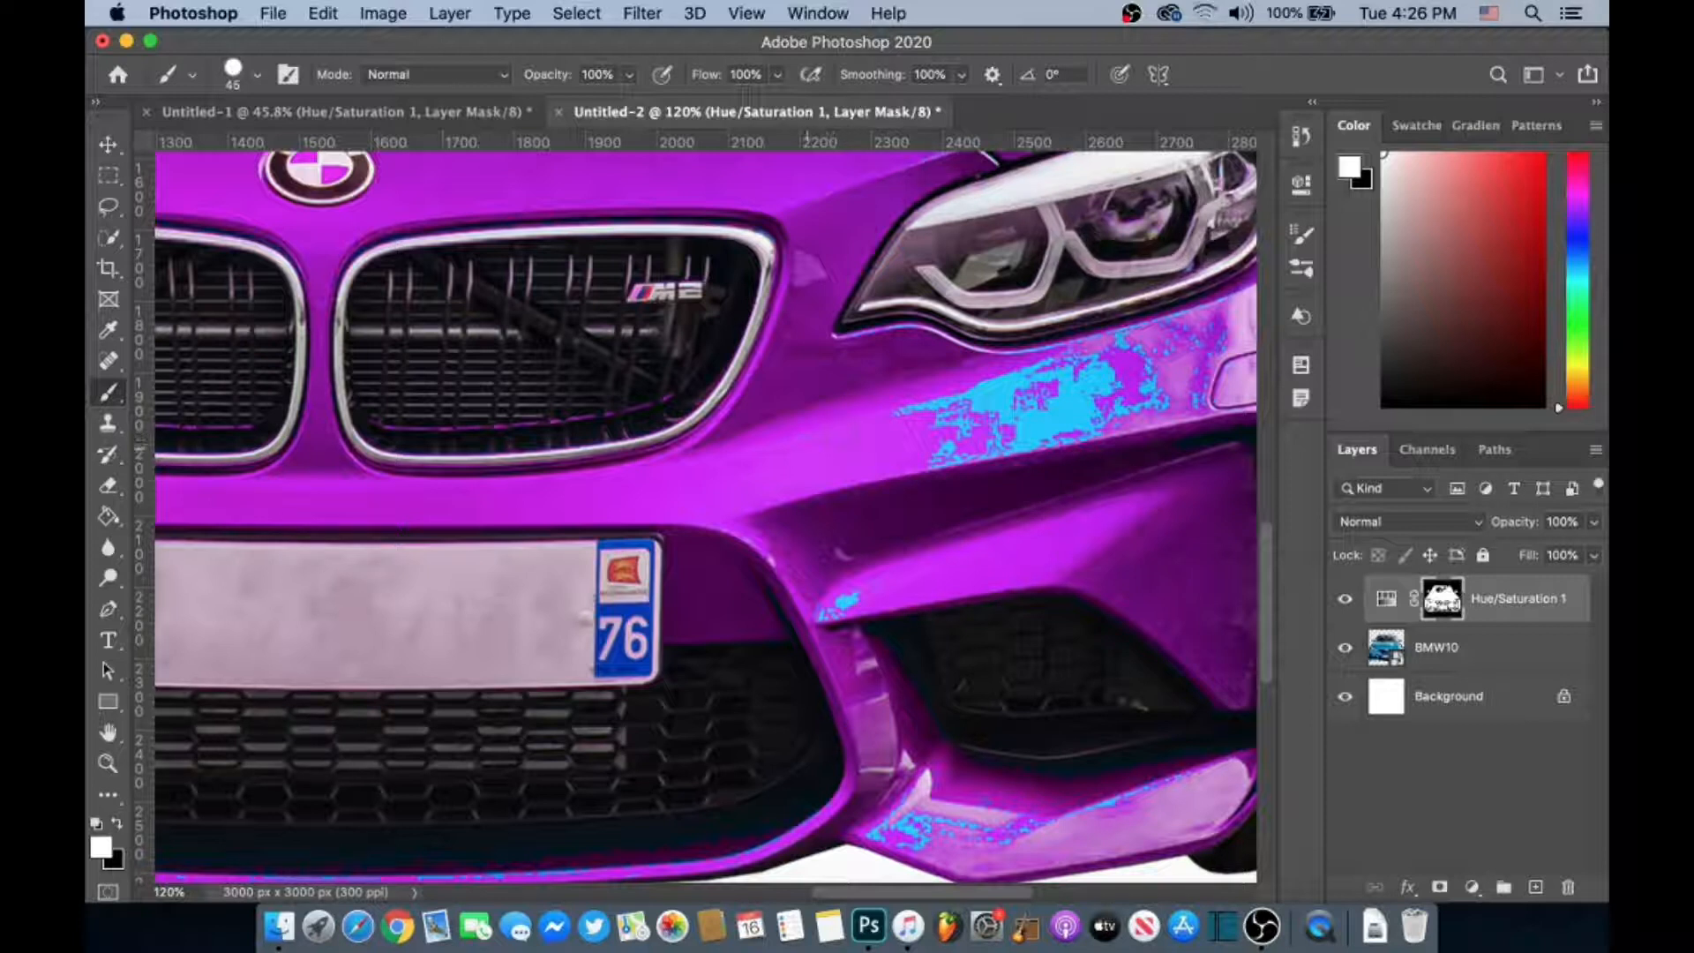
{"action": "mouse_move", "coordinate": [922, 410]}
{"action": "left_mouse_down"}
{"action": "mouse_move", "coordinate": [896, 410]}
{"action": "mouse_move", "coordinate": [985, 425]}
{"action": "mouse_move", "coordinate": [937, 382]}
{"action": "mouse_move", "coordinate": [950, 443]}
{"action": "mouse_move", "coordinate": [1036, 463]}
{"action": "mouse_move", "coordinate": [939, 472]}
{"action": "mouse_move", "coordinate": [1134, 411]}
{"action": "mouse_move", "coordinate": [961, 427]}
{"action": "mouse_move", "coordinate": [990, 388]}
{"action": "mouse_move", "coordinate": [1078, 374]}
{"action": "left_mouse_up"}
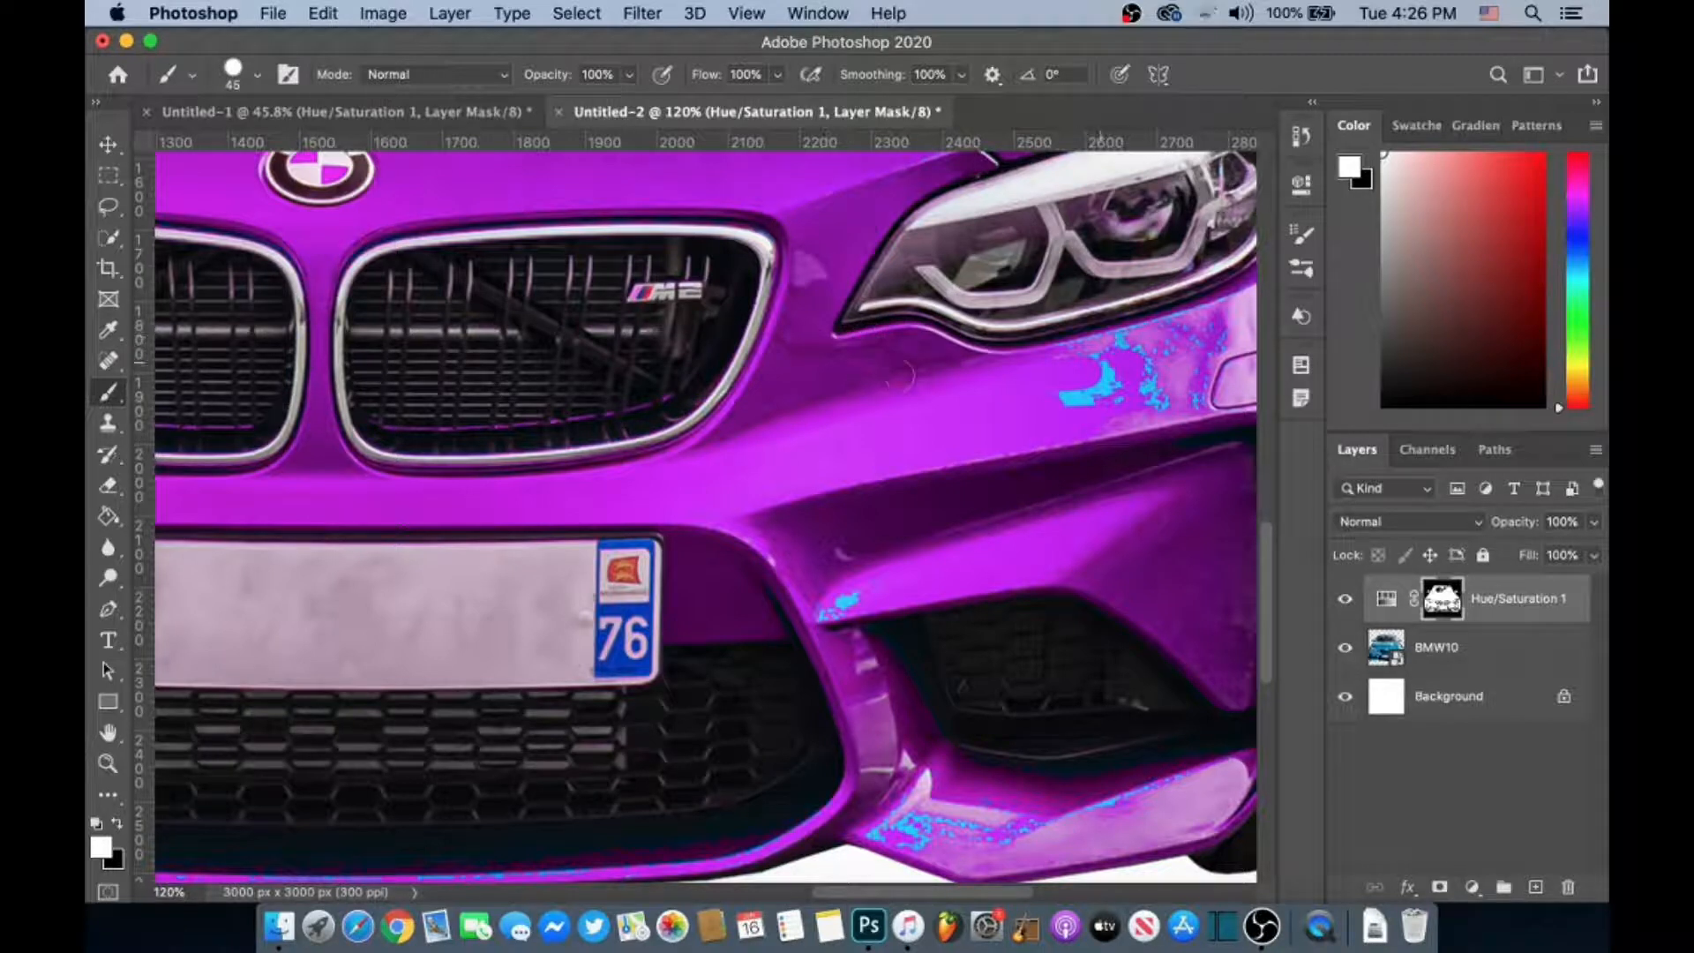
{"action": "mouse_move", "coordinate": [1050, 344]}
{"action": "left_mouse_down"}
{"action": "mouse_move", "coordinate": [1143, 340]}
{"action": "mouse_move", "coordinate": [1199, 302]}
{"action": "left_mouse_up"}
{"action": "mouse_move", "coordinate": [1163, 402]}
{"action": "left_mouse_down"}
{"action": "mouse_move", "coordinate": [1098, 380]}
{"action": "mouse_move", "coordinate": [1065, 398]}
{"action": "mouse_move", "coordinate": [1136, 390]}
{"action": "mouse_move", "coordinate": [1176, 353]}
{"action": "mouse_move", "coordinate": [1178, 381]}
{"action": "left_mouse_up"}
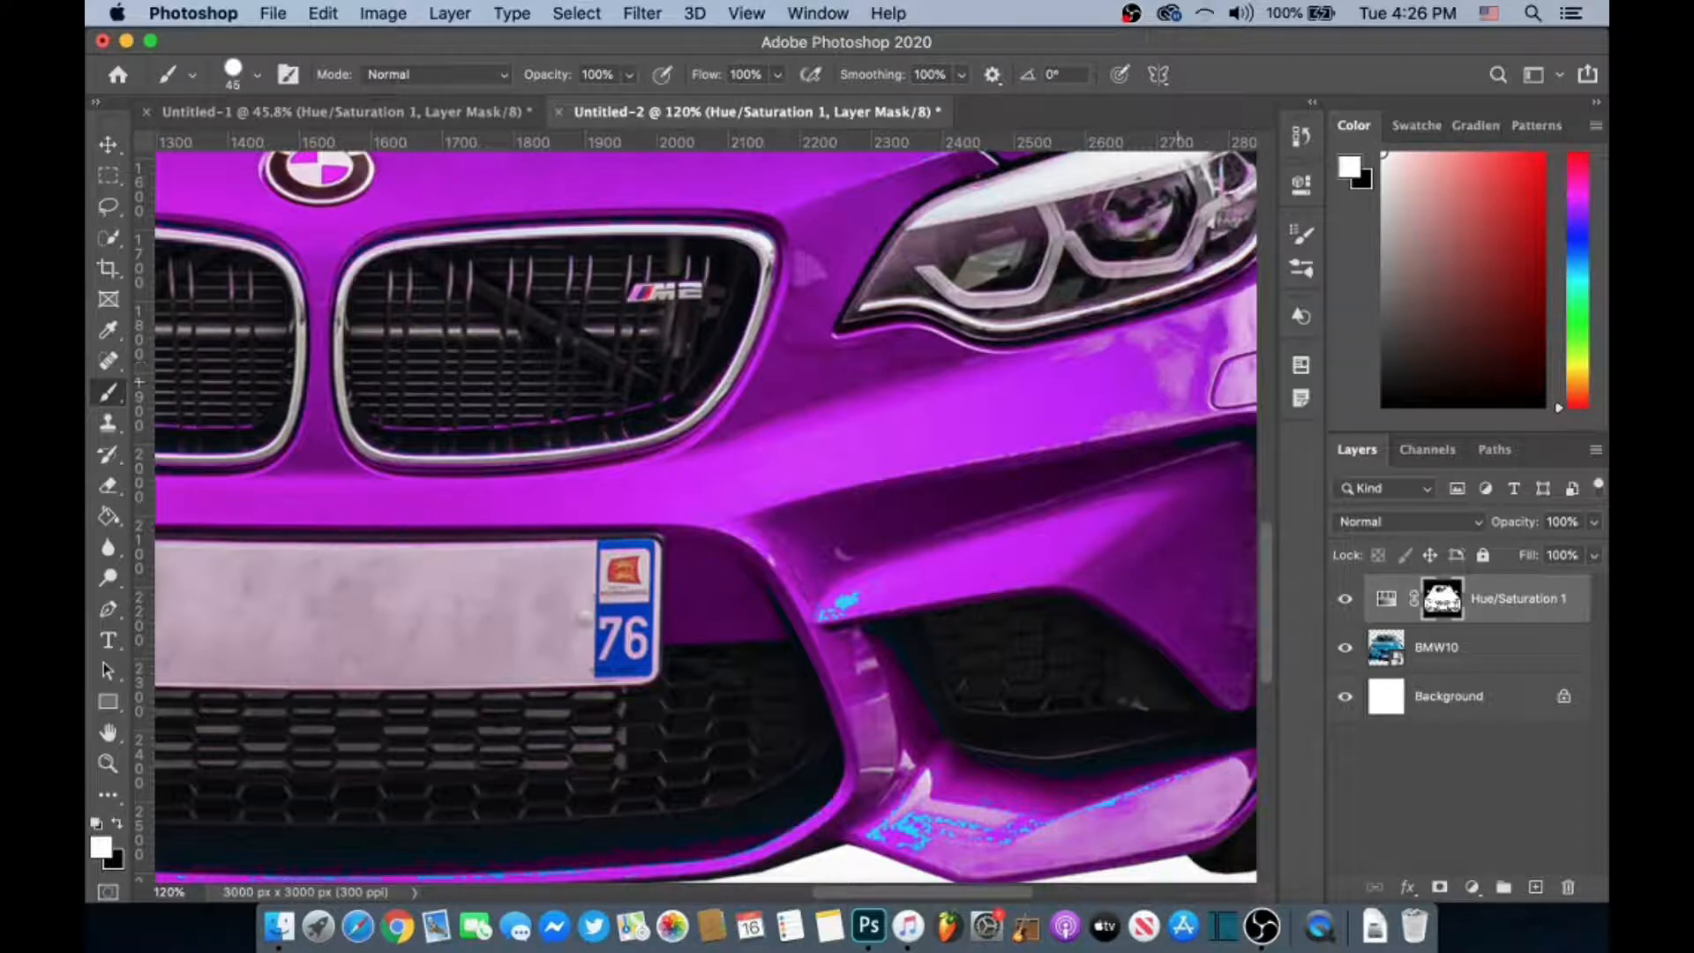
Paint white on the mask over the blue patches above the right air intake and on the bumper's lower right corner
{"action": "left_click_drag", "start_coordinate": [1272, 564], "coordinate": [1270, 521]}
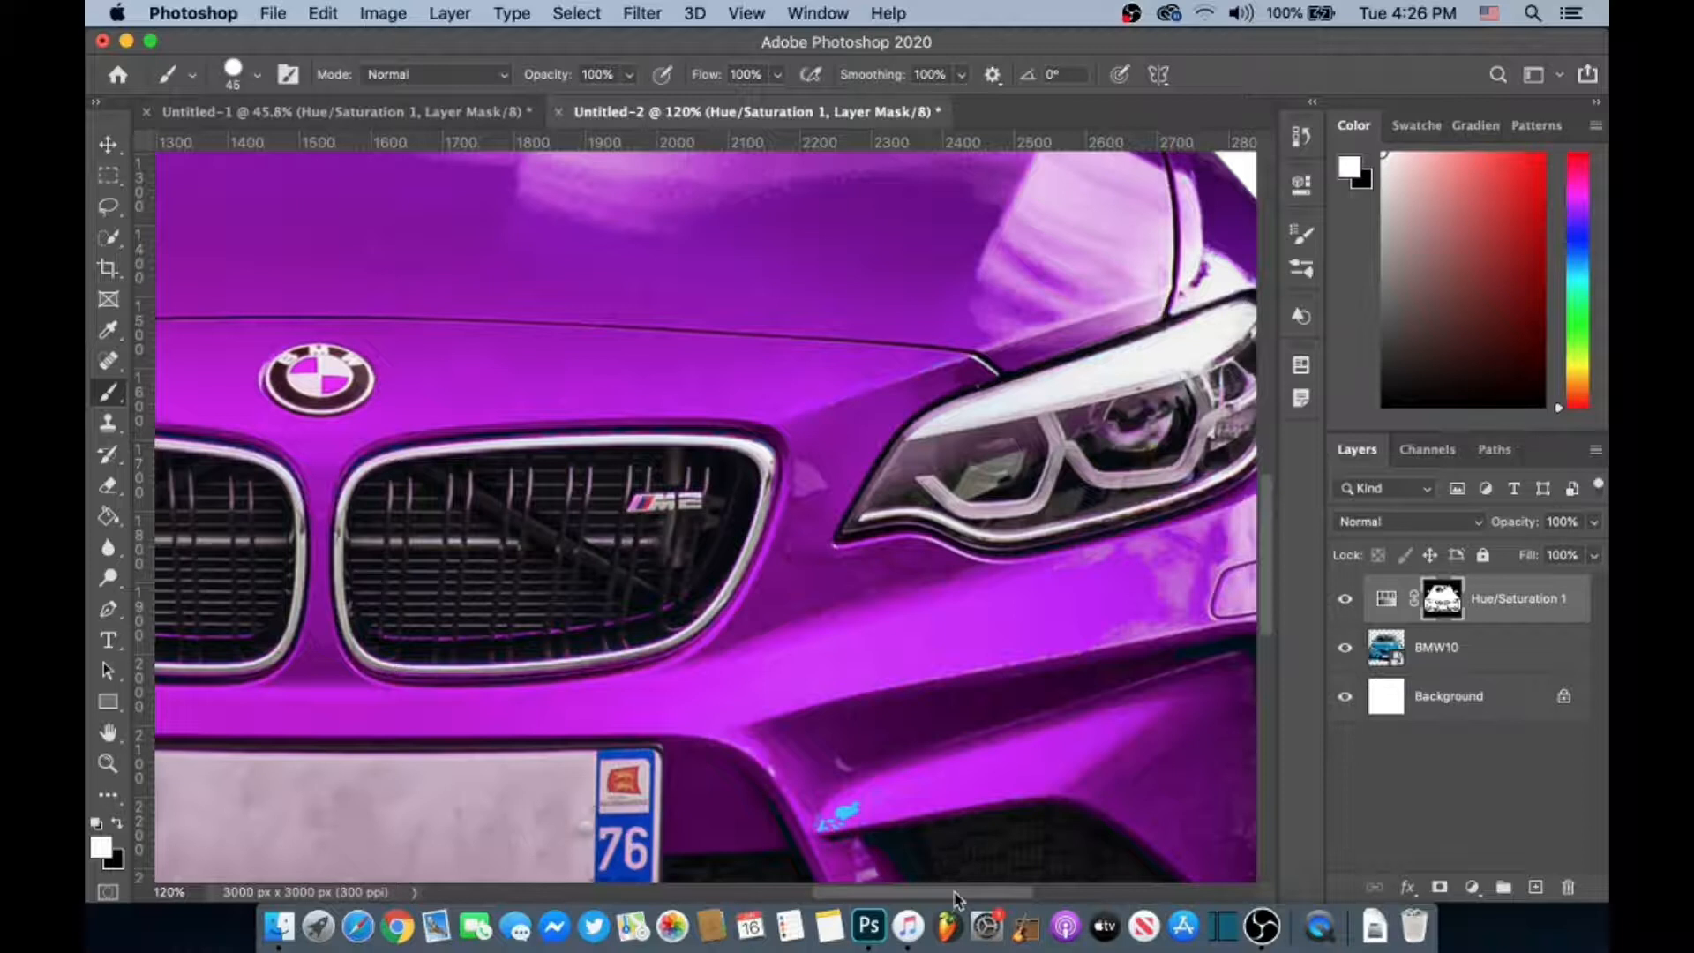
{"action": "scroll", "coordinate": [952, 808], "scroll_direction": "right", "scroll_amount": 2}
{"action": "left_click_drag", "start_coordinate": [773, 810], "coordinate": [754, 822]}
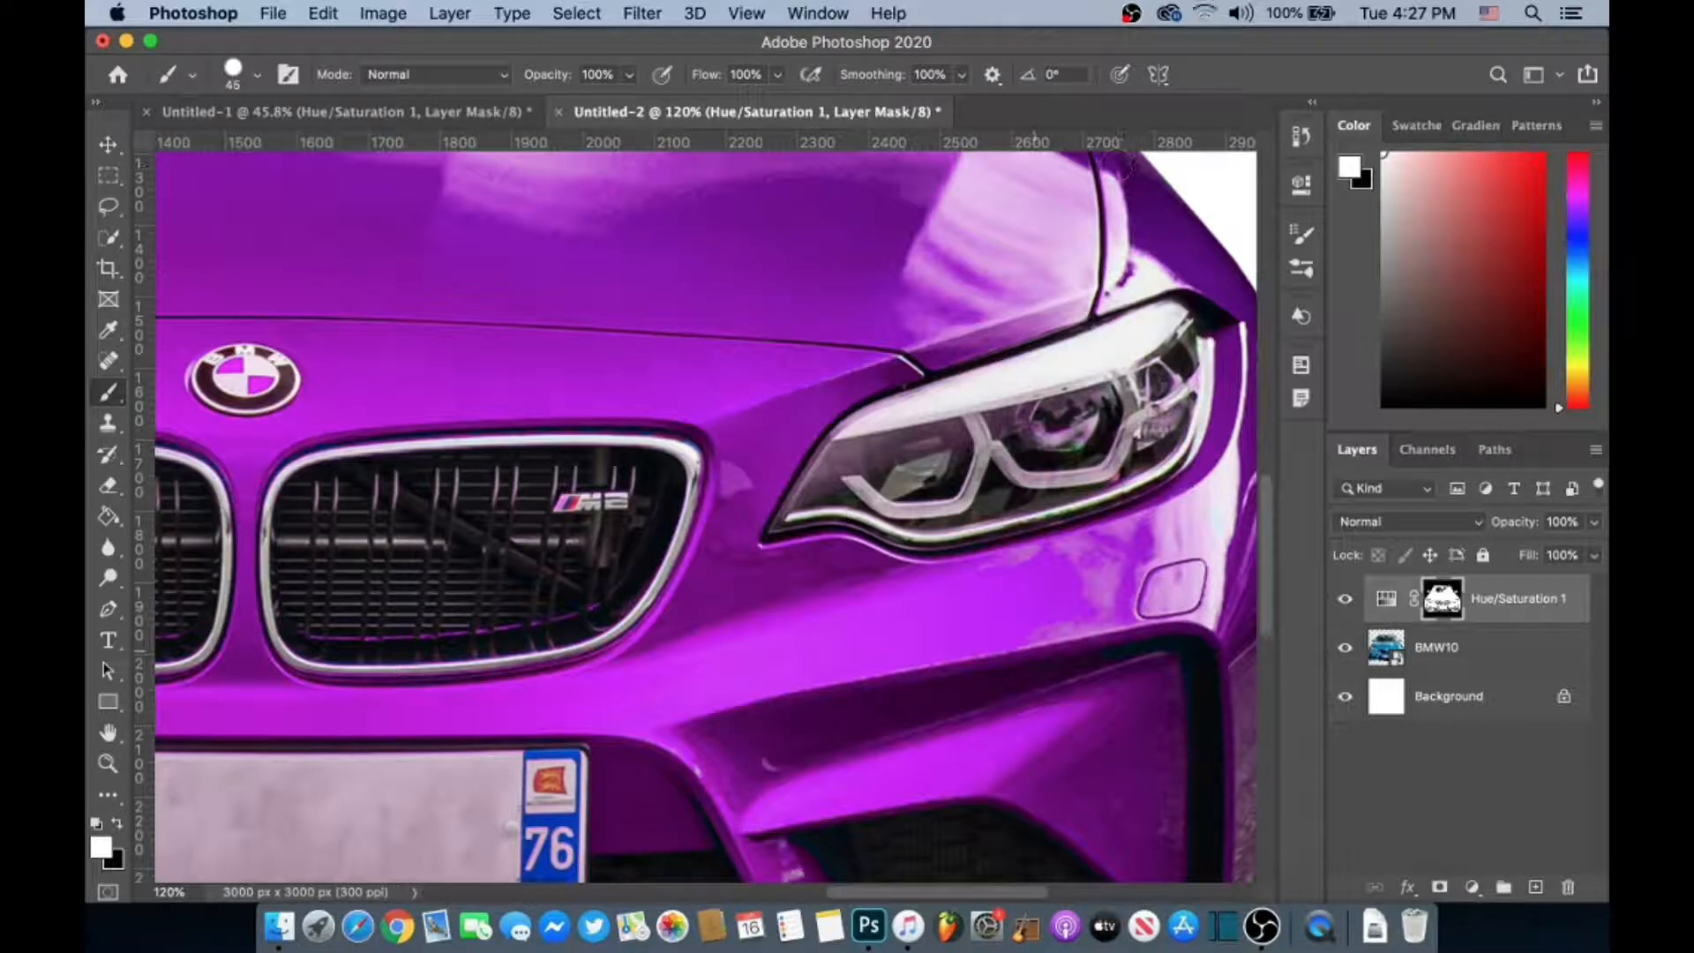
{"action": "scroll", "coordinate": [1023, 873], "scroll_direction": "right", "scroll_amount": 5}
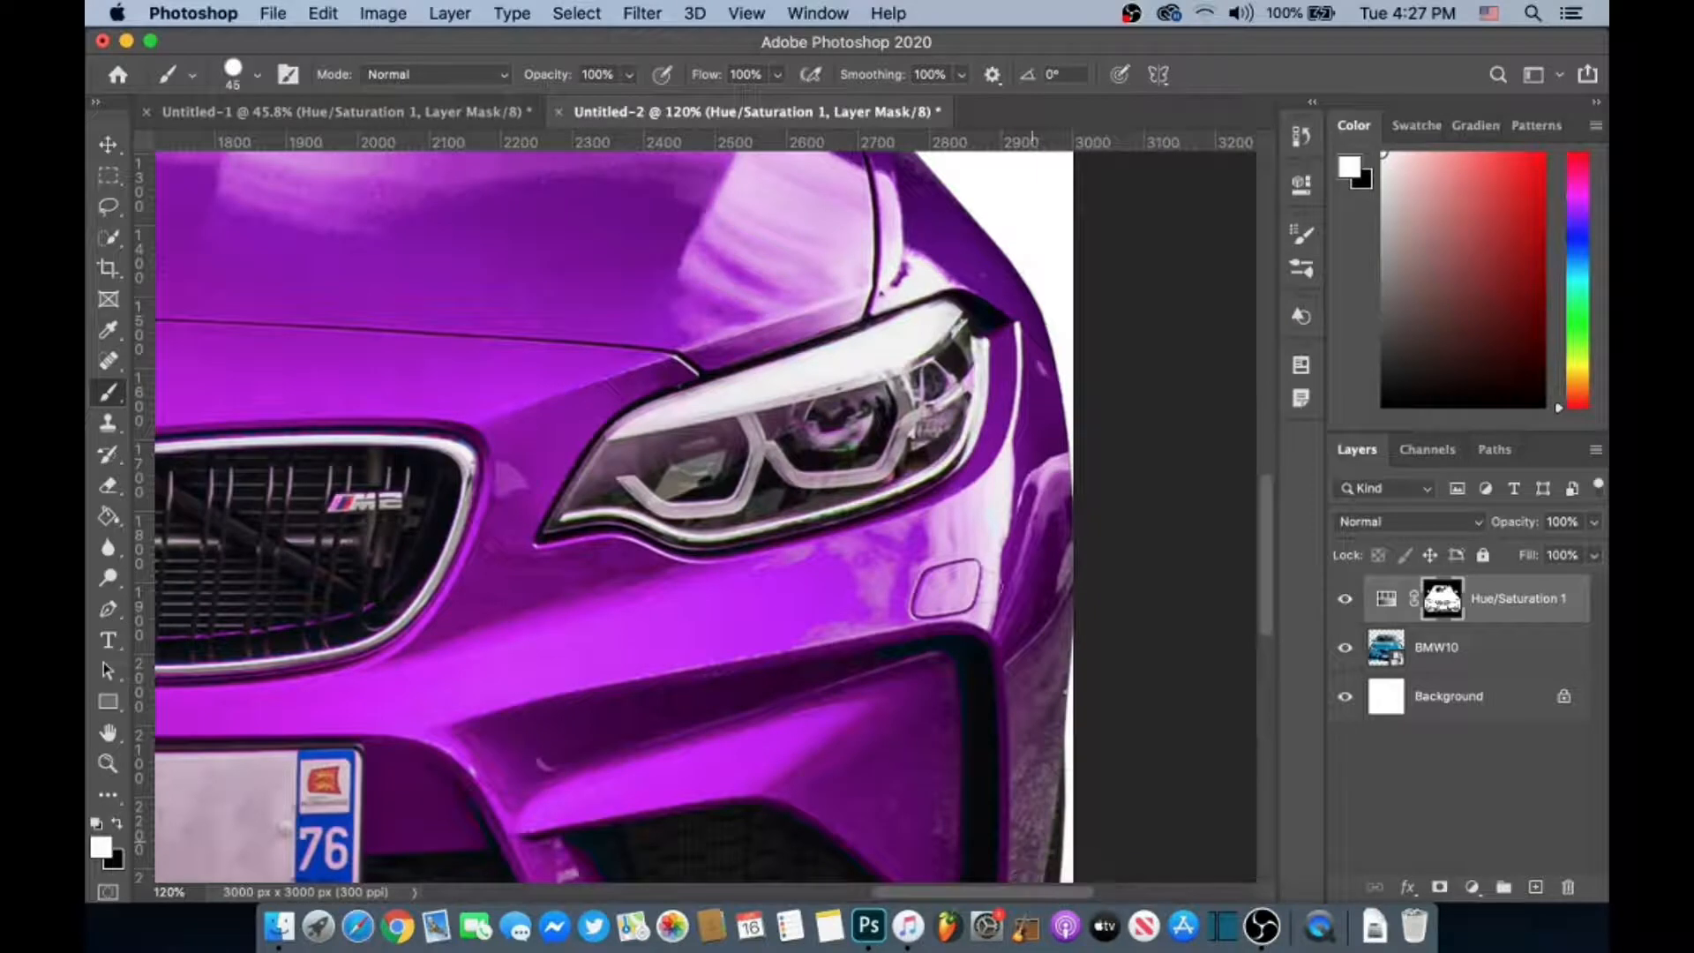
{"action": "scroll", "coordinate": [1043, 463], "scroll_direction": "down", "scroll_amount": 6}
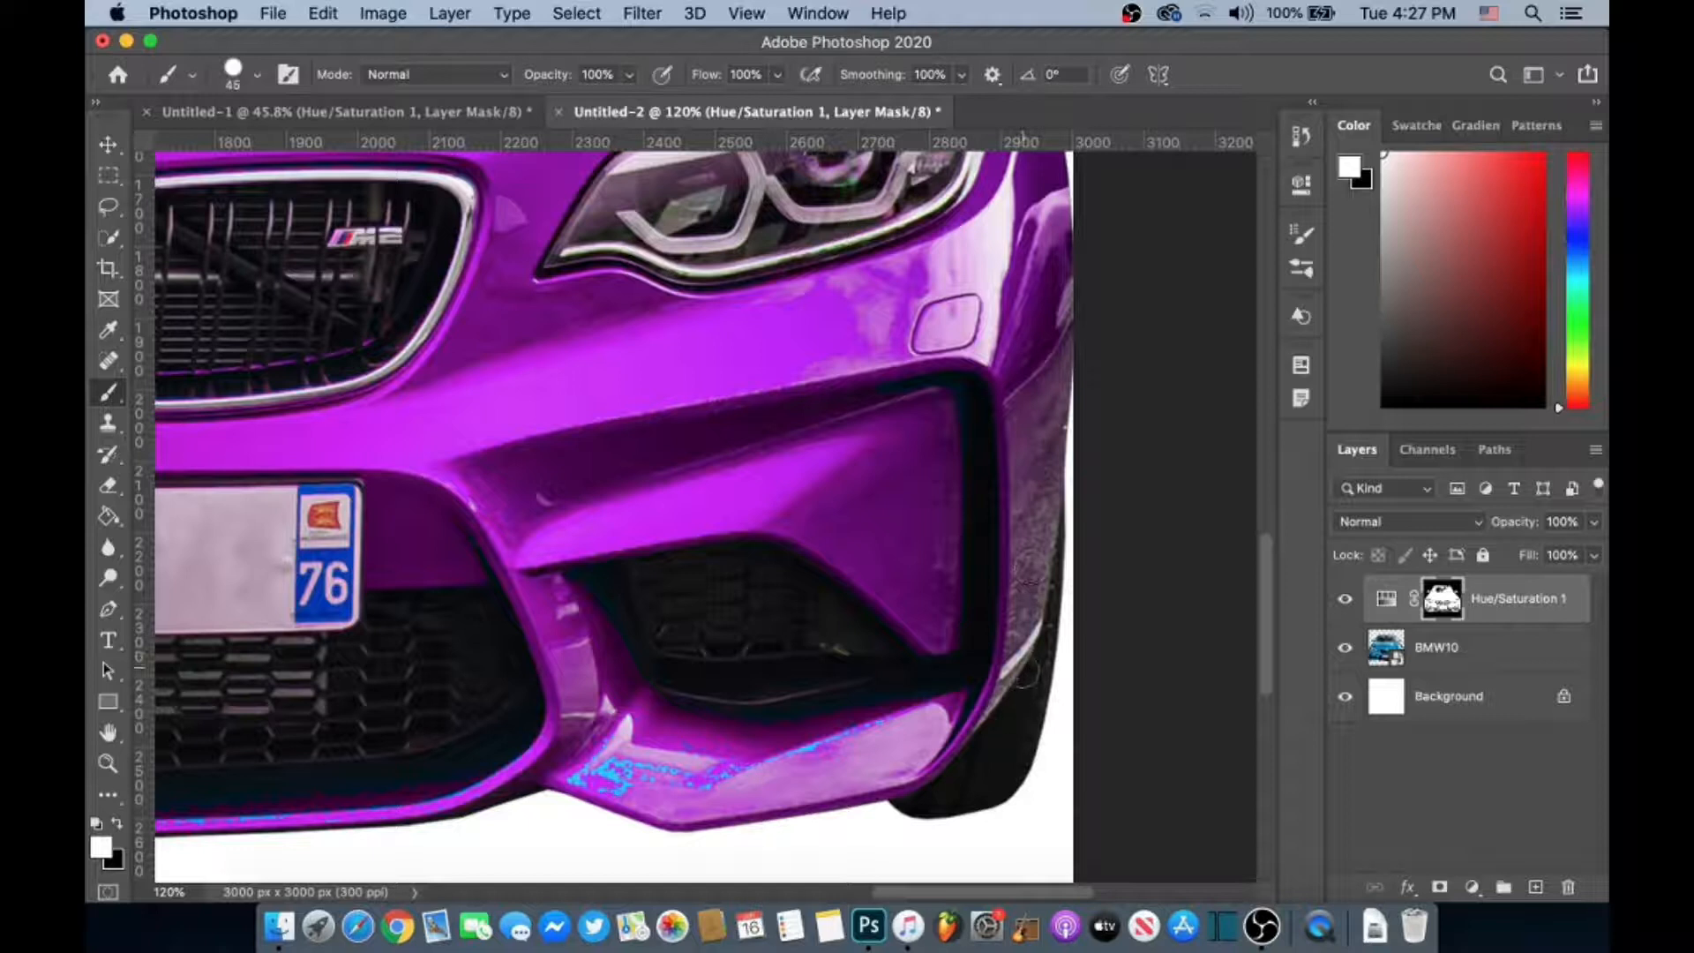
{"action": "mouse_move", "coordinate": [958, 701]}
{"action": "left_mouse_down"}
{"action": "mouse_move", "coordinate": [697, 775]}
{"action": "mouse_move", "coordinate": [554, 781]}
{"action": "mouse_move", "coordinate": [662, 769]}
{"action": "left_mouse_up"}
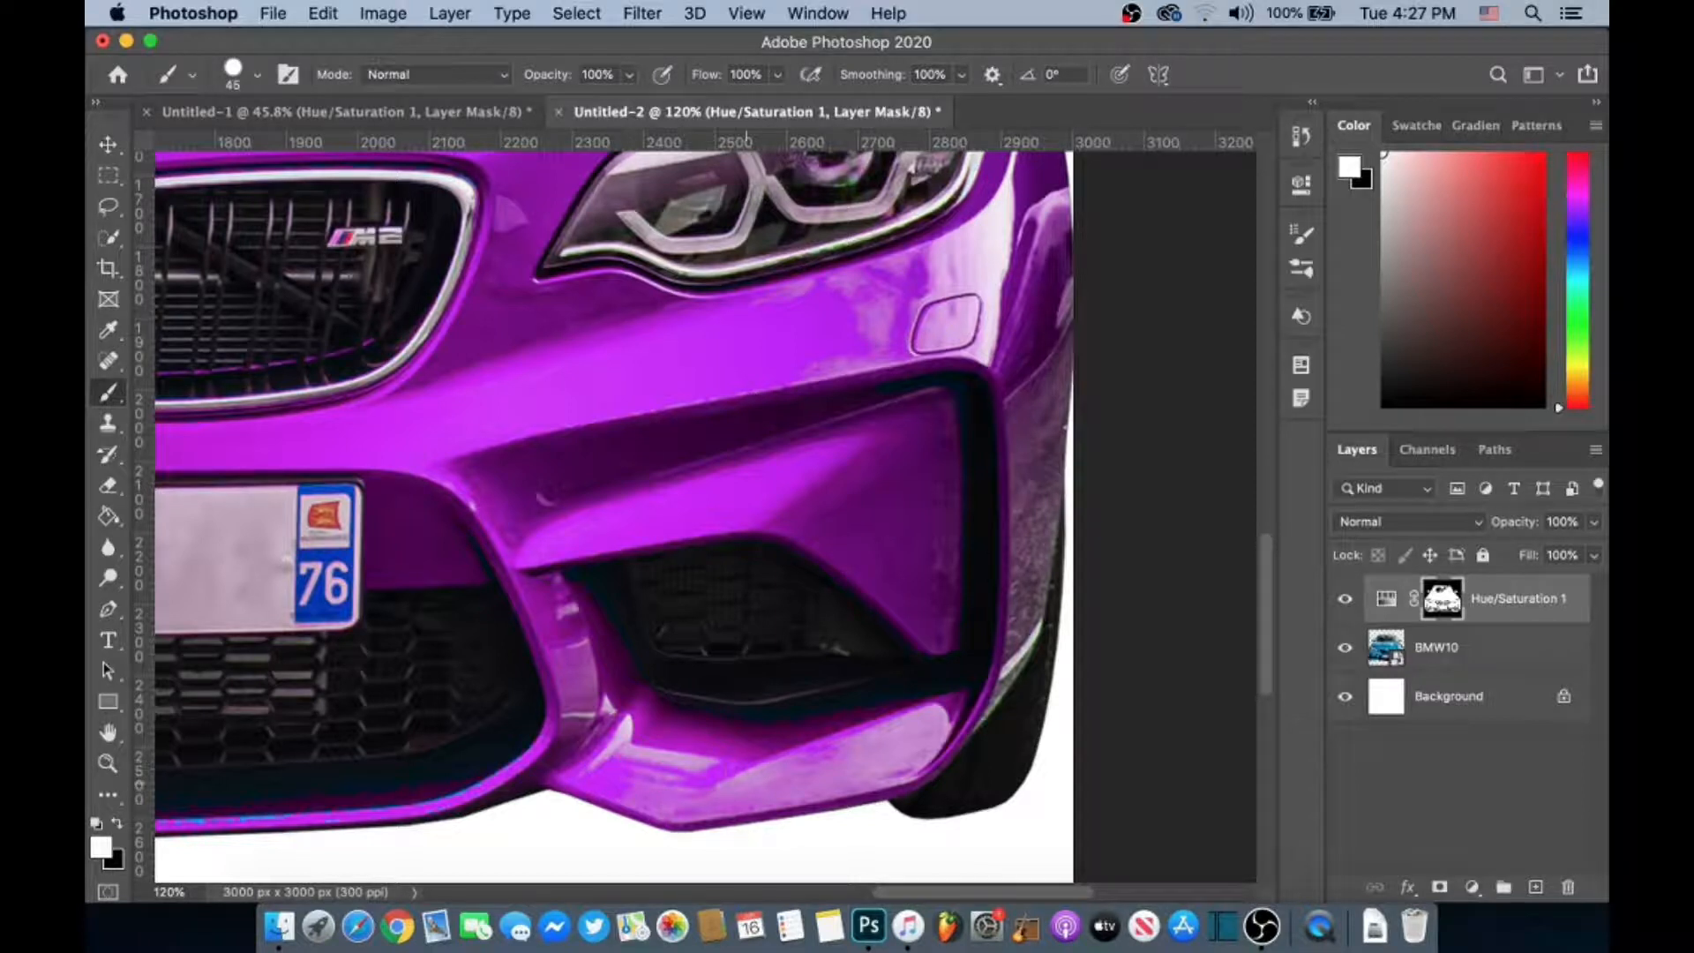
Paint white on the mask along the bumper's lower lip and over the licence plate's left blue band
{"action": "left_click_drag", "start_coordinate": [942, 896], "coordinate": [882, 895]}
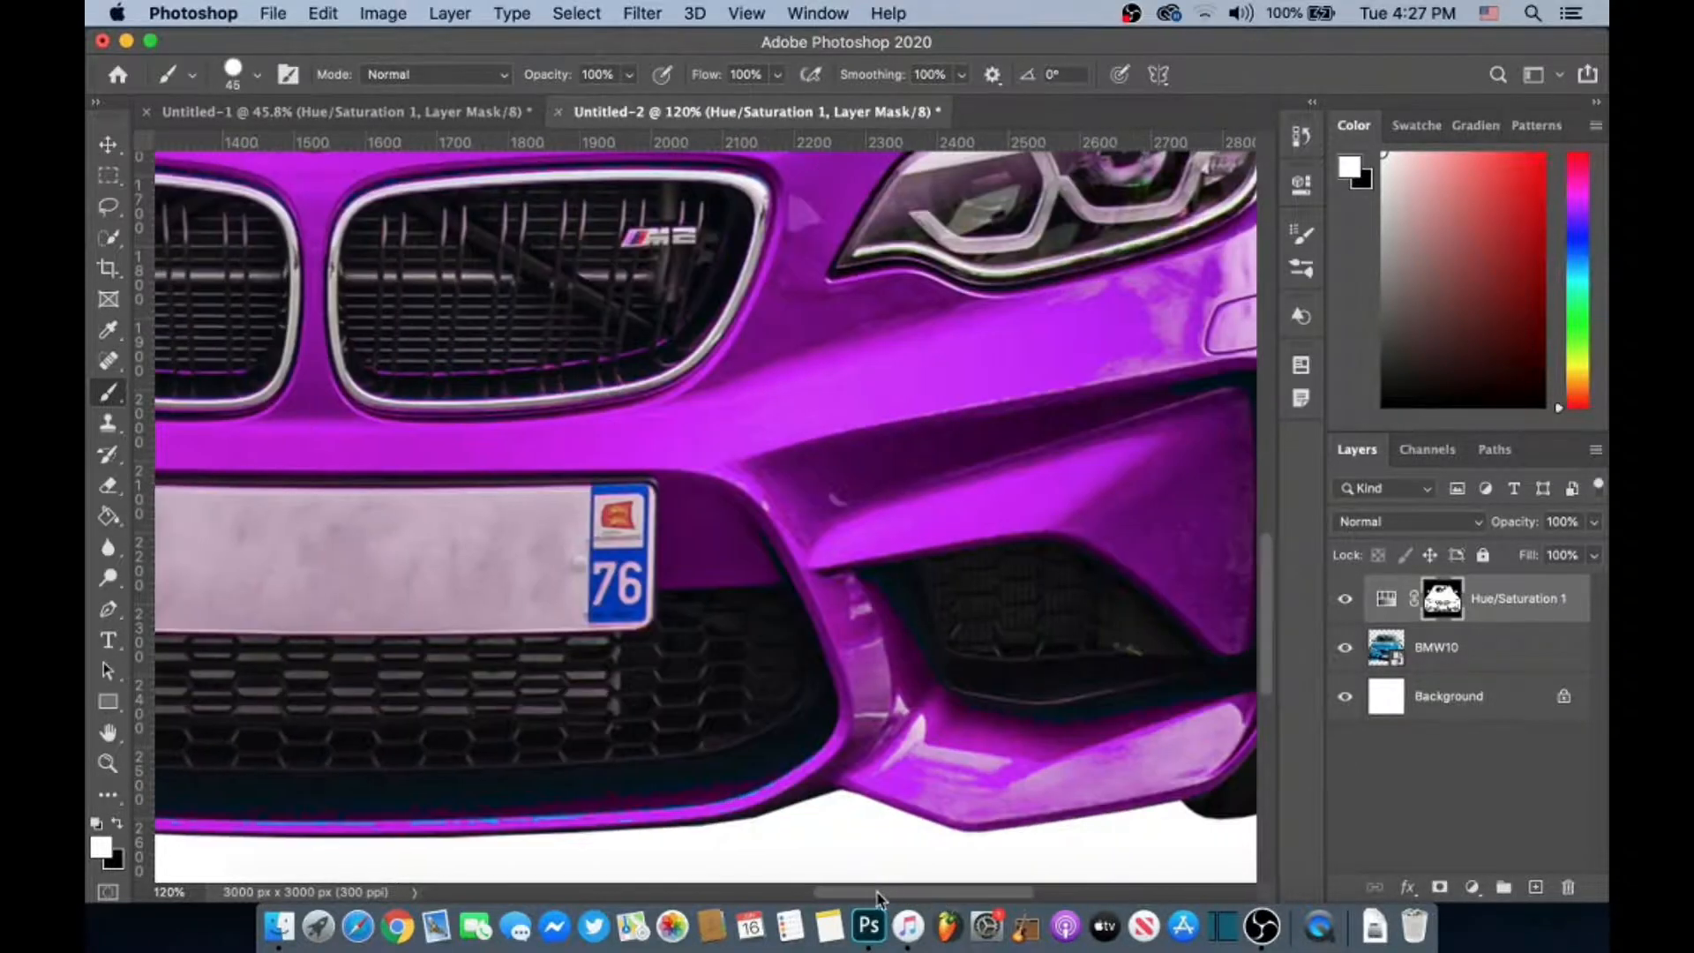
{"action": "mouse_move", "coordinate": [852, 741]}
{"action": "left_mouse_down"}
{"action": "mouse_move", "coordinate": [779, 795]}
{"action": "mouse_move", "coordinate": [506, 821]}
{"action": "mouse_move", "coordinate": [579, 809]}
{"action": "left_mouse_up"}
{"action": "left_click_drag", "start_coordinate": [852, 898], "coordinate": [756, 898]}
{"action": "mouse_move", "coordinate": [960, 805]}
{"action": "left_mouse_down"}
{"action": "mouse_move", "coordinate": [682, 841]}
{"action": "mouse_move", "coordinate": [856, 846]}
{"action": "mouse_move", "coordinate": [760, 840]}
{"action": "left_mouse_up"}
{"action": "mouse_move", "coordinate": [564, 799]}
{"action": "left_mouse_down"}
{"action": "mouse_move", "coordinate": [836, 808]}
{"action": "mouse_move", "coordinate": [692, 764]}
{"action": "mouse_move", "coordinate": [686, 619]}
{"action": "mouse_move", "coordinate": [832, 619]}
{"action": "mouse_move", "coordinate": [410, 606]}
{"action": "mouse_move", "coordinate": [472, 564]}
{"action": "mouse_move", "coordinate": [484, 512]}
{"action": "mouse_move", "coordinate": [469, 487]}
{"action": "mouse_move", "coordinate": [499, 495]}
{"action": "mouse_move", "coordinate": [510, 573]}
{"action": "mouse_move", "coordinate": [508, 530]}
{"action": "mouse_move", "coordinate": [548, 474]}
{"action": "mouse_move", "coordinate": [415, 494]}
{"action": "left_mouse_up"}
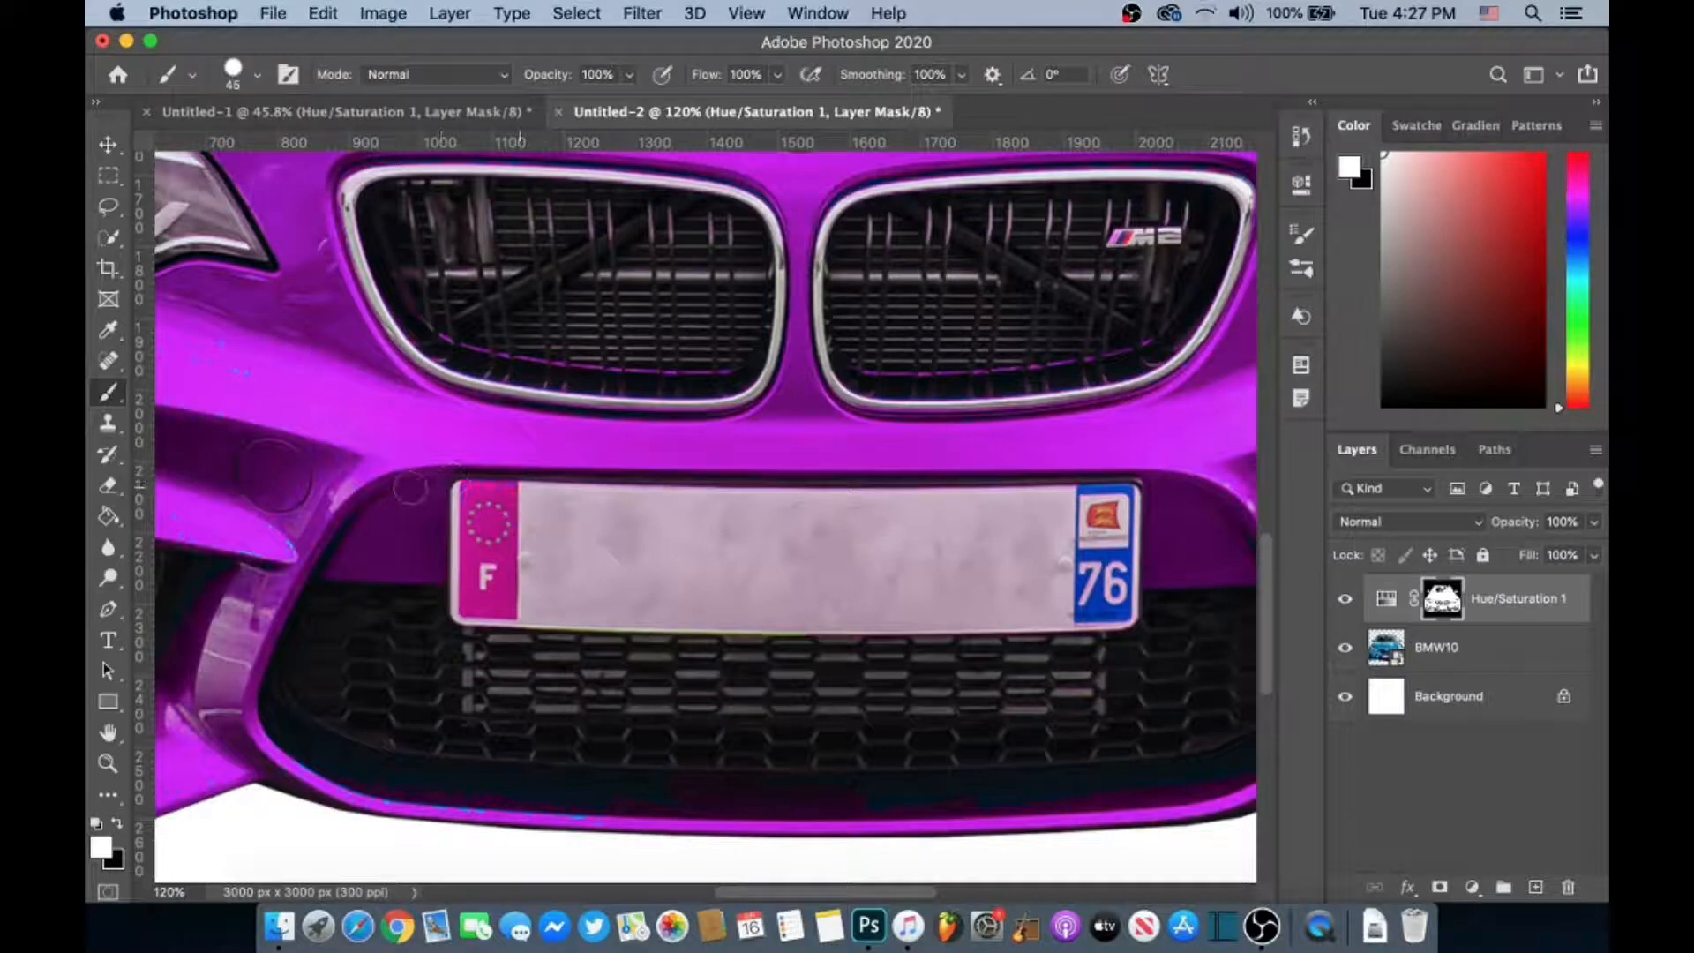
Enlarge the brush to 100 and paint white over the licence plate's right band and the grille's M2 badge
{"action": "key", "text": "bracketright"}
{"action": "key", "text": "bracketright"}
{"action": "key", "text": "bracketright"}
{"action": "key", "text": "bracketright"}
{"action": "key", "text": "bracketright"}
{"action": "key", "text": "bracketright"}
{"action": "left_click_drag", "start_coordinate": [1106, 509], "coordinate": [1108, 593]}
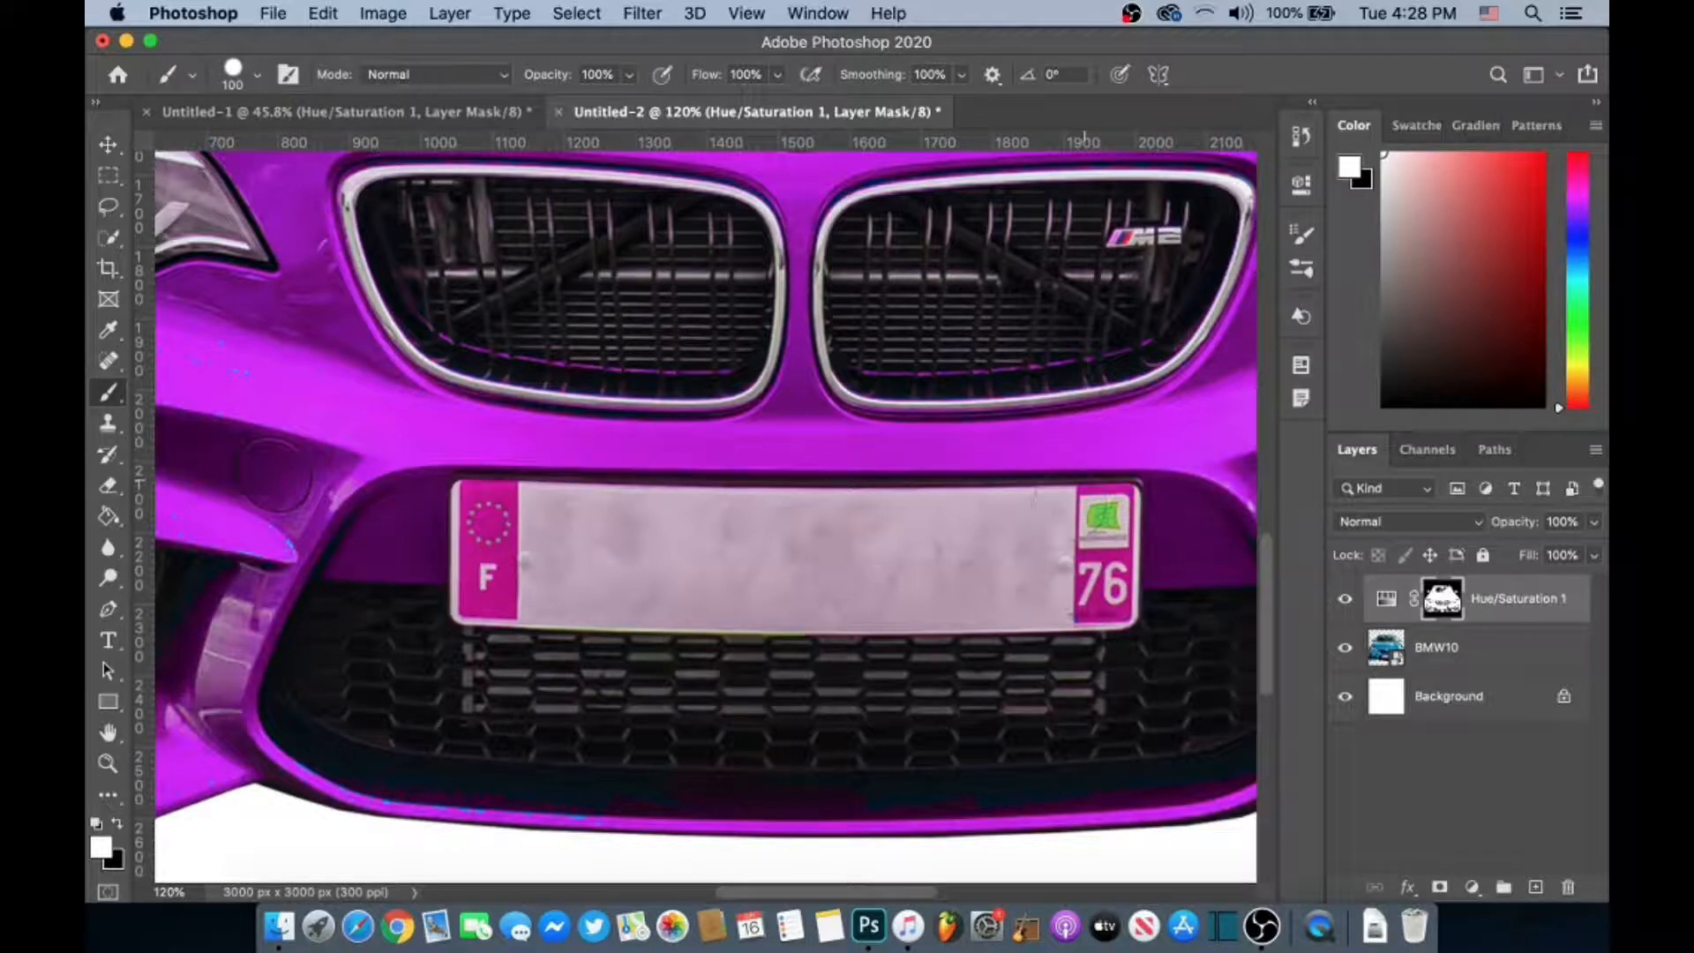
{"action": "left_click", "coordinate": [1124, 236]}
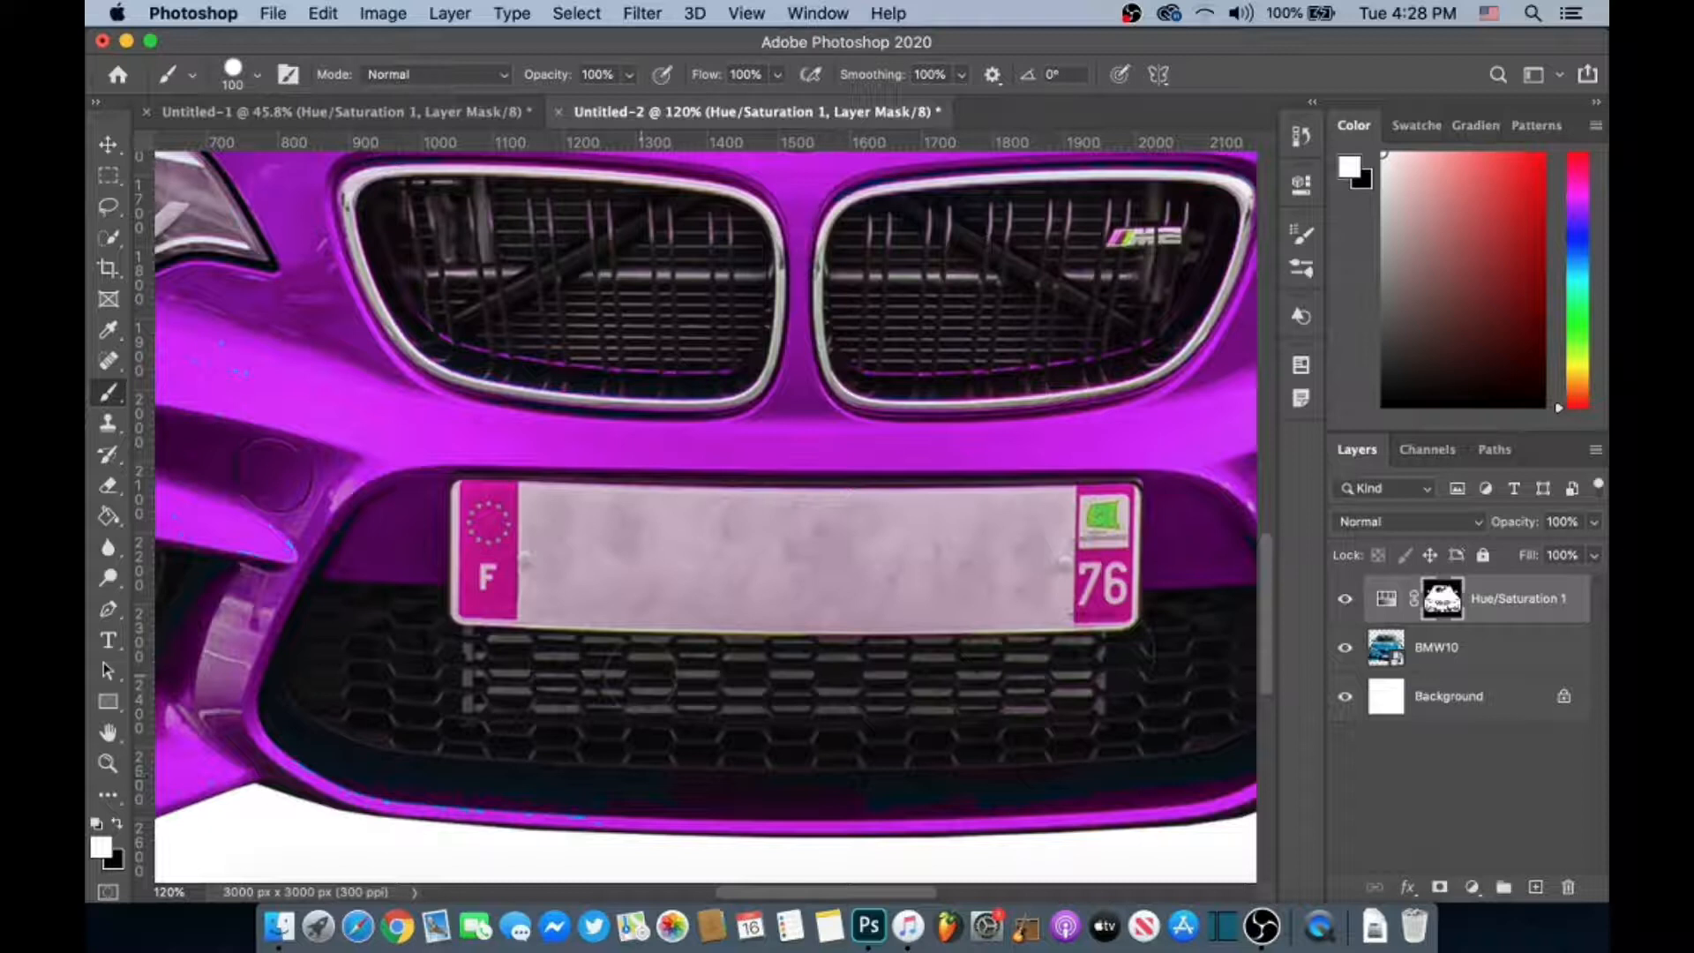
Paint white on the mask below the lower grille and over the blue specks on the left side of the bumper
{"action": "mouse_move", "coordinate": [709, 779]}
{"action": "left_mouse_down"}
{"action": "mouse_move", "coordinate": [462, 766]}
{"action": "mouse_move", "coordinate": [654, 810]}
{"action": "mouse_move", "coordinate": [330, 799]}
{"action": "mouse_move", "coordinate": [265, 779]}
{"action": "mouse_move", "coordinate": [522, 825]}
{"action": "mouse_move", "coordinate": [255, 768]}
{"action": "left_mouse_up"}
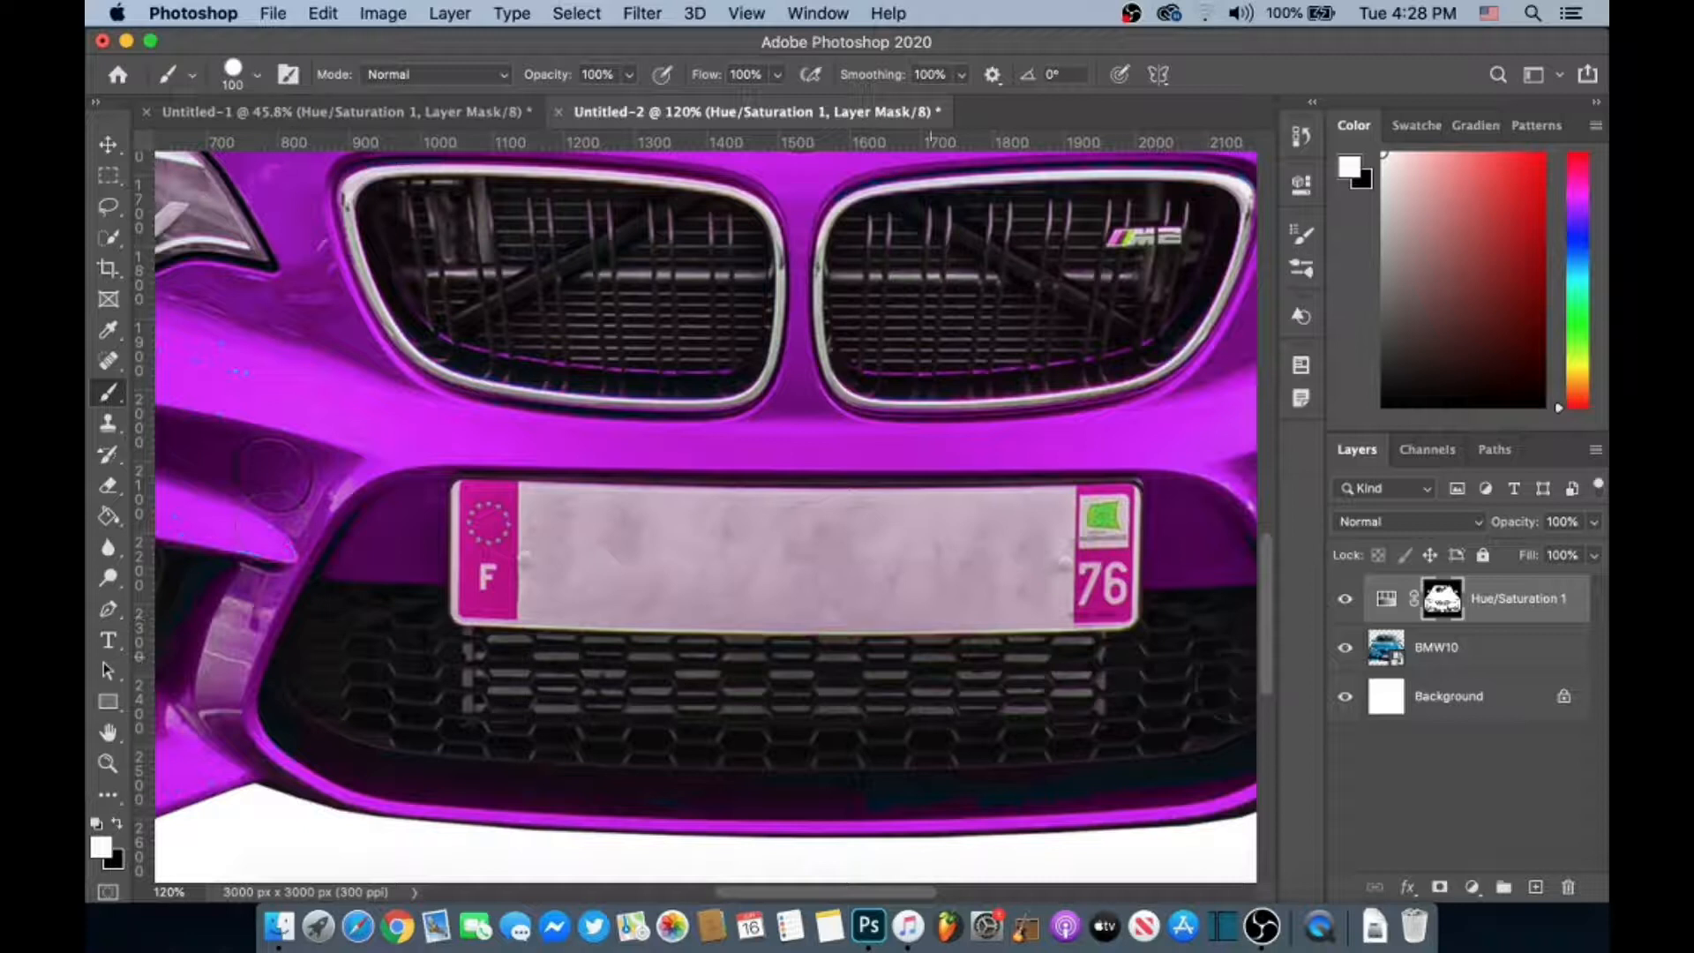
{"action": "left_click_drag", "start_coordinate": [901, 898], "coordinate": [829, 900]}
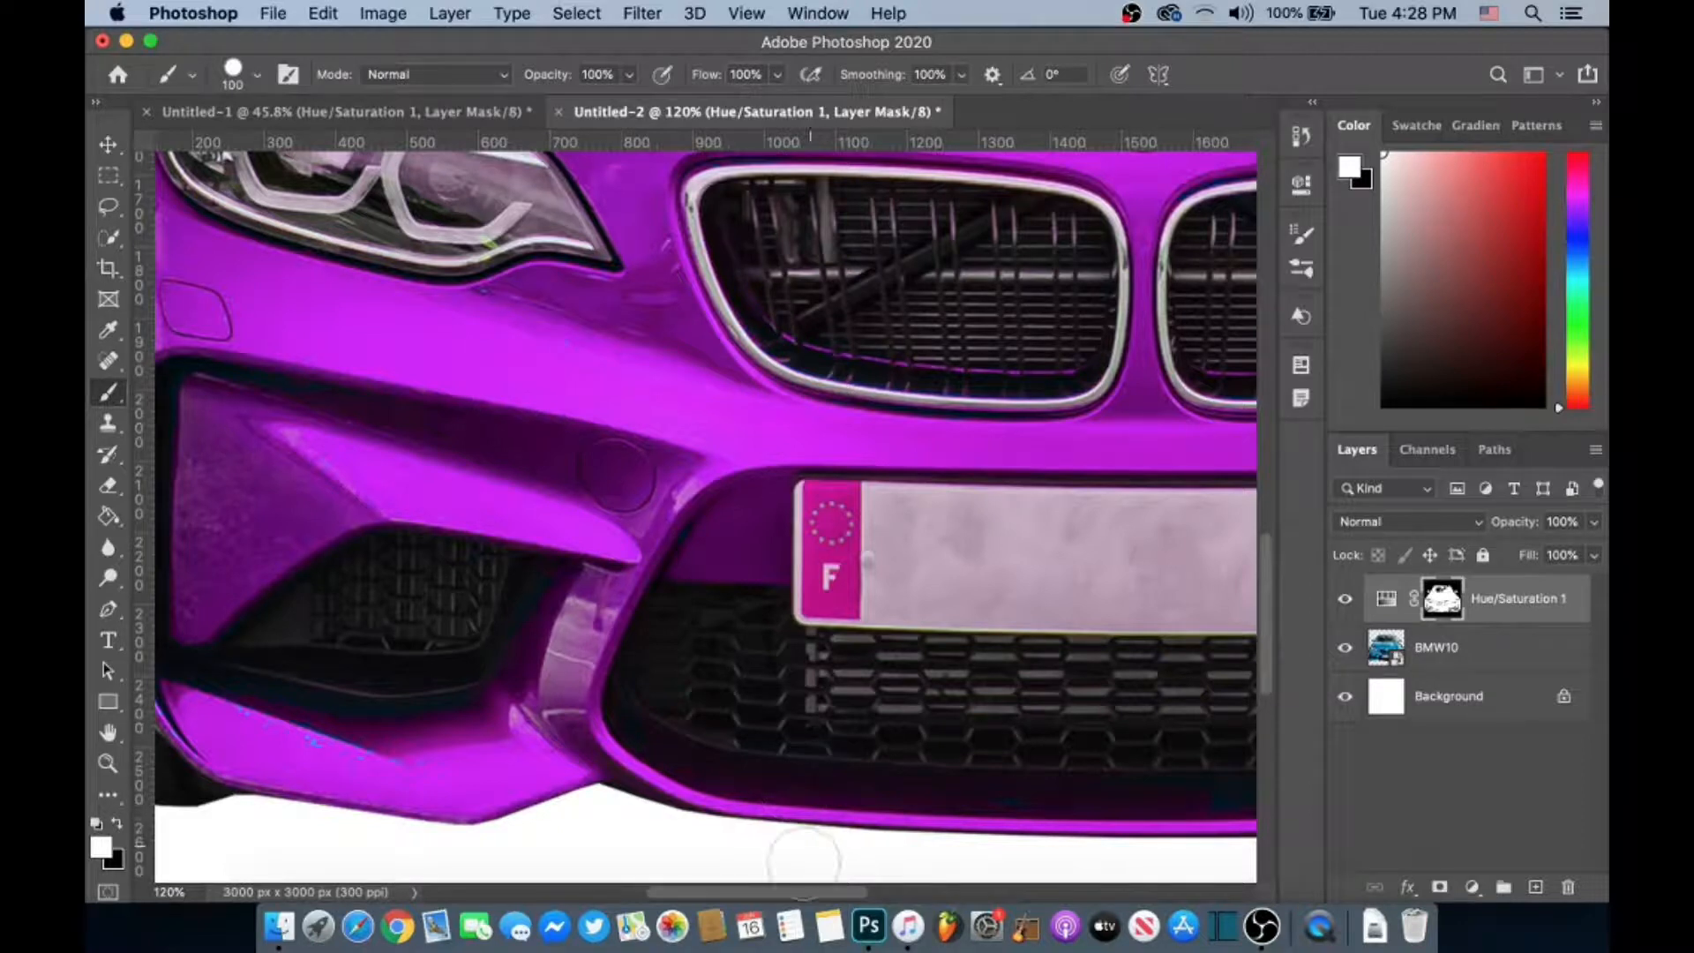
{"action": "left_click_drag", "start_coordinate": [831, 892], "coordinate": [761, 895]}
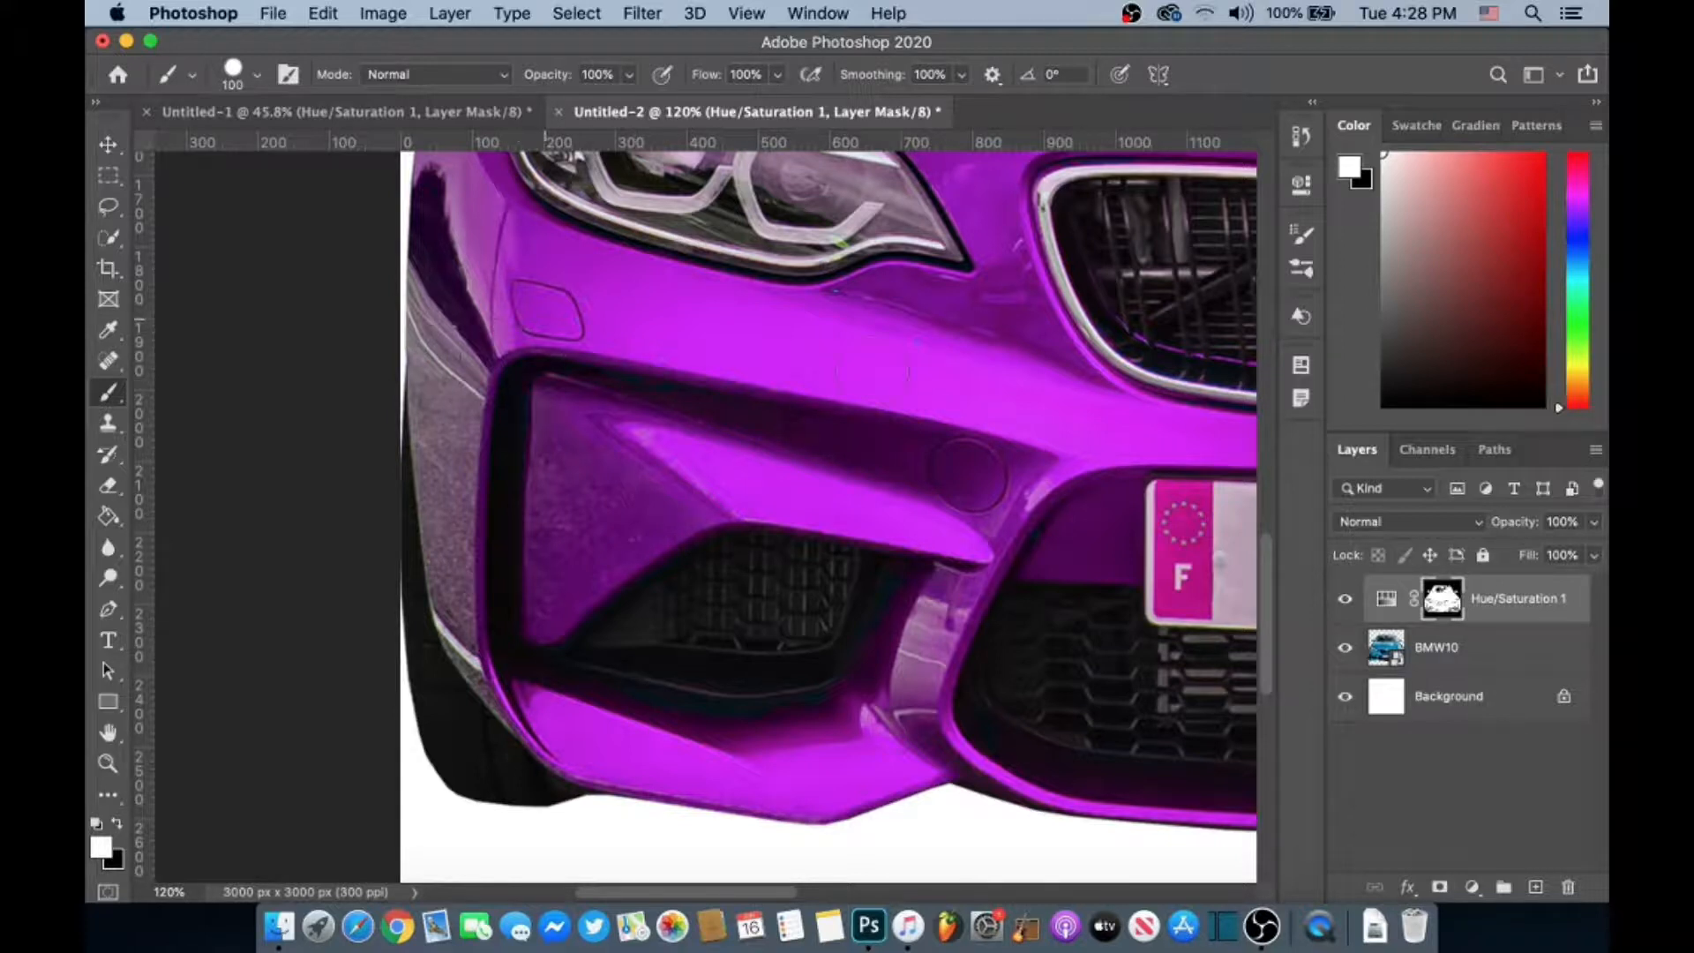
Paint white on the mask over the blue patch on the left side mirror
{"action": "scroll", "coordinate": [830, 516], "scroll_direction": "up", "scroll_amount": 3}
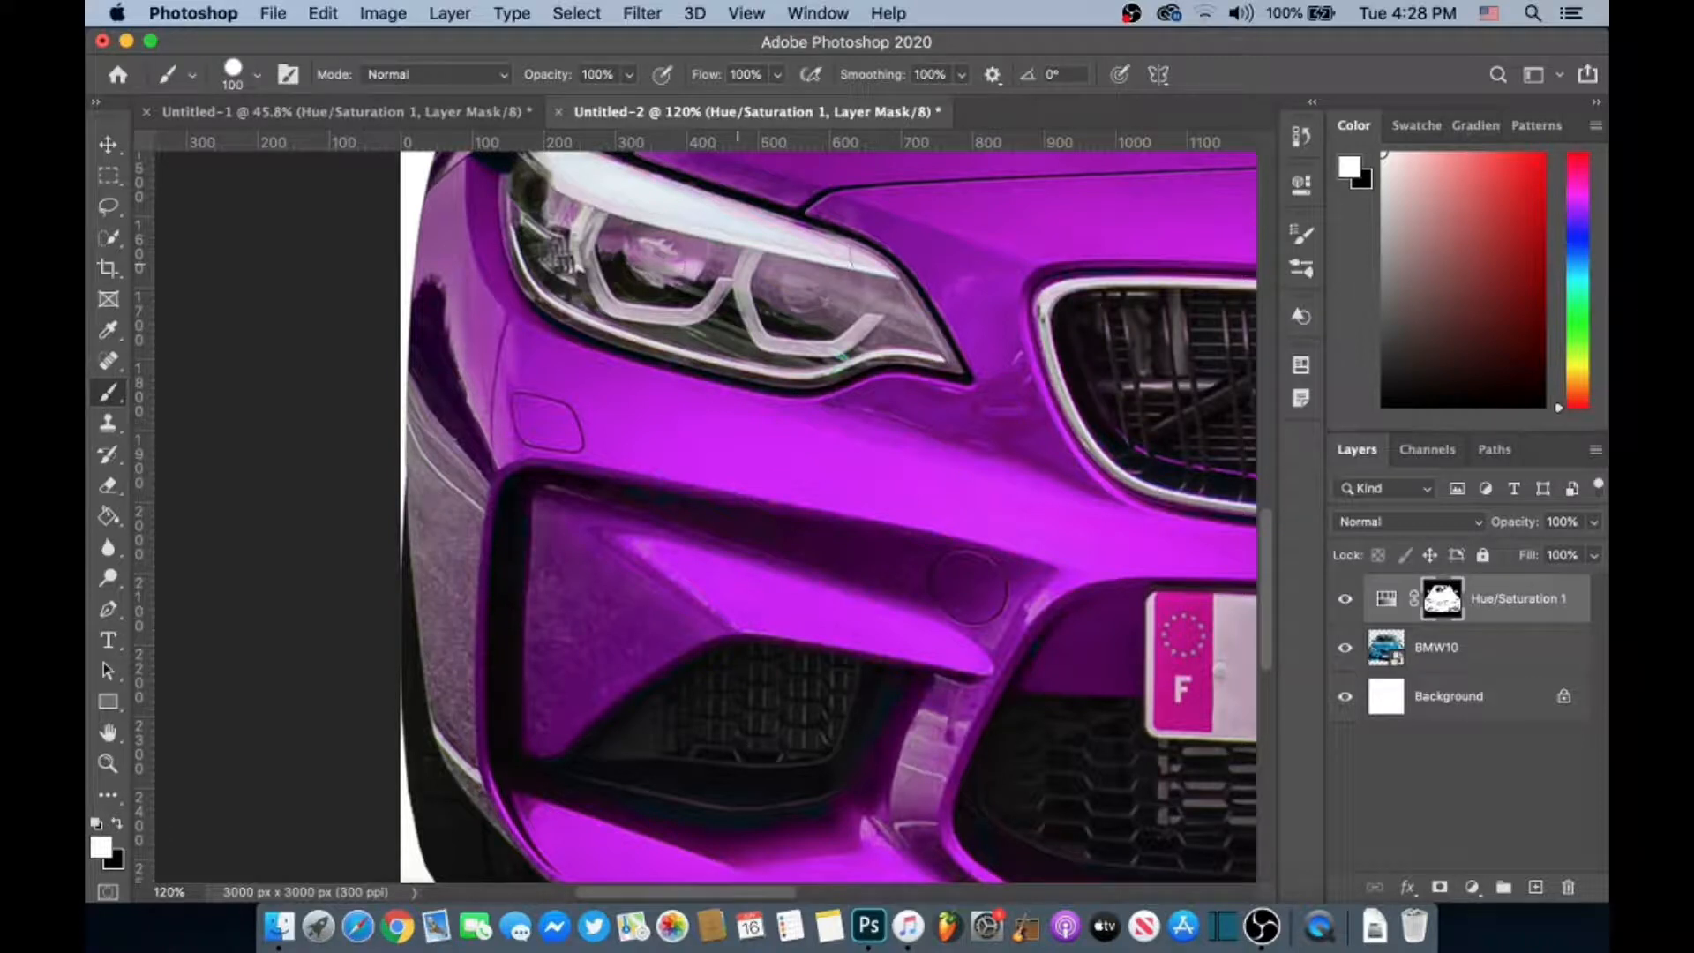
{"action": "scroll", "coordinate": [829, 517], "scroll_direction": "up", "scroll_amount": 2}
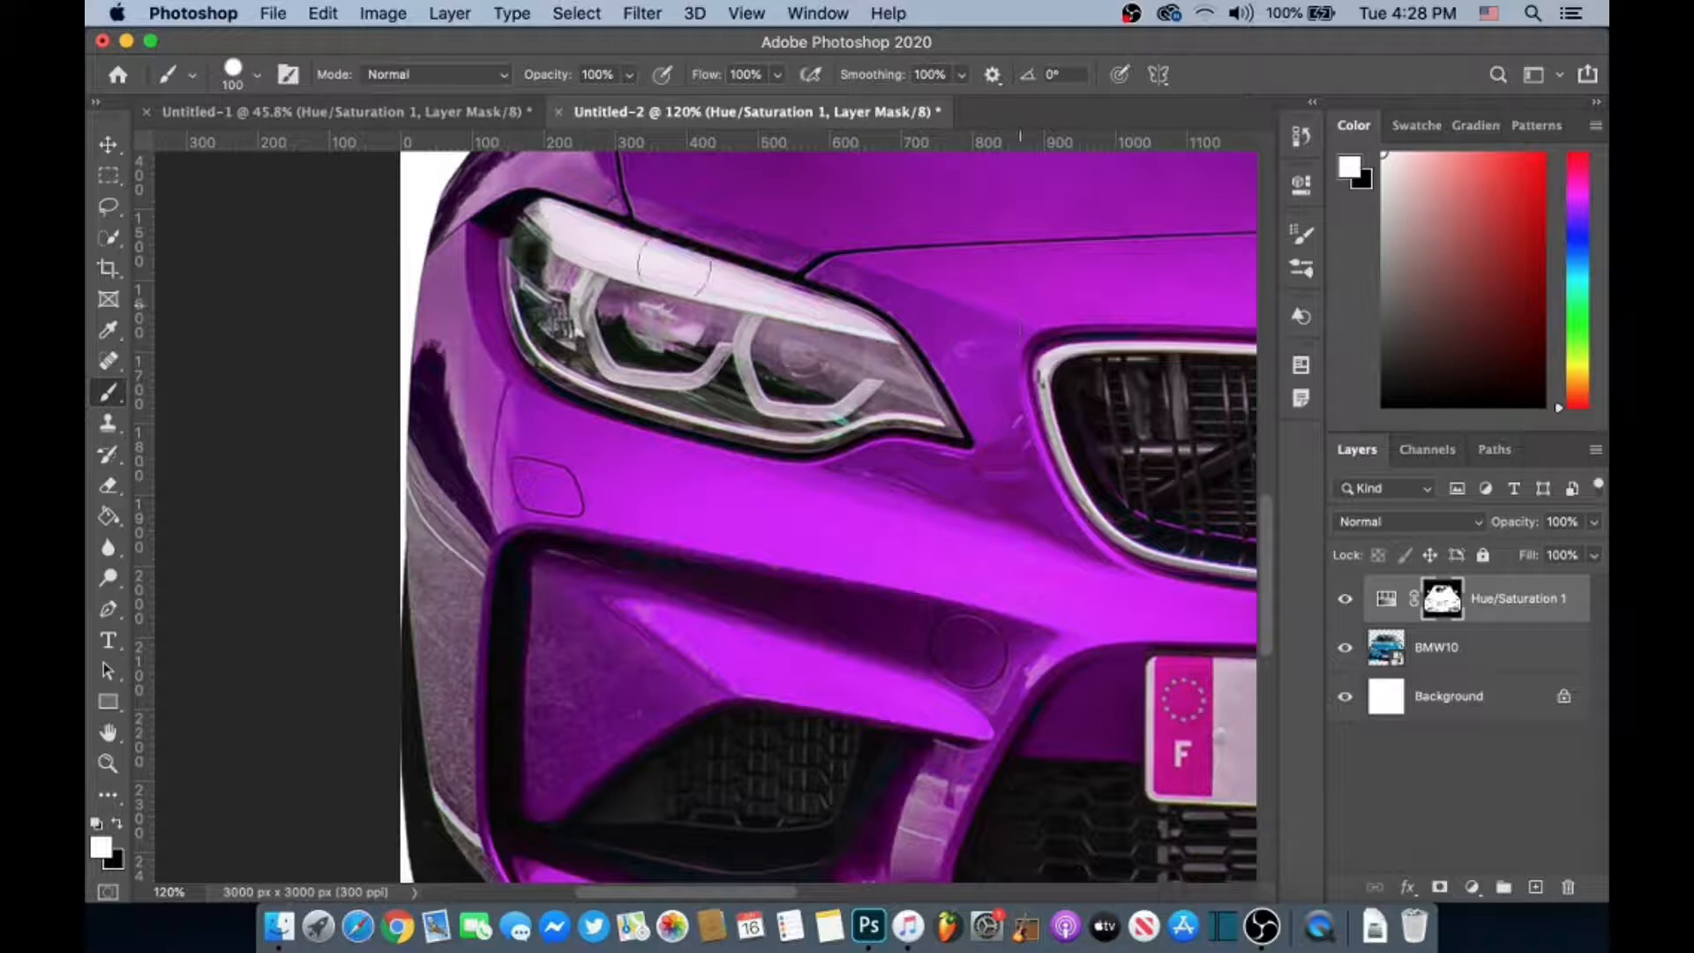
{"action": "scroll", "coordinate": [421, 221], "scroll_direction": "up", "scroll_amount": 4}
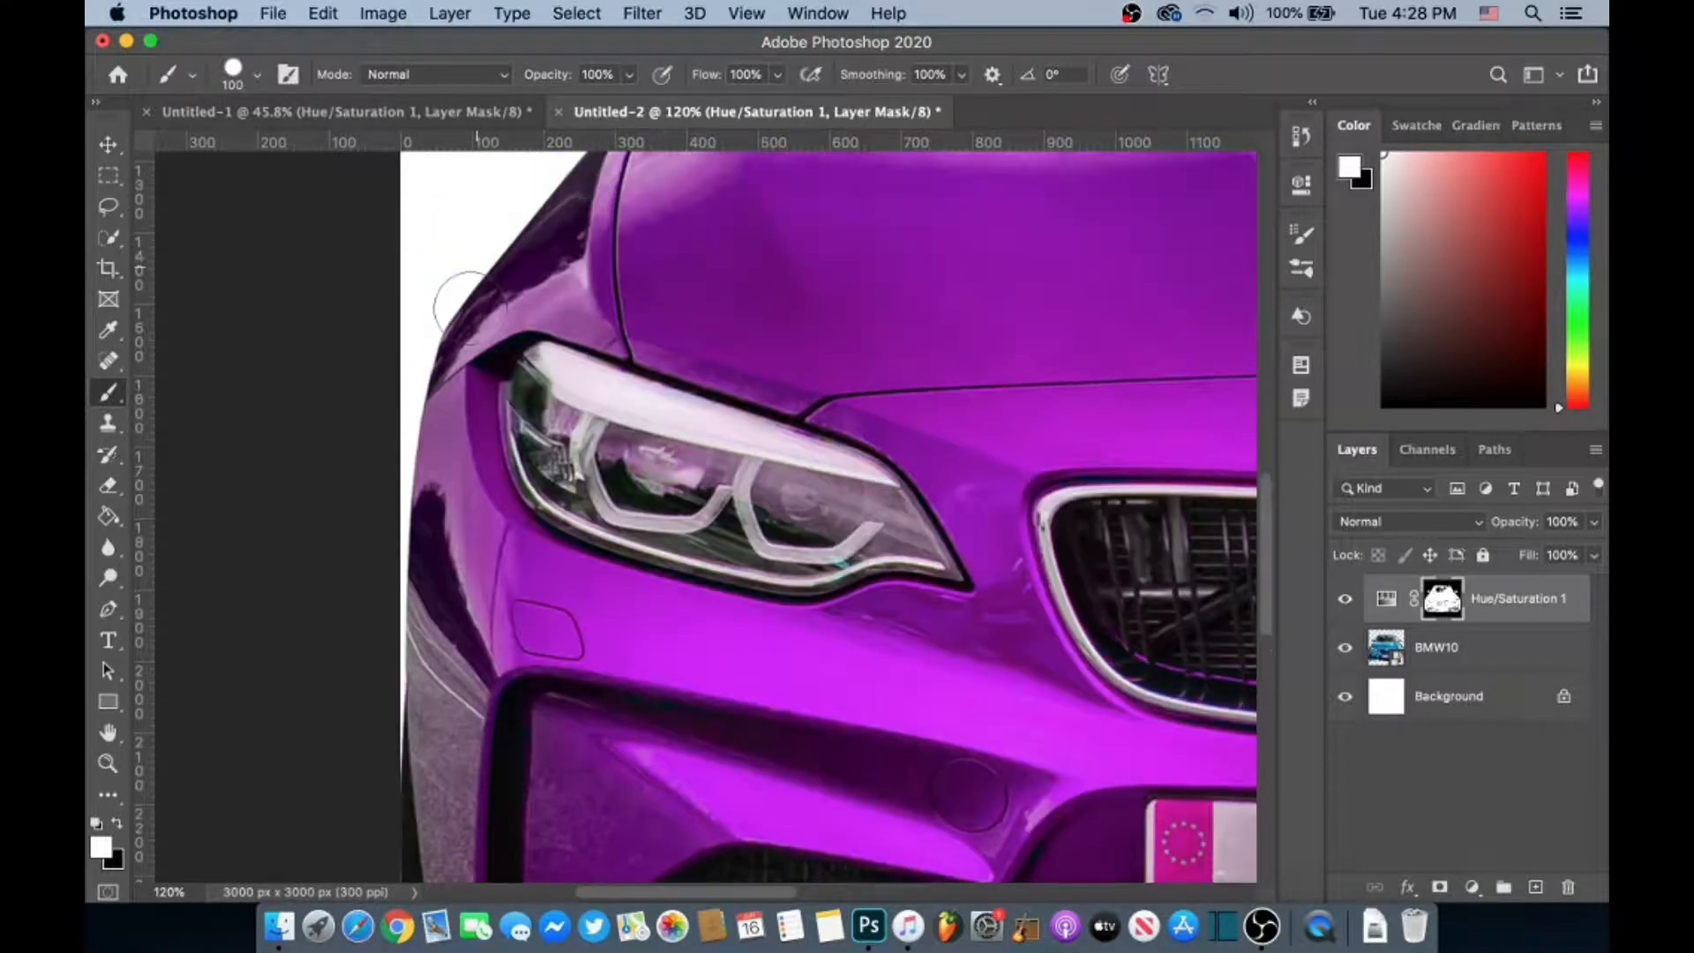
{"action": "scroll", "coordinate": [963, 535], "scroll_direction": "up", "scroll_amount": 4}
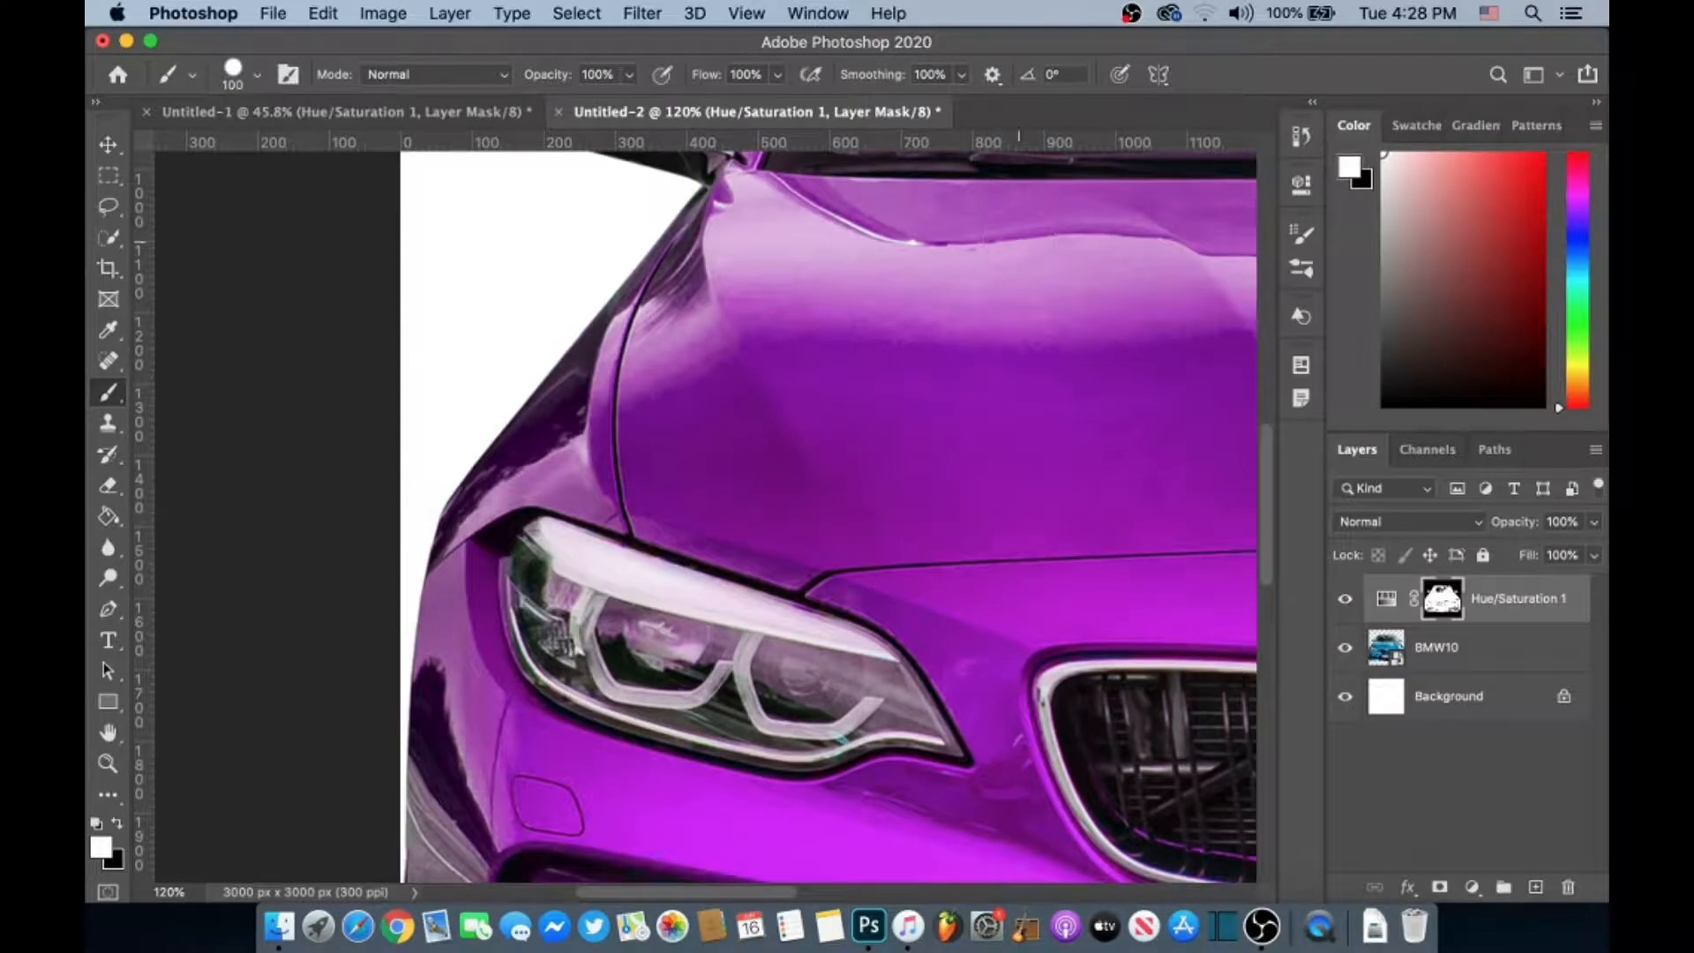
{"action": "scroll", "coordinate": [703, 349], "scroll_direction": "up", "scroll_amount": 5}
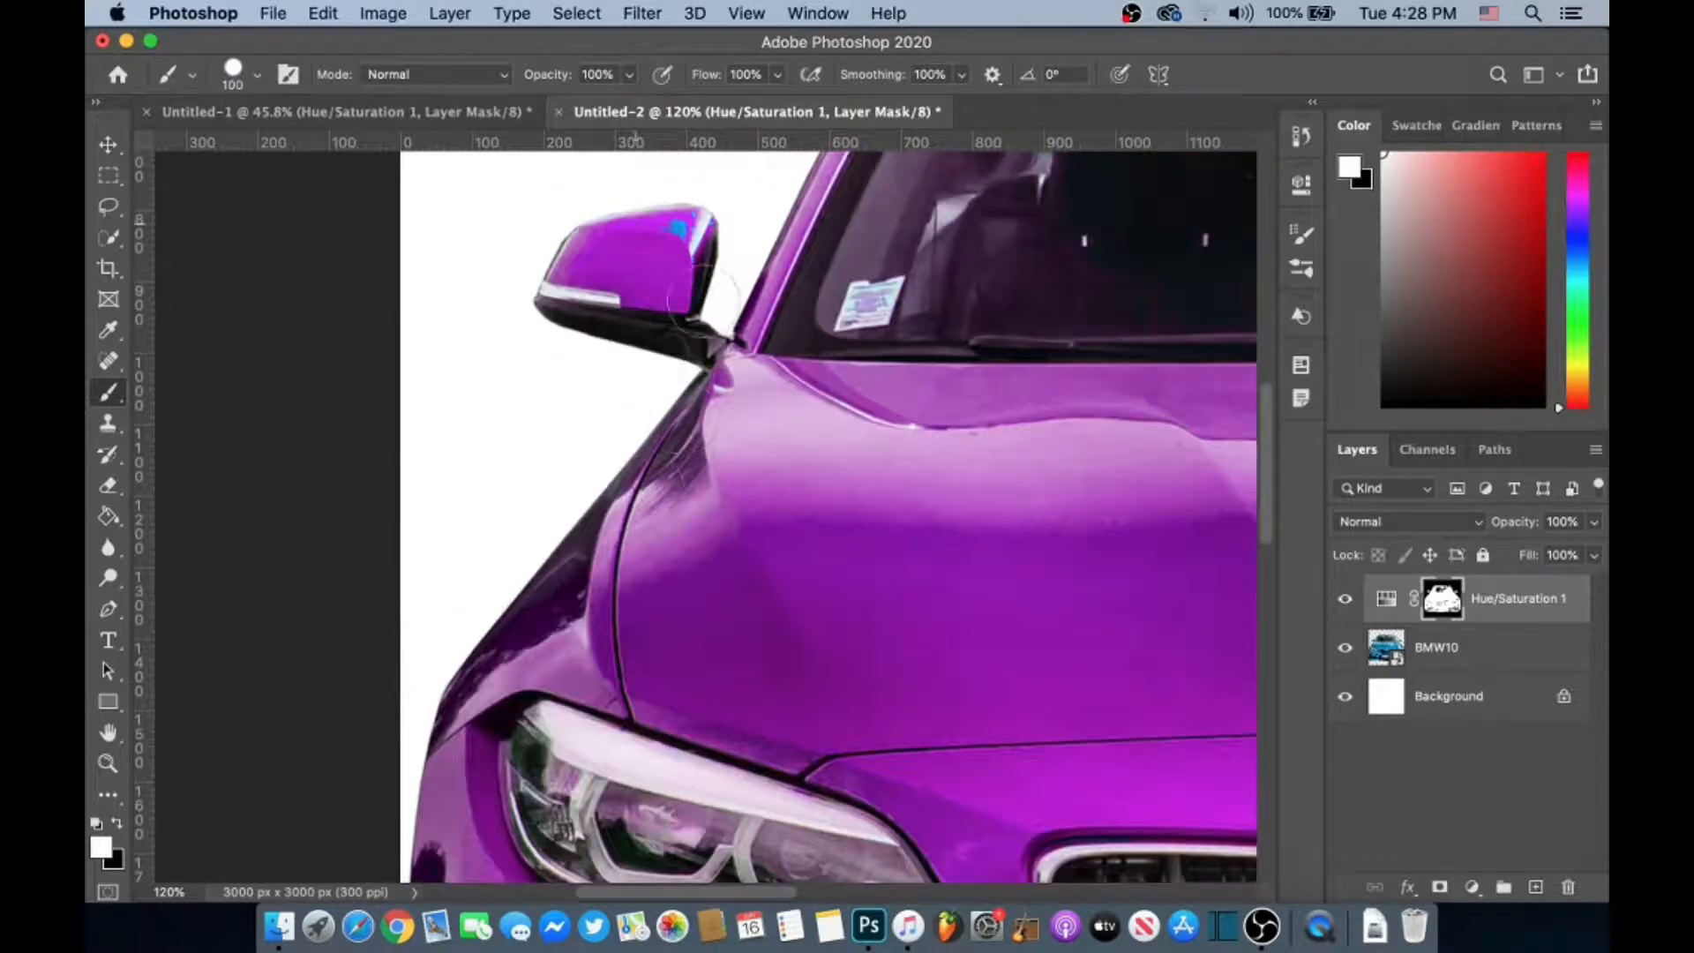
{"action": "mouse_move", "coordinate": [687, 194]}
{"action": "left_mouse_down"}
{"action": "mouse_move", "coordinate": [647, 260]}
{"action": "mouse_move", "coordinate": [608, 208]}
{"action": "left_mouse_up"}
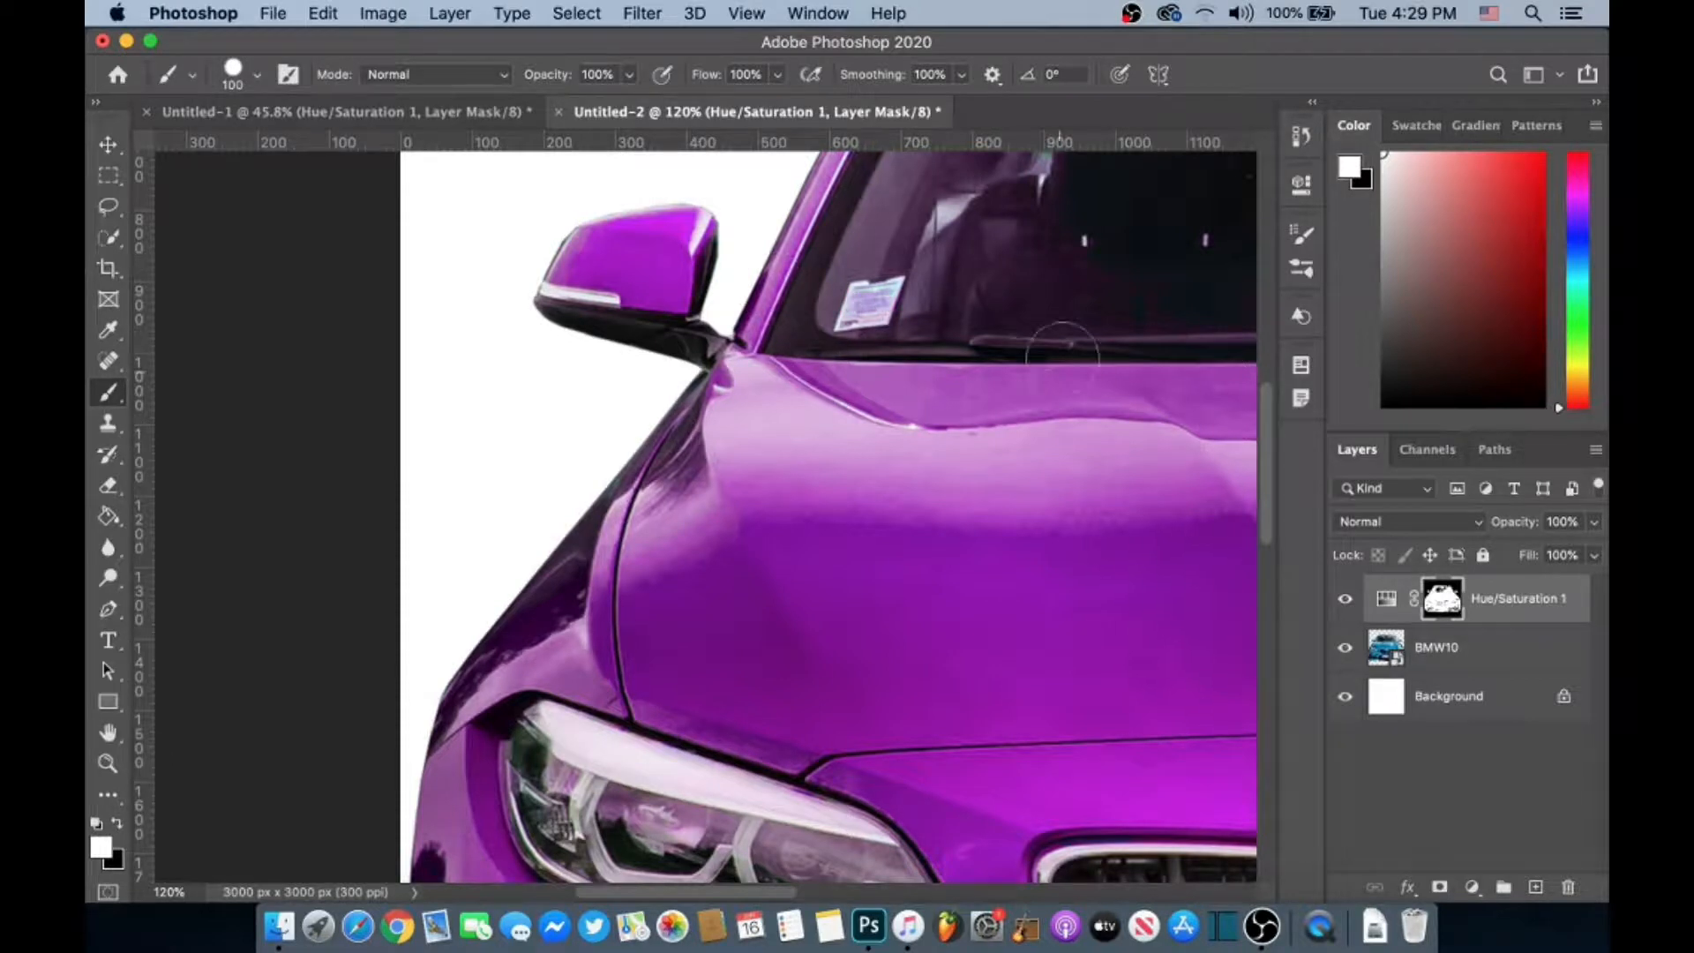
Enlarge the brush to 200 and paint white on the mask over the windscreen and hood
{"action": "scroll", "coordinate": [1024, 336], "scroll_direction": "down", "scroll_amount": 3}
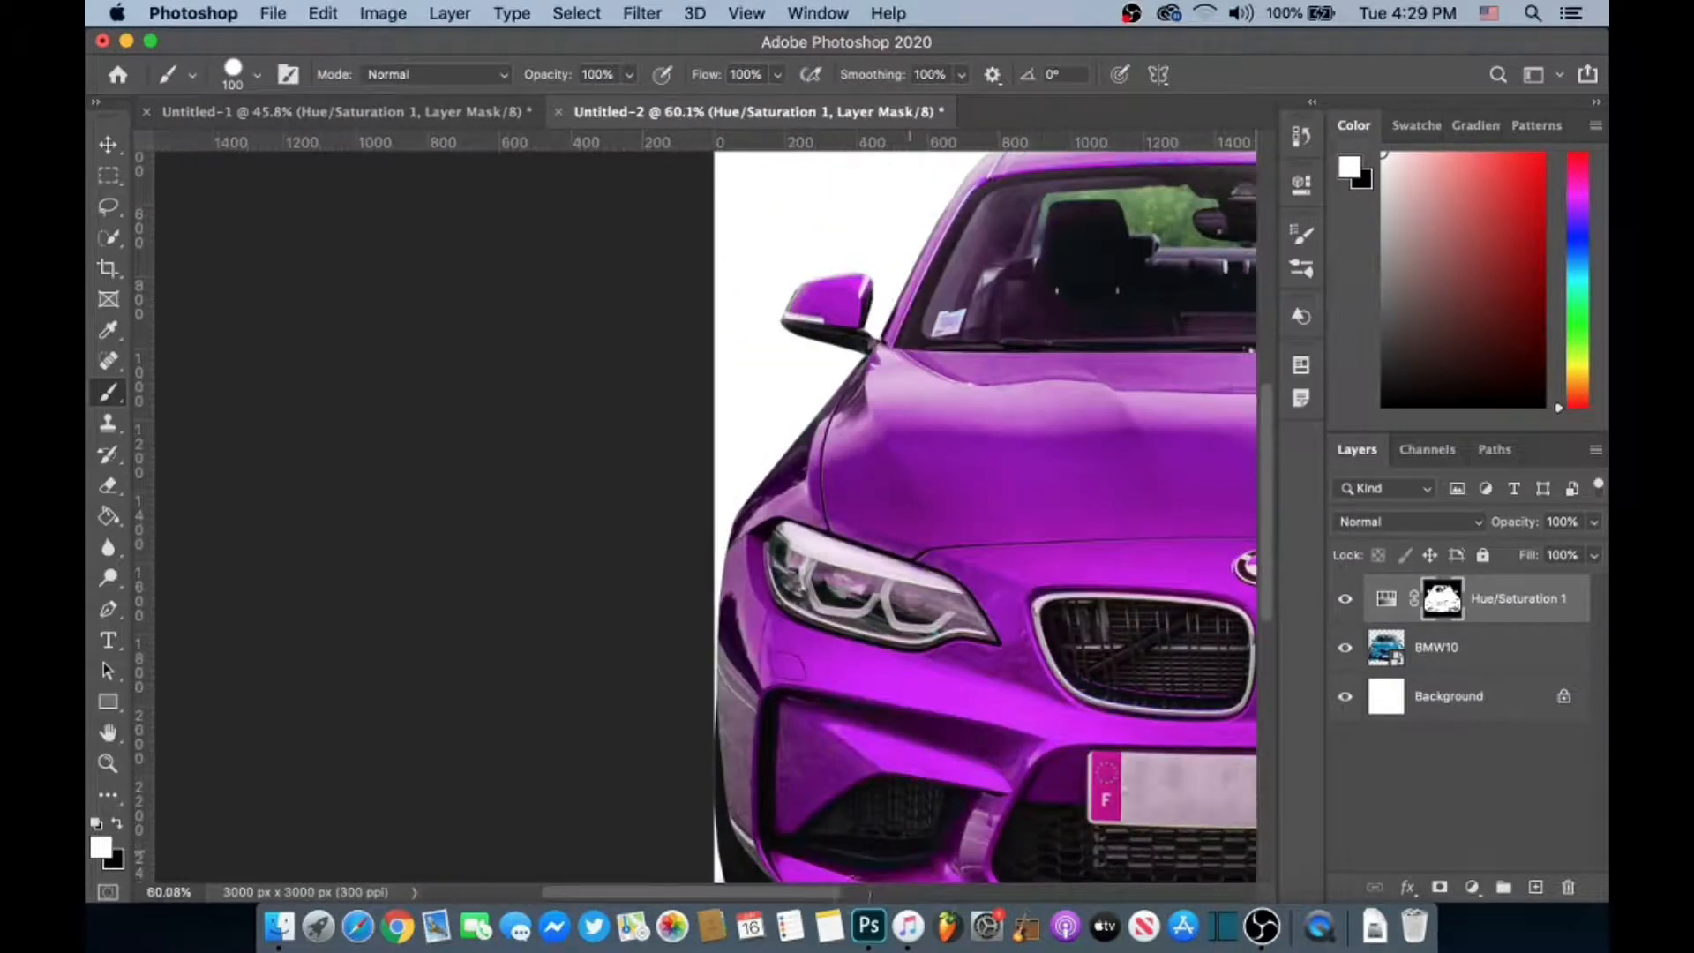
{"action": "mouse_move", "coordinate": [821, 893]}
{"action": "left_mouse_down"}
{"action": "mouse_move", "coordinate": [949, 866]}
{"action": "mouse_move", "coordinate": [979, 878]}
{"action": "left_mouse_up"}
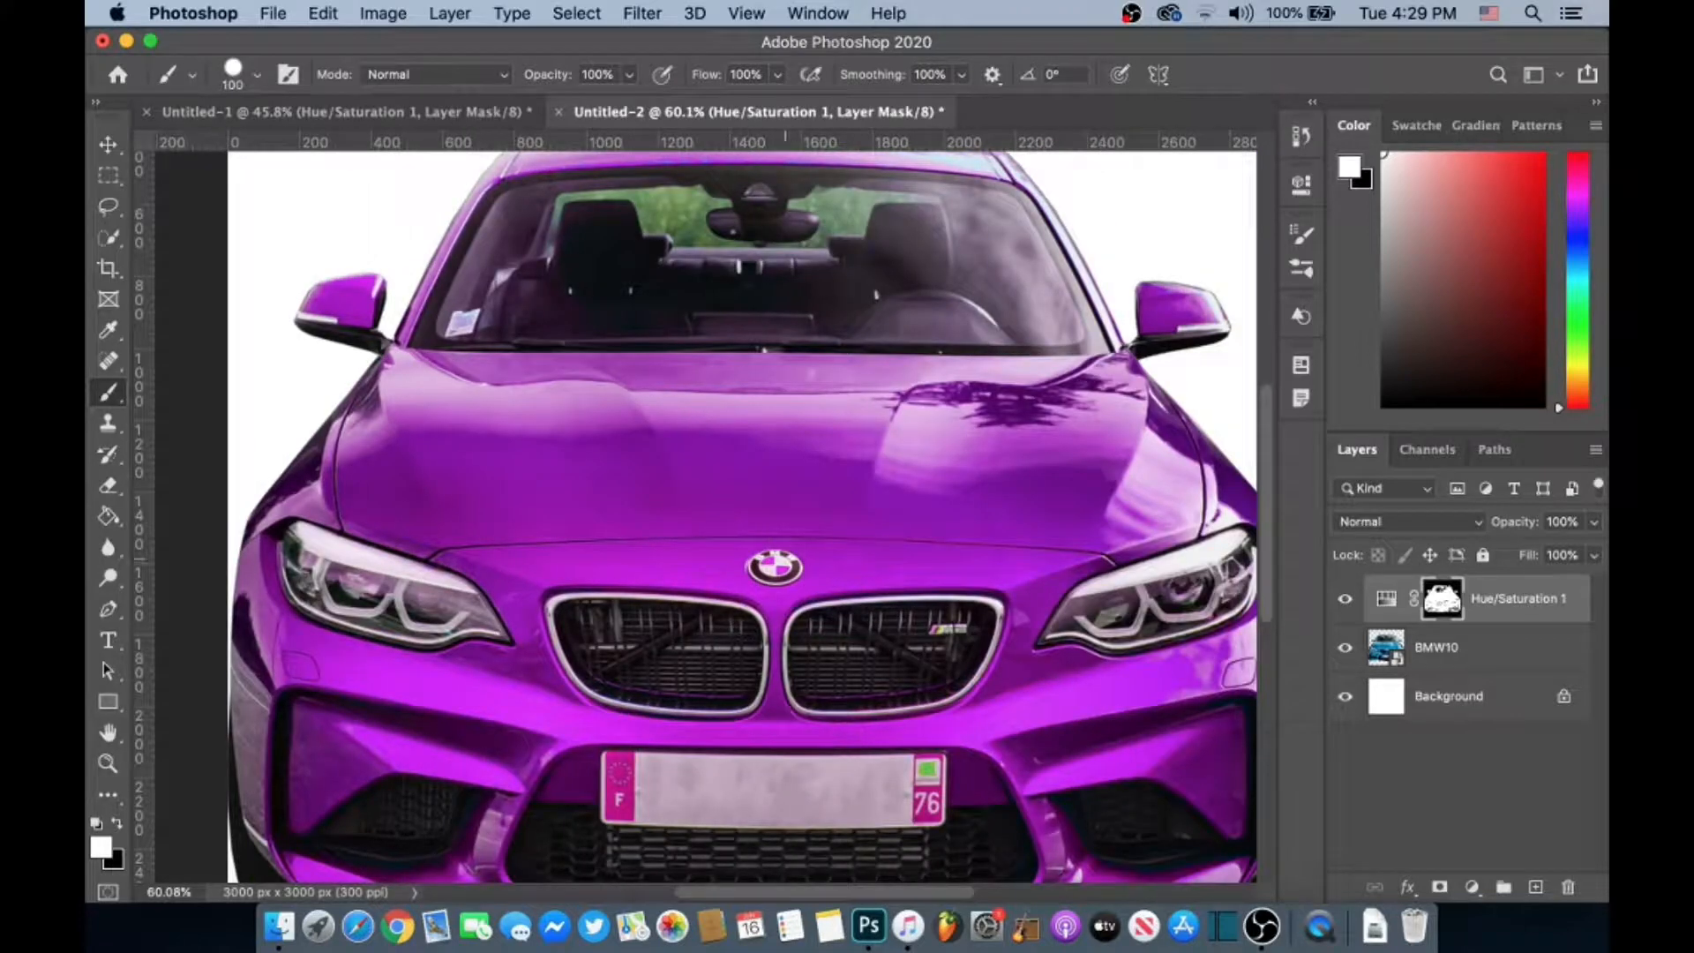
{"action": "scroll", "coordinate": [1235, 406], "scroll_direction": "up", "scroll_amount": 5}
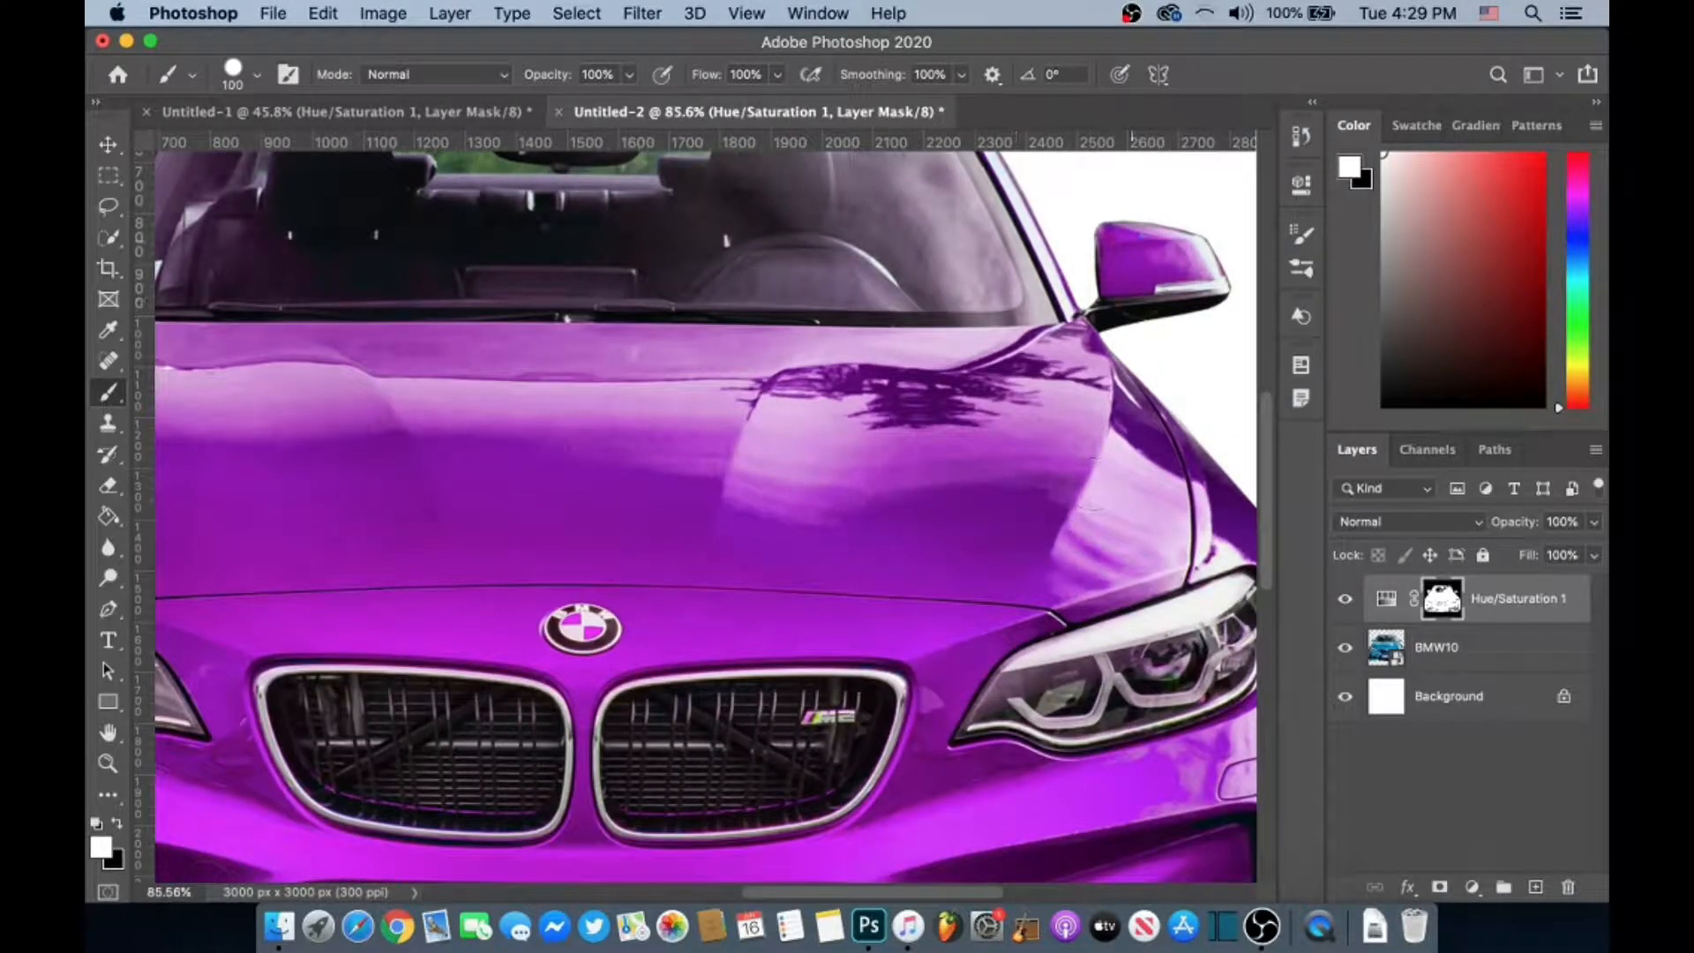
{"action": "key", "text": "bracketright"}
{"action": "scroll", "coordinate": [1071, 318], "scroll_direction": "up", "scroll_amount": 3}
{"action": "key", "text": "bracketright"}
{"action": "key", "text": "bracketright"}
{"action": "key", "text": "bracketright"}
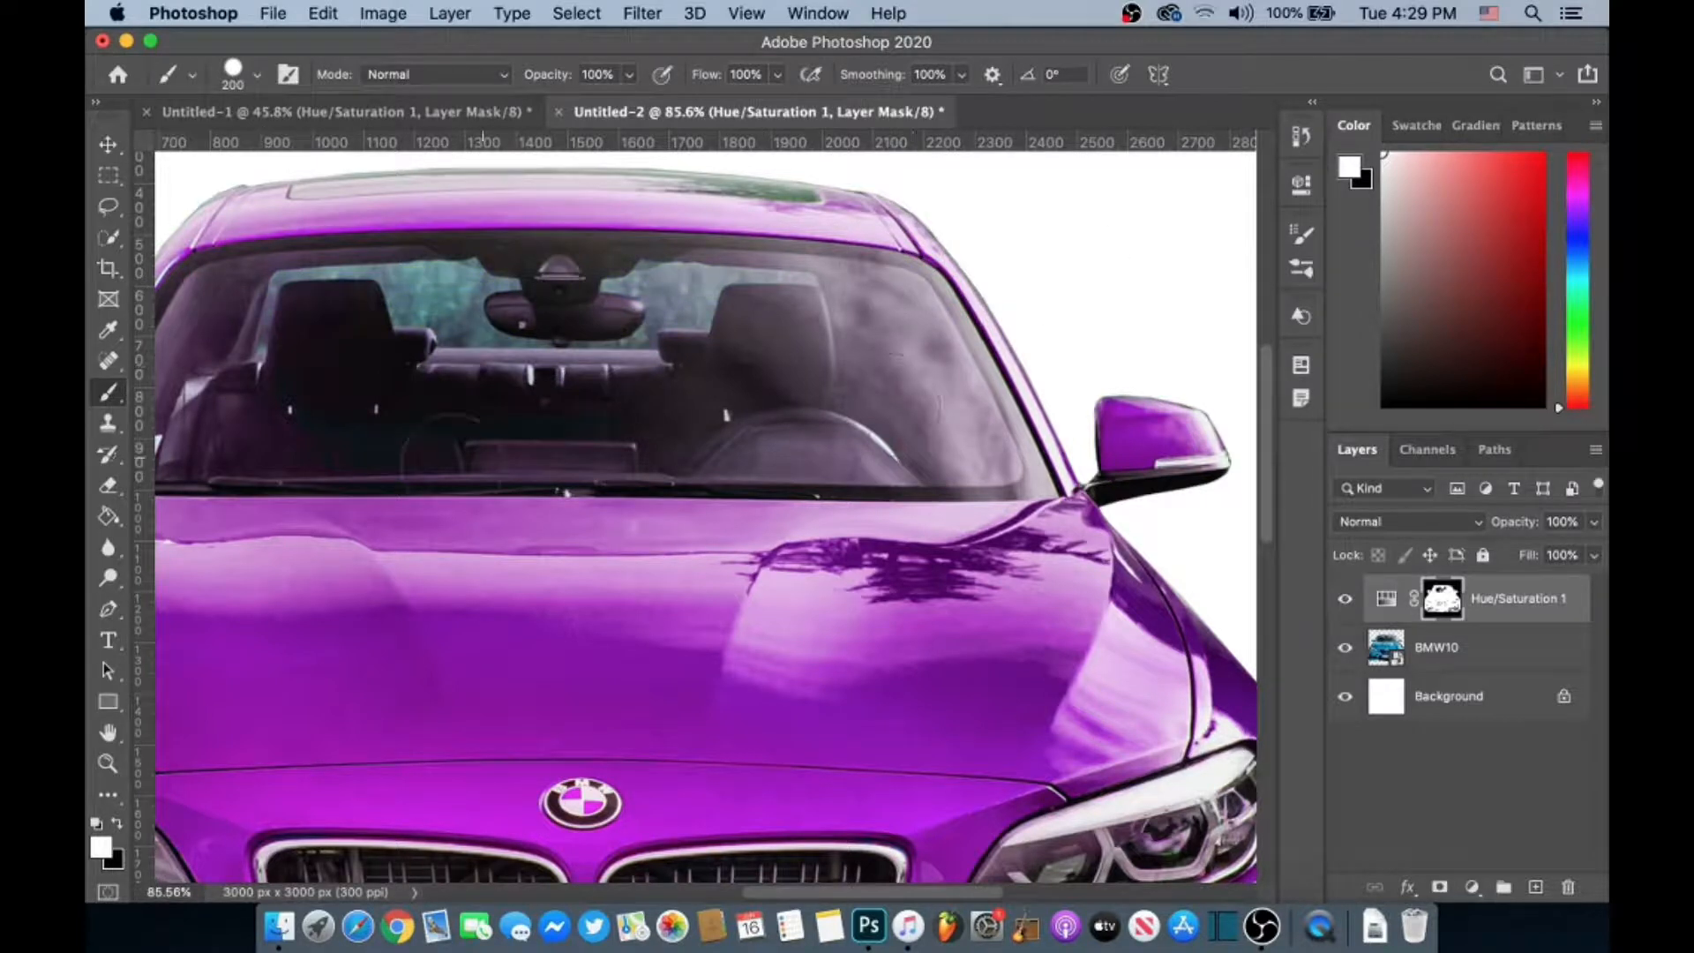
{"action": "left_click_drag", "start_coordinate": [873, 898], "coordinate": [799, 898]}
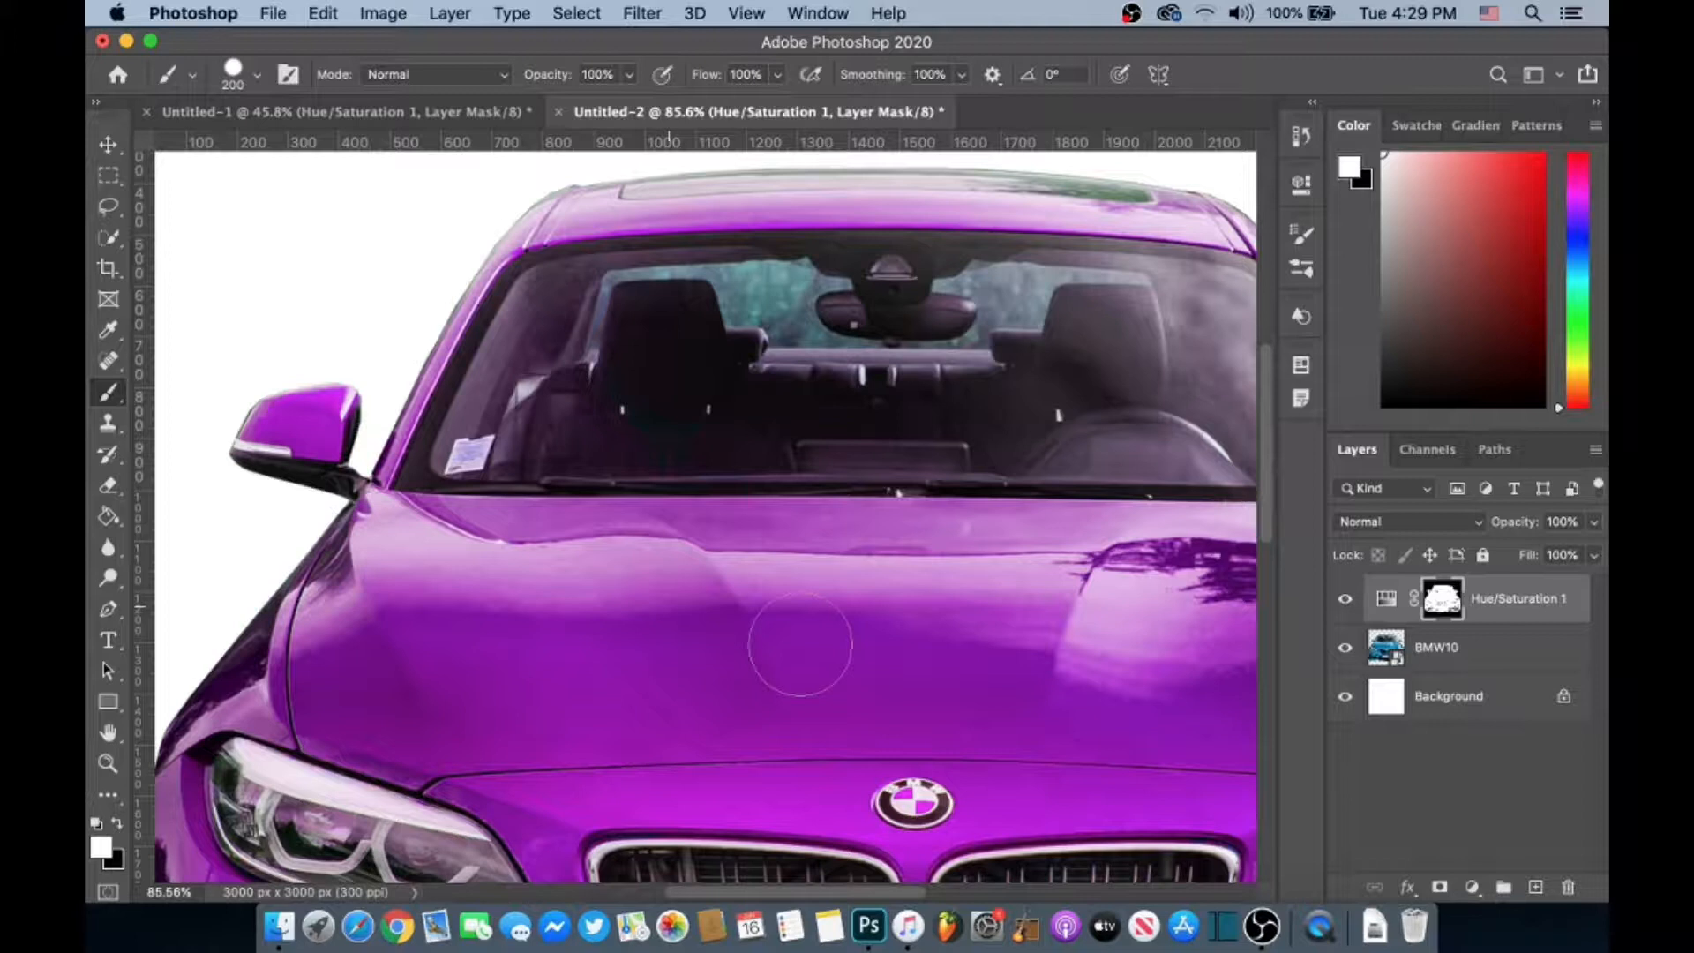
{"action": "scroll", "coordinate": [938, 623], "scroll_direction": "down", "scroll_amount": 5}
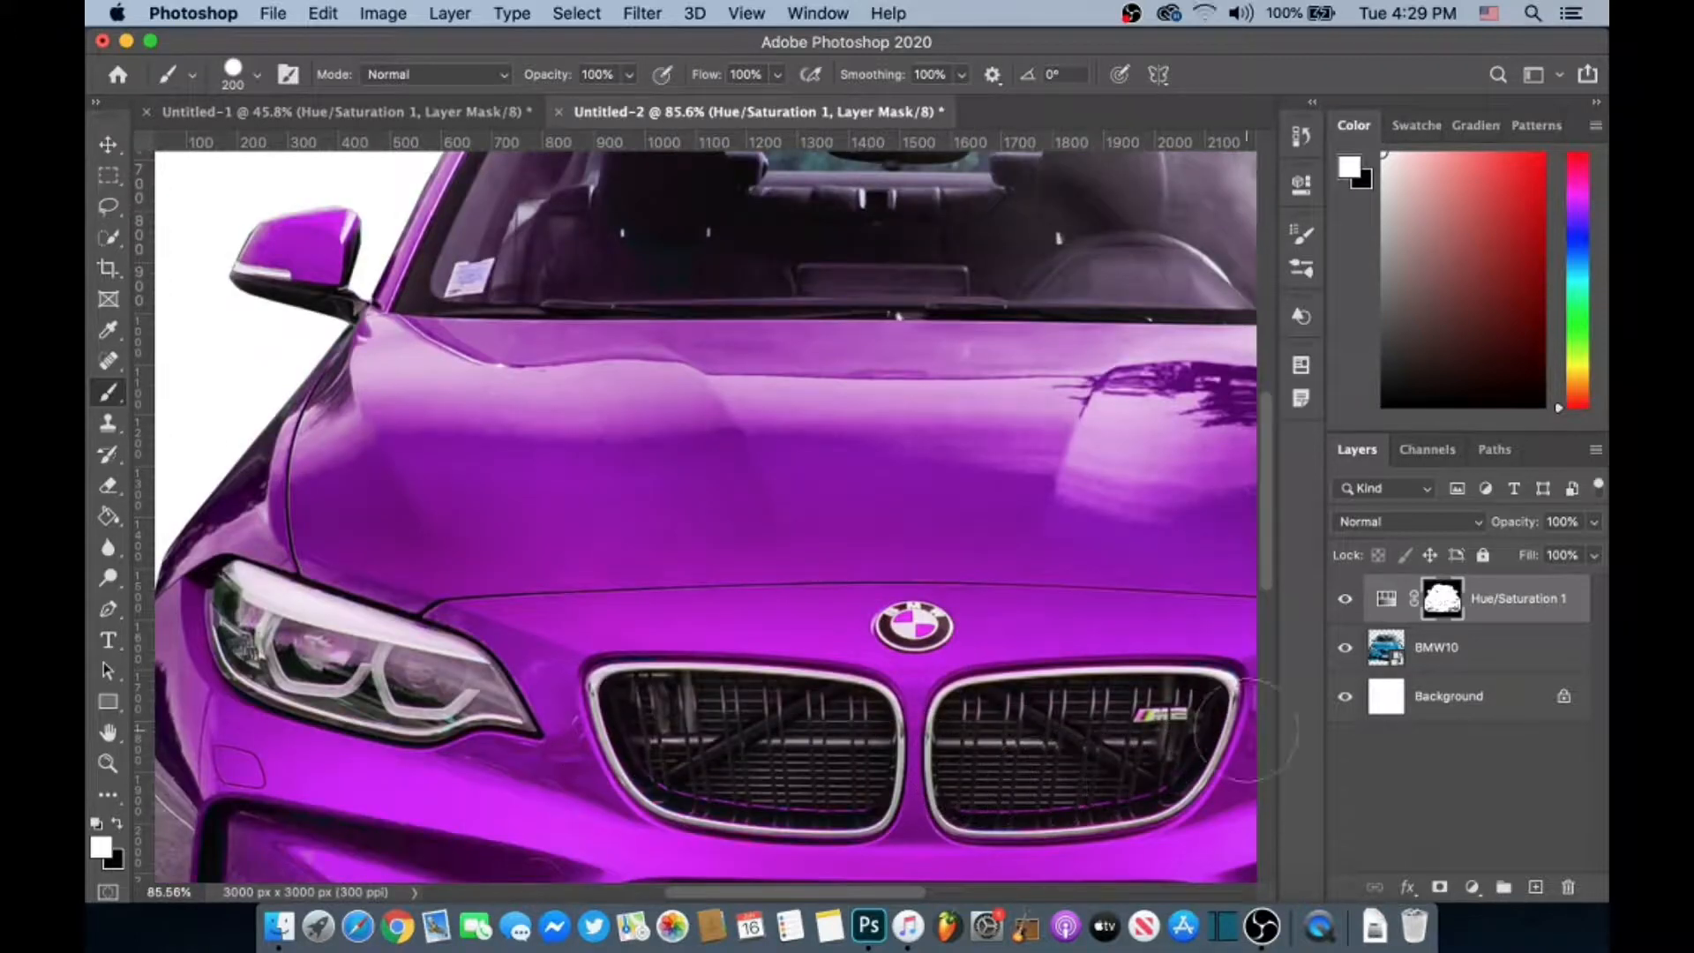
Enlarge the brush to 1100 and paint white over the whole car to fill the gaps left in the mask
{"action": "scroll", "coordinate": [1229, 732], "scroll_direction": "down", "scroll_amount": 2}
{"action": "scroll", "coordinate": [1228, 734], "scroll_direction": "down", "scroll_amount": 3}
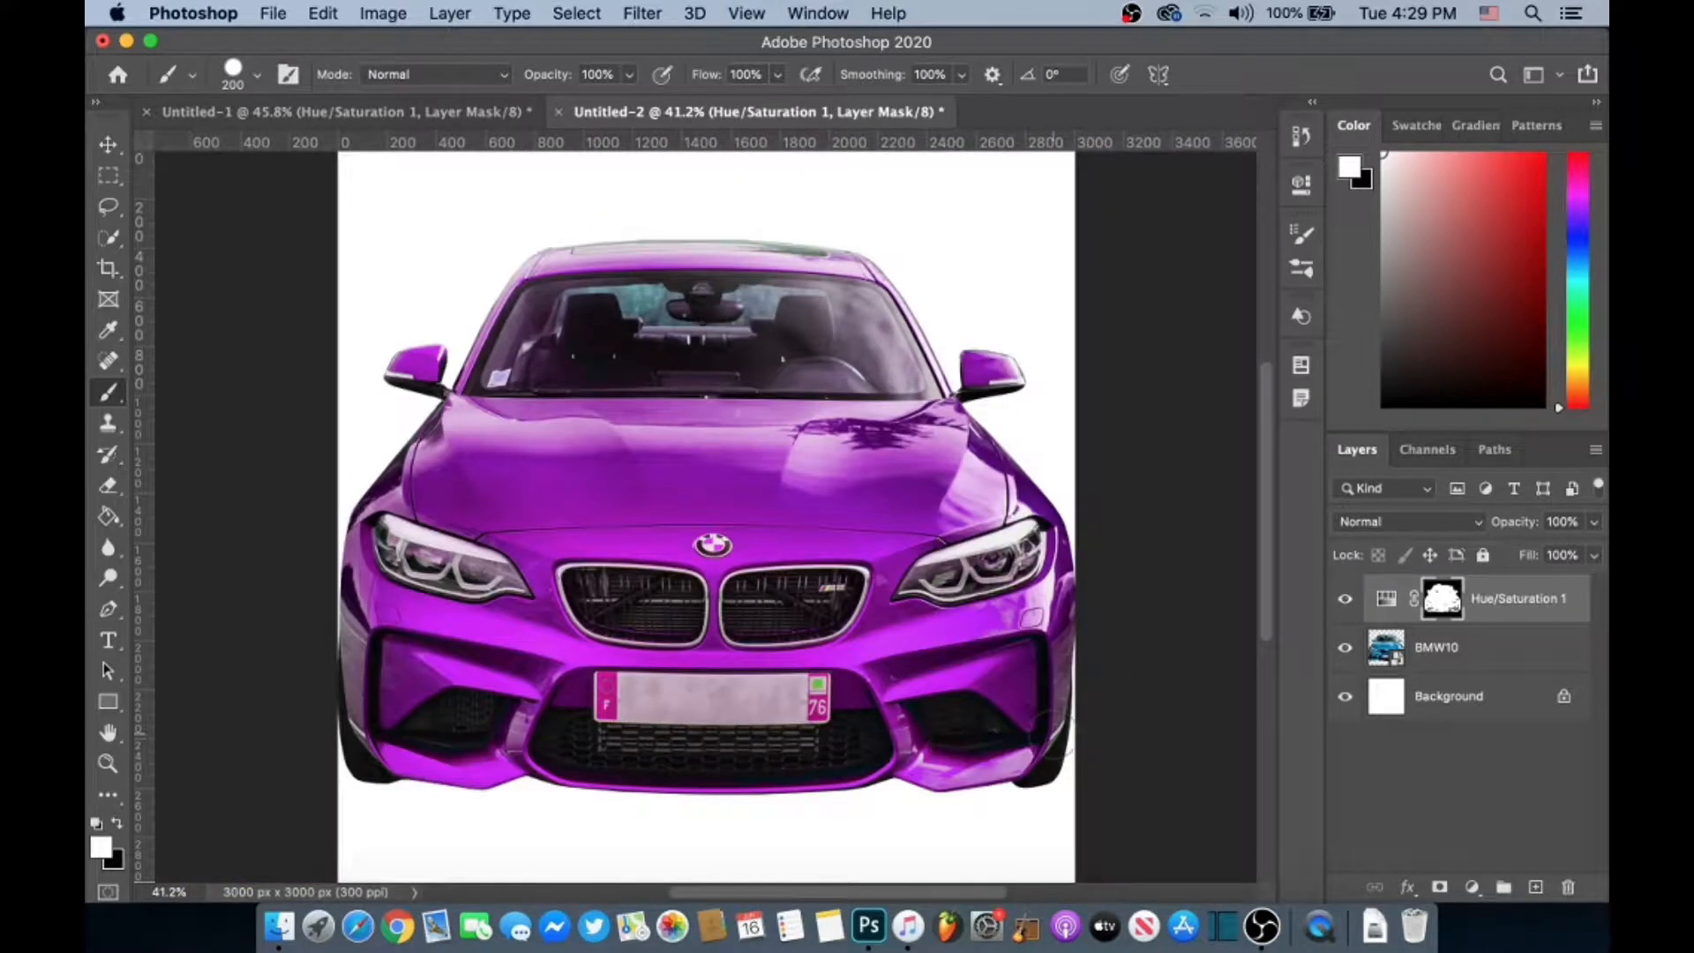
{"action": "key", "text": "bracketright"}
{"action": "key", "text": "bracketright"}
{"action": "key", "text": "bracketright"}
{"action": "key", "text": "bracketright"}
{"action": "key", "text": "bracketright"}
{"action": "key", "text": "bracketright"}
{"action": "key", "text": "bracketright"}
{"action": "key", "text": "bracketright"}
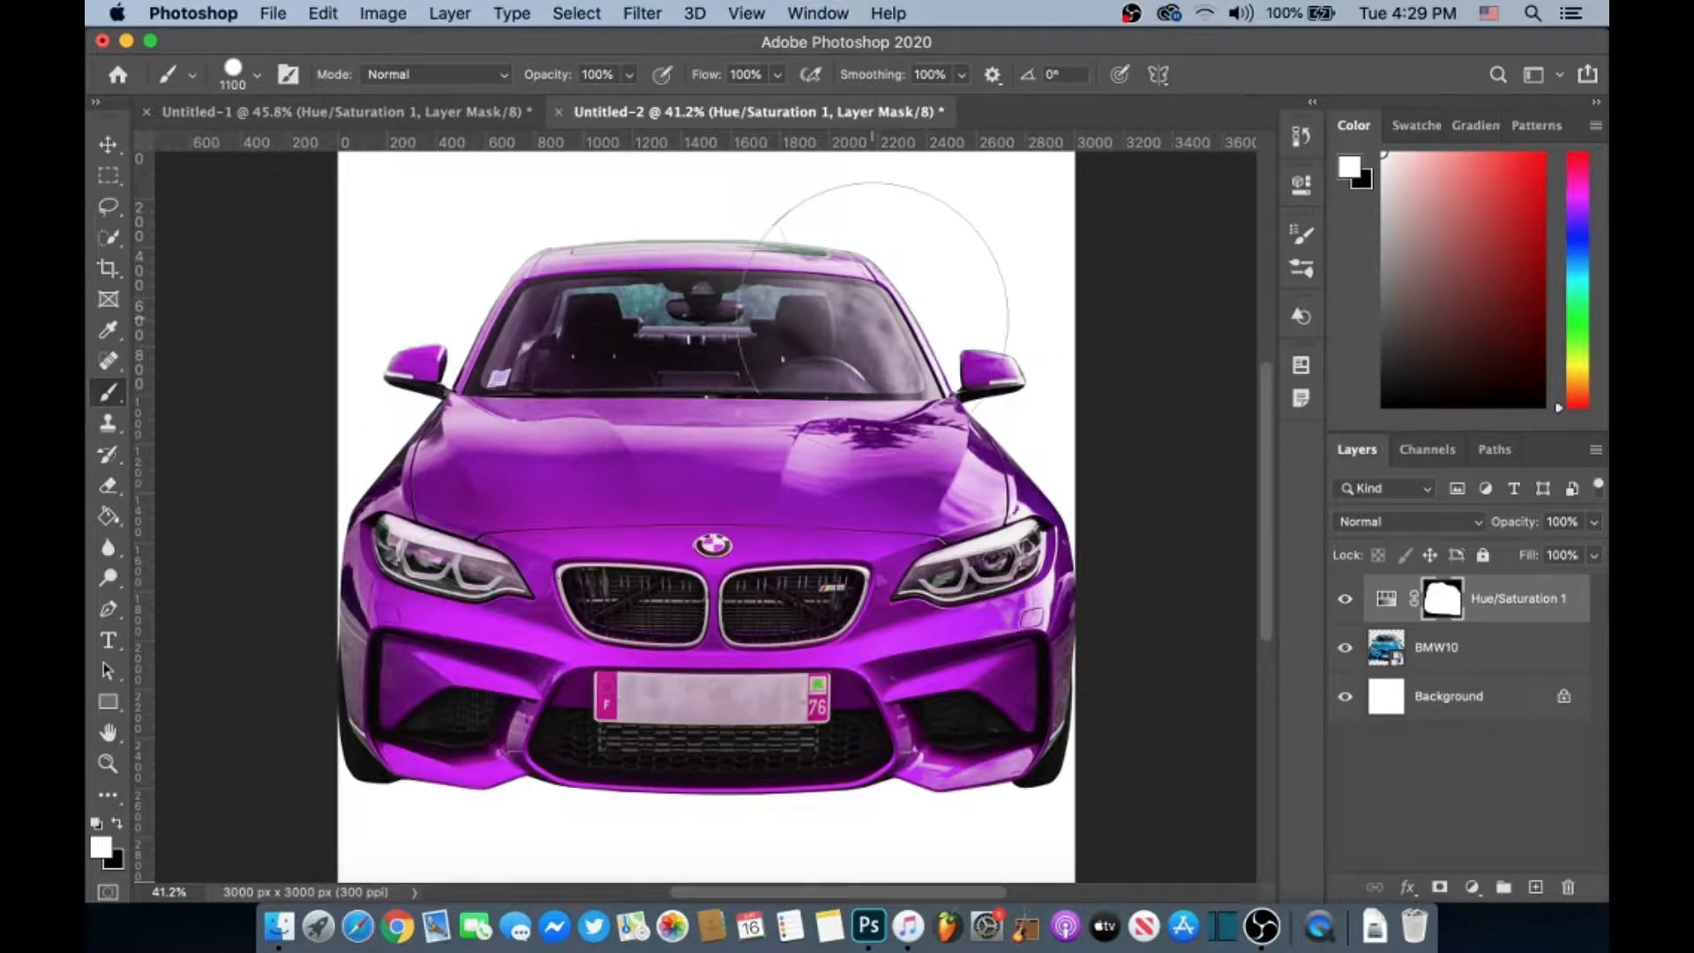
Reopen the Hue/Saturation adjustment, try a hue of +163, and set the saturation to -57 and the hue to -135
{"action": "key", "text": "v"}
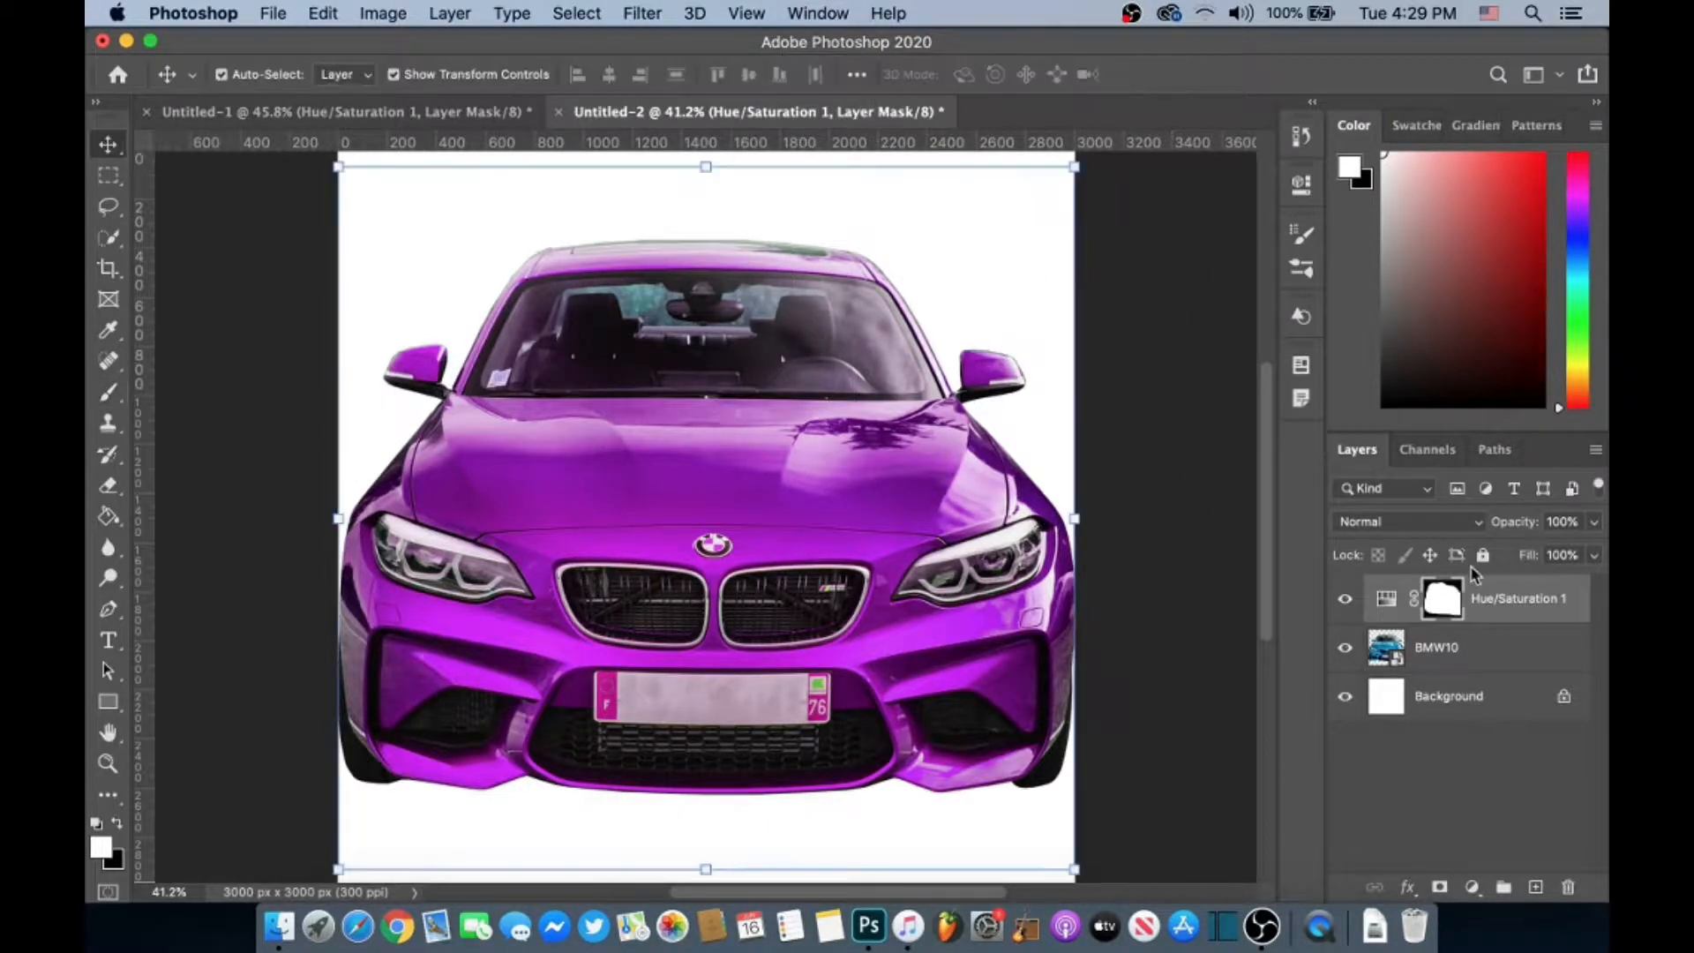
{"action": "left_click", "coordinate": [1387, 598]}
{"action": "double_click", "coordinate": [1387, 599]}
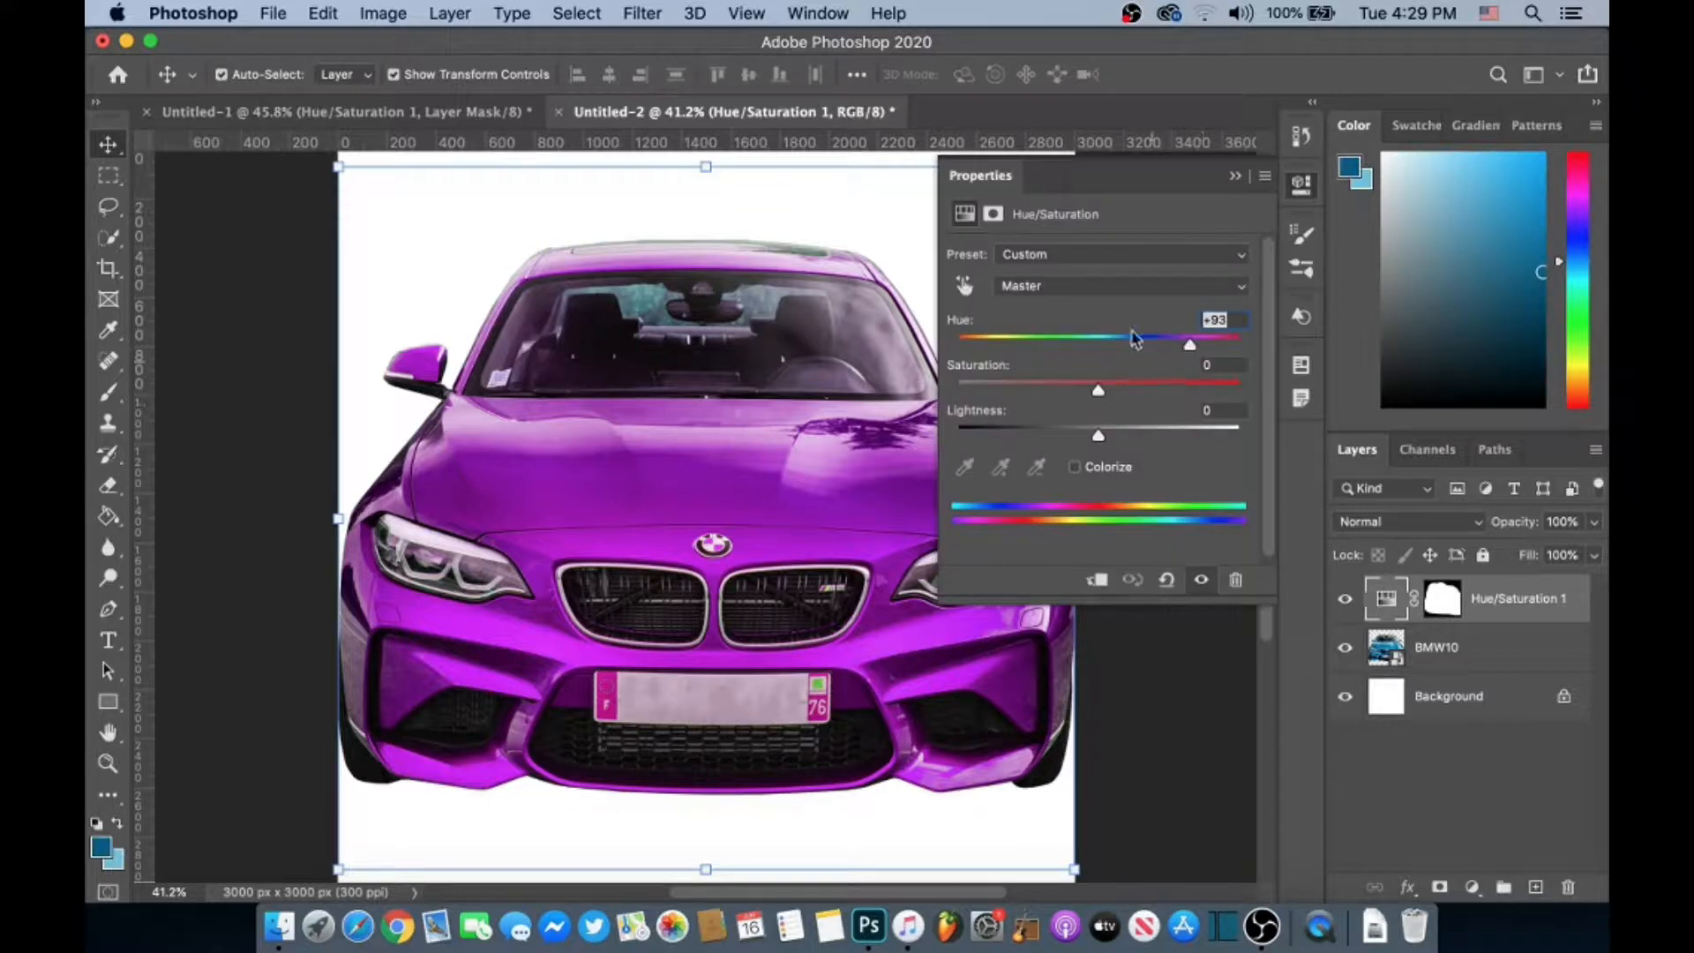
{"action": "left_click_drag", "start_coordinate": [1192, 353], "coordinate": [1232, 363]}
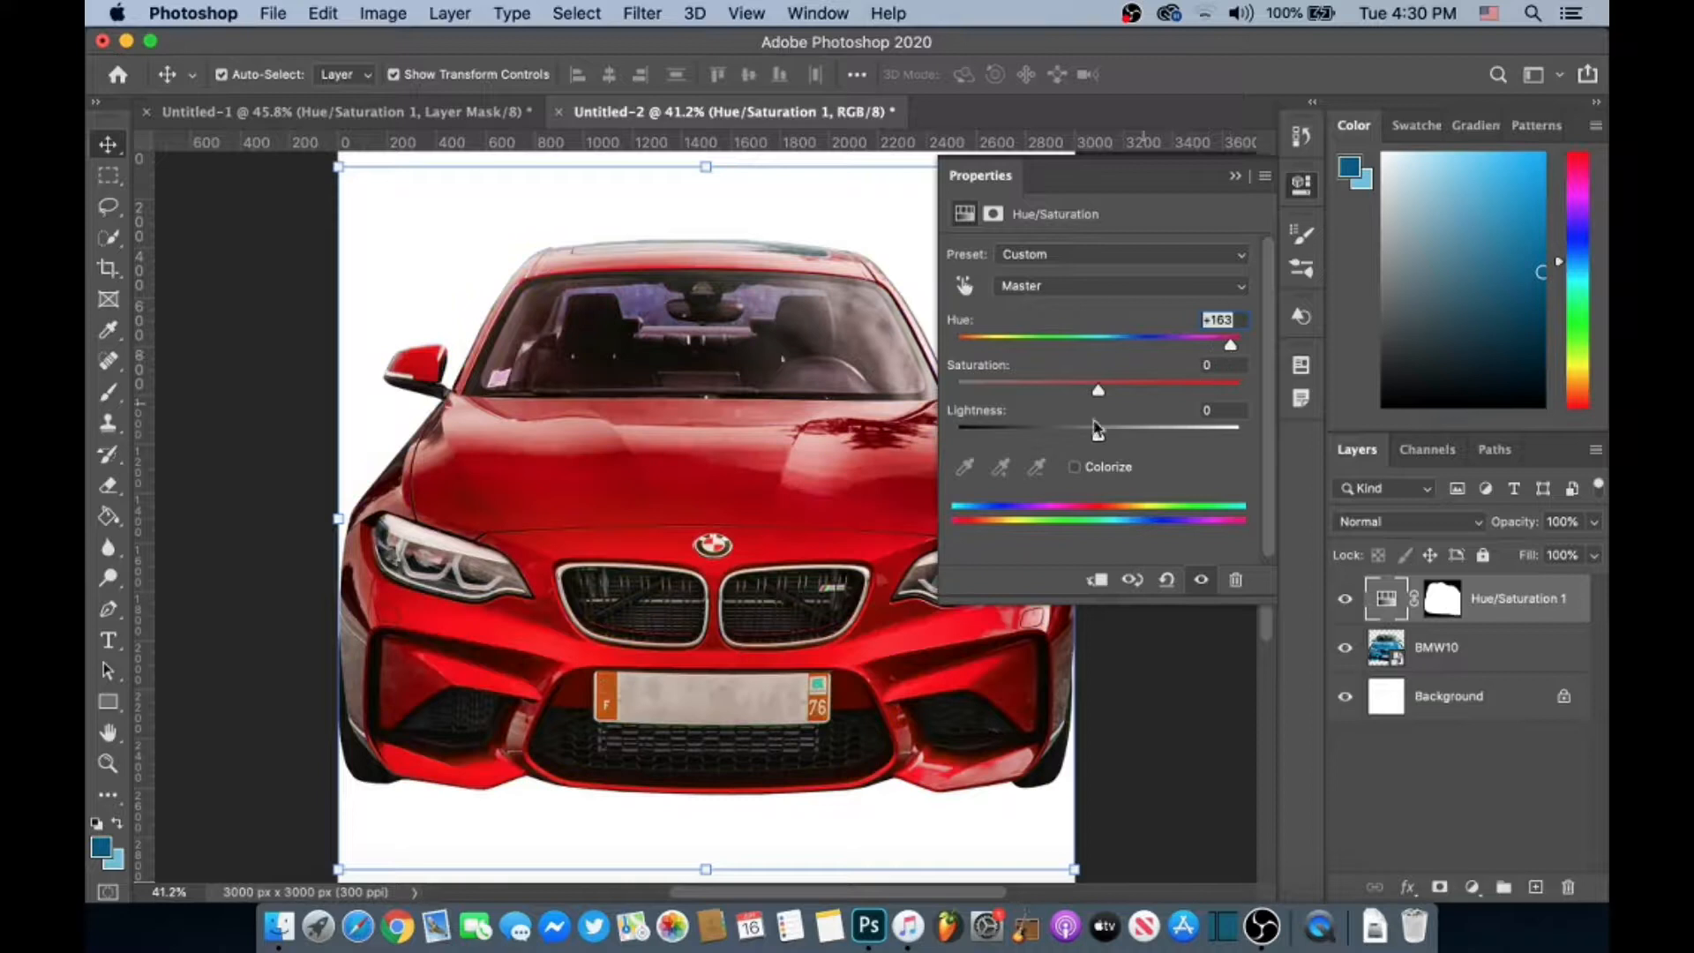
{"action": "left_click_drag", "start_coordinate": [1100, 401], "coordinate": [1019, 420]}
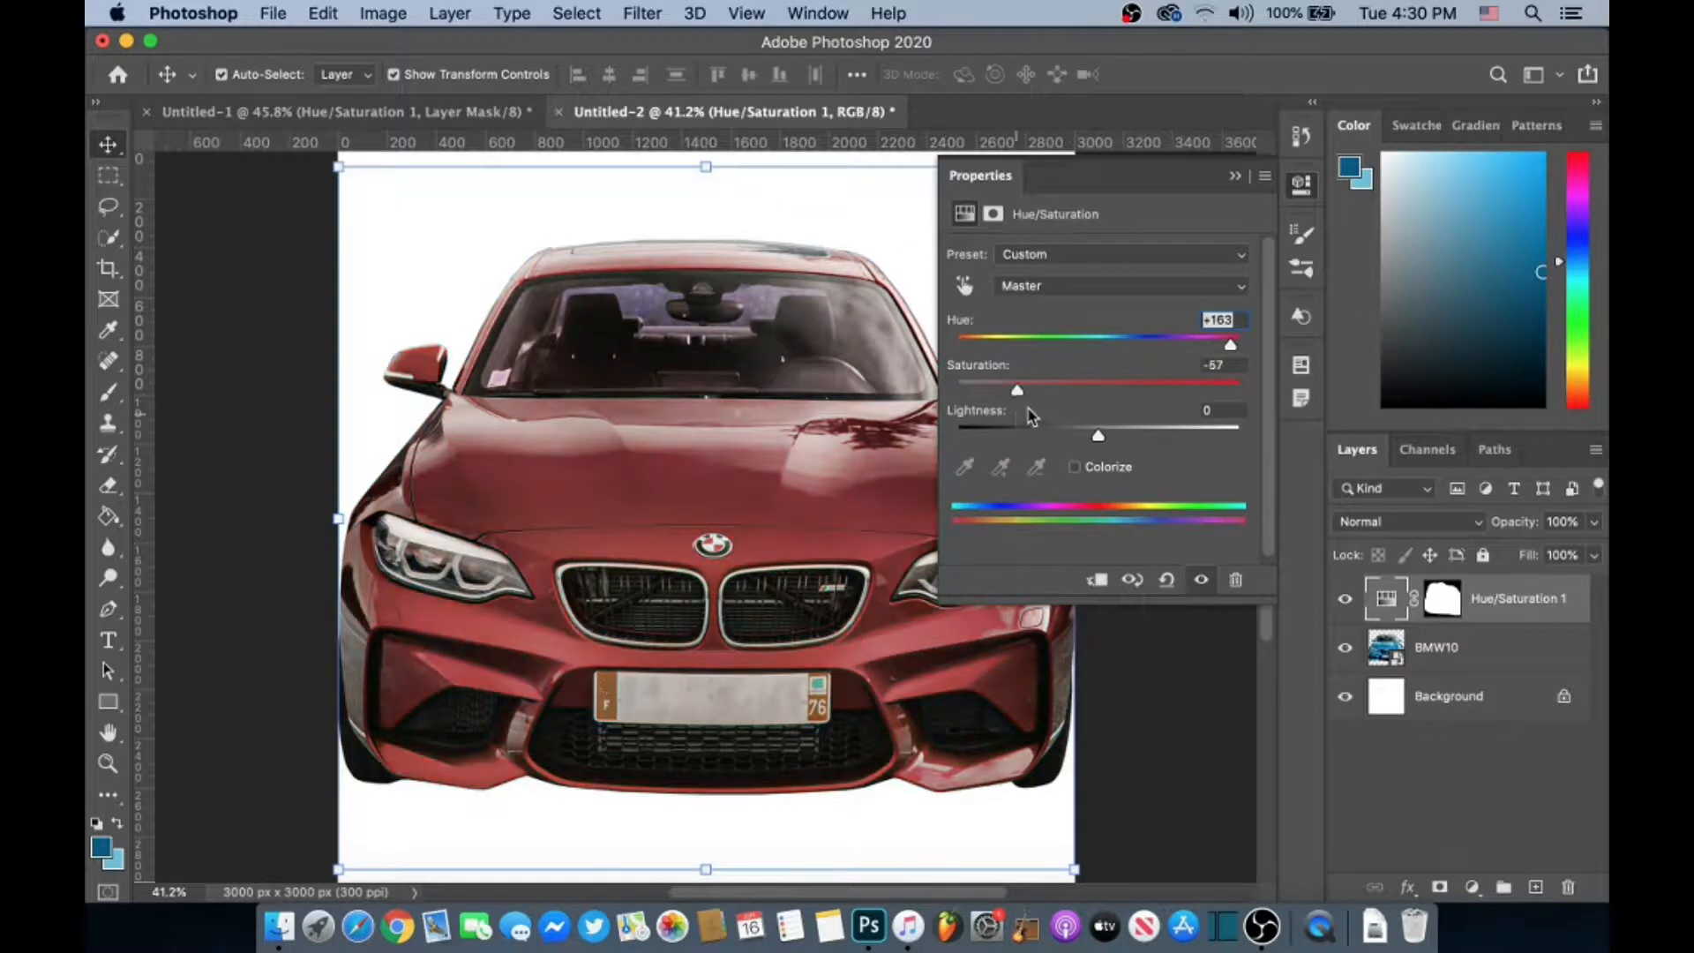
{"action": "left_click_drag", "start_coordinate": [1232, 357], "coordinate": [988, 368]}
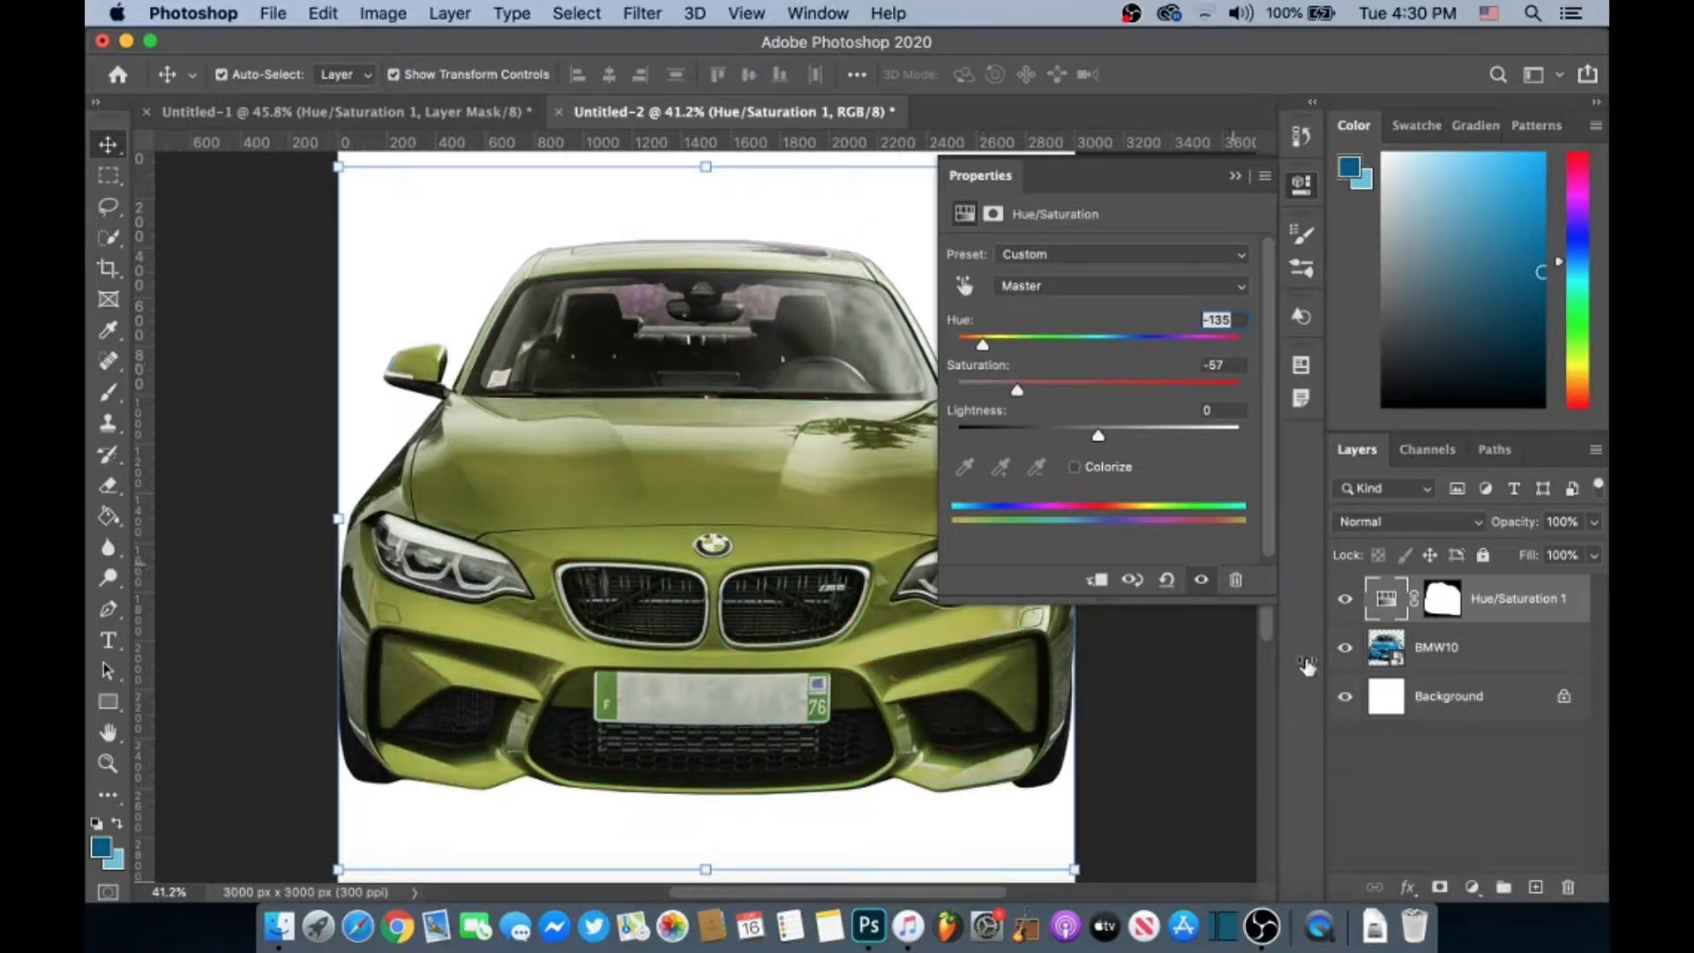